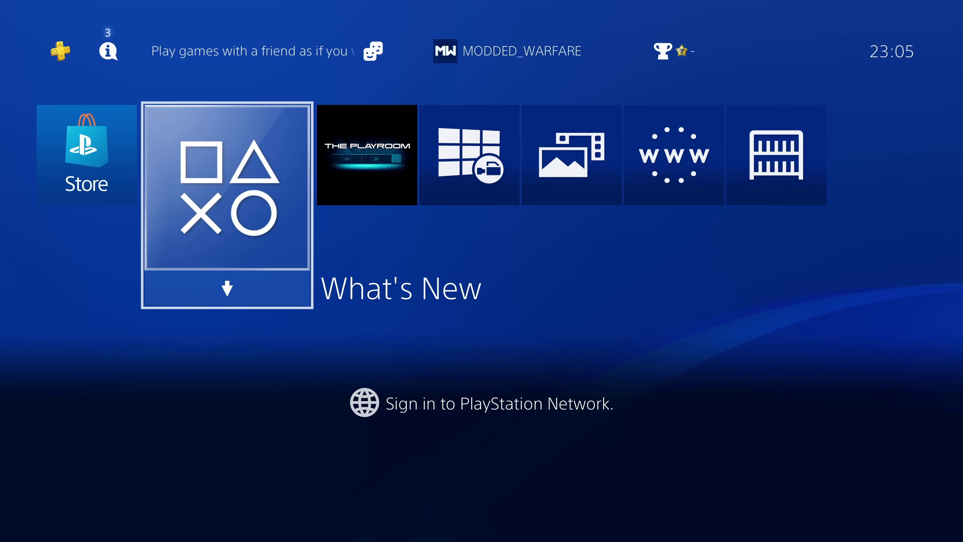
Browse the stock app tiles on the PS4 home screen
key("Right")
key("Right")
key("Right")
key("Left")
key("Left")
key("Left")
key("Right")
key("Right")
key("Right")
key("Right")
key("Left")
key("Left")
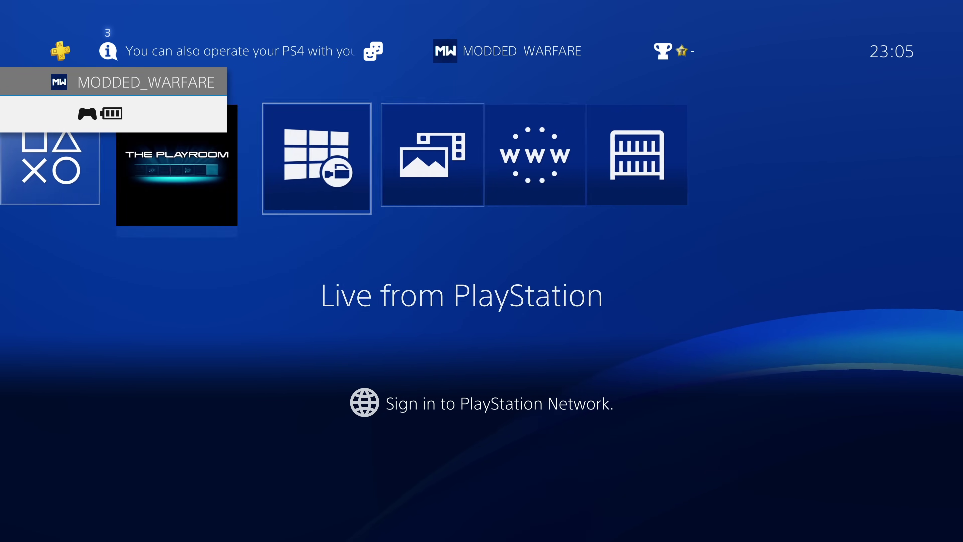
key("Left")
key("Left")
key("Left")
View Settings > Storage: System 225.2 GB/408.5 GB, Extended 31.65 GB/229.6 GB used
key("Right")
key("Right")
key("Right")
key("Right")
key("Up")
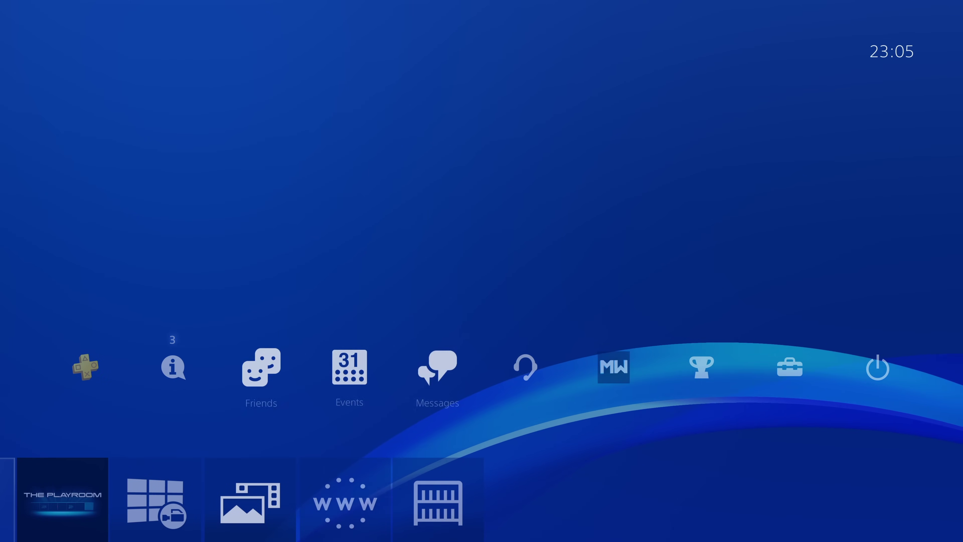
key("Right")
key("Right")
key("Right")
key("Right")
key("Return")
key("Down")
key("Down")
key("Down")
key("Down")
key("Down")
key("Down")
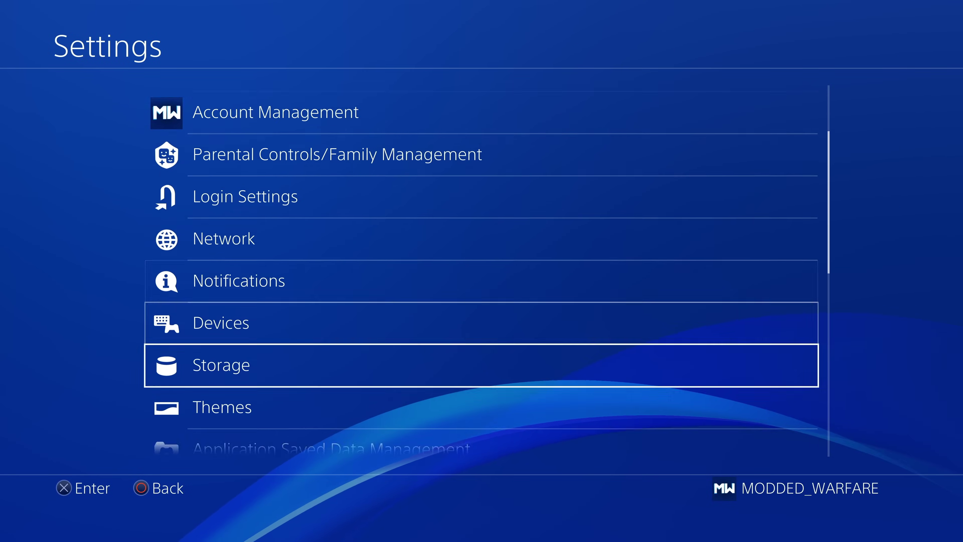
key("Return")
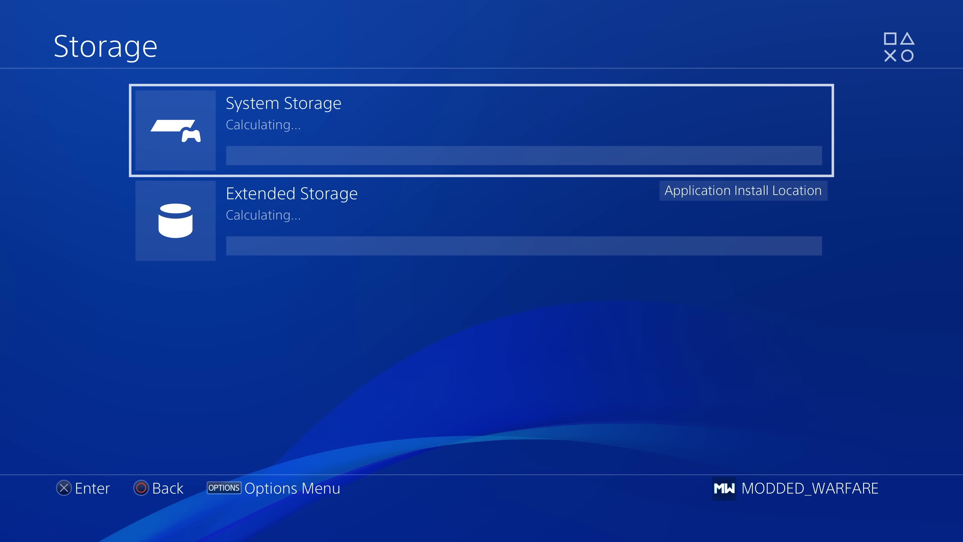
key("Down")
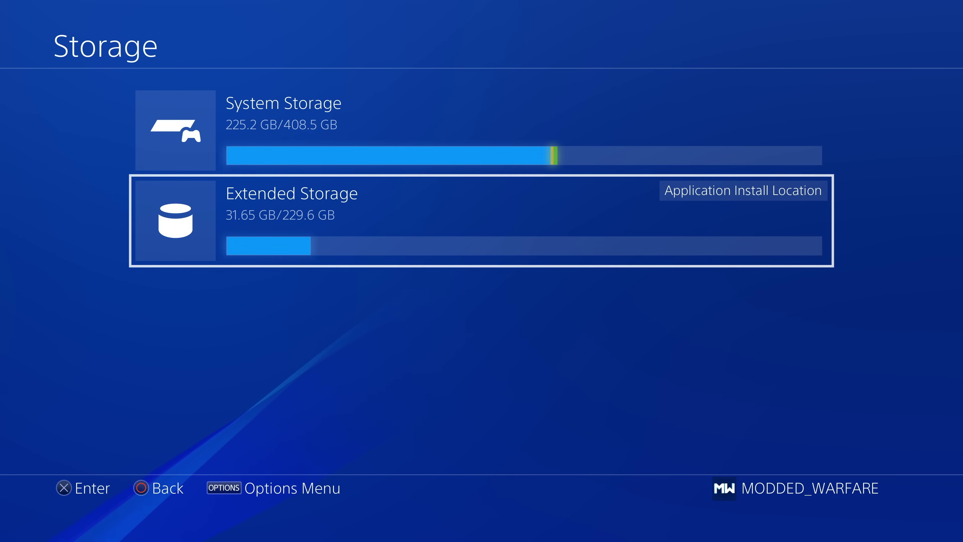
key("Escape")
key("Escape")
key("Down")
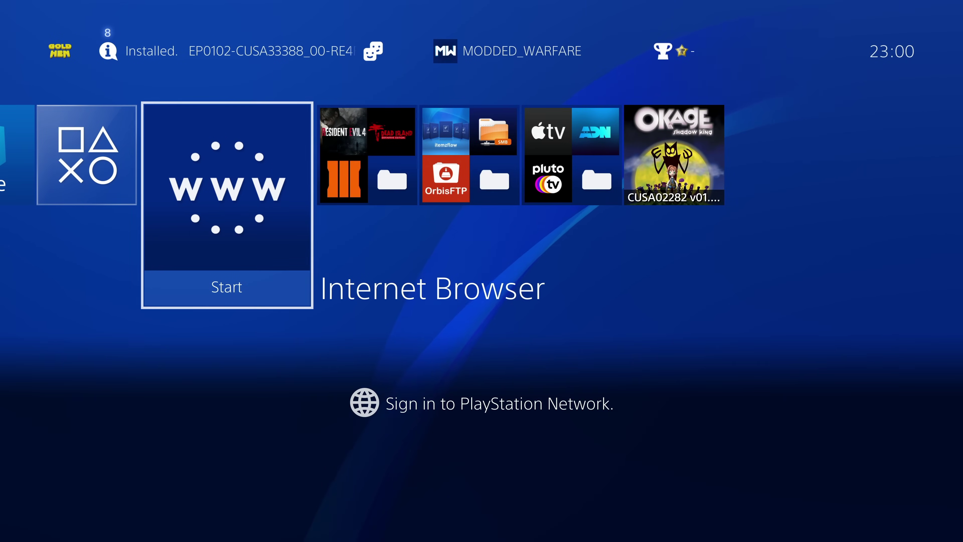
key("Right")
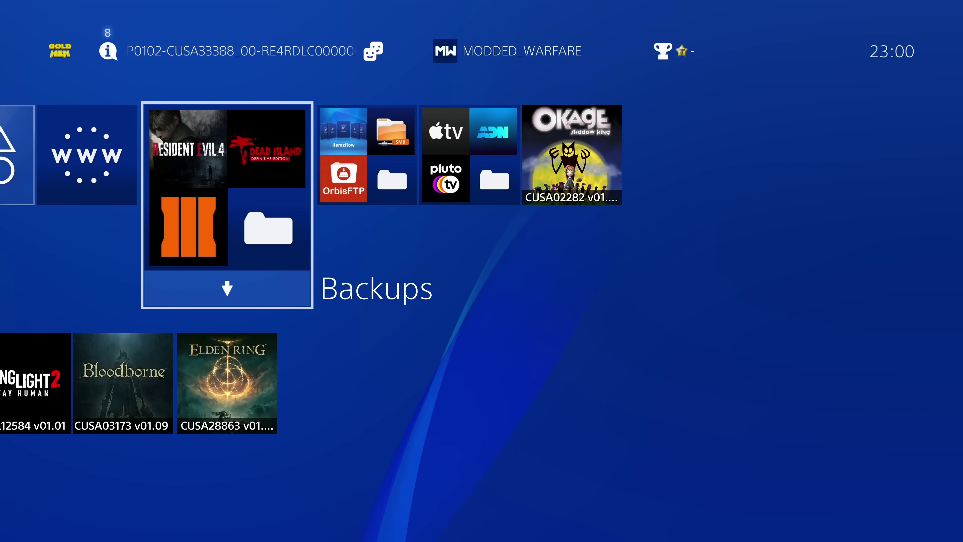
key("Right")
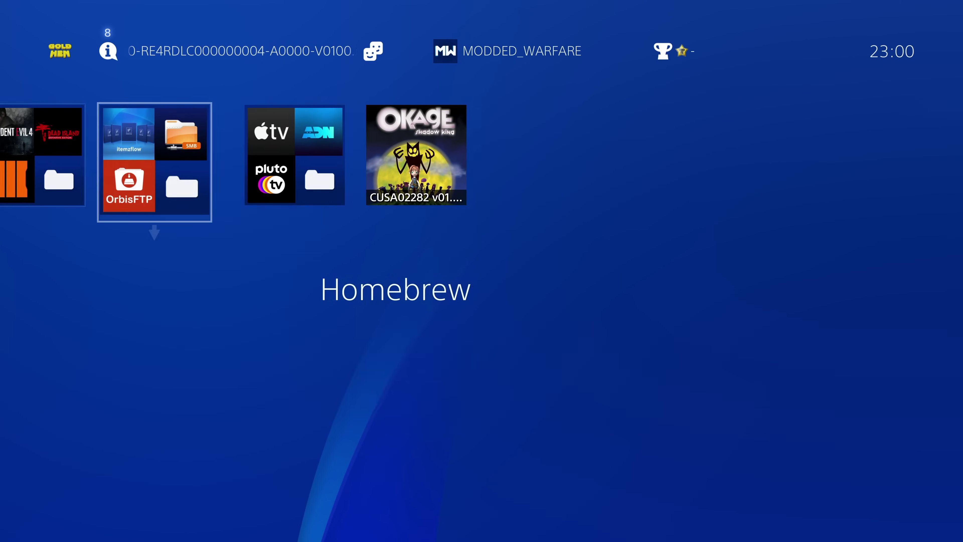
key("Right")
key("Left")
key("Left")
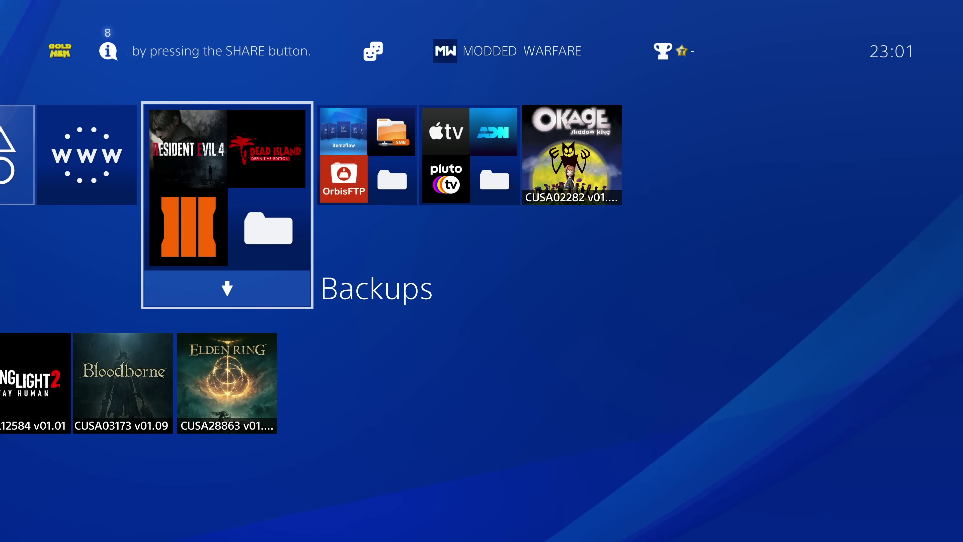
Run 5. Rebuild Database in Safe Mode and let the console restart
key("Left")
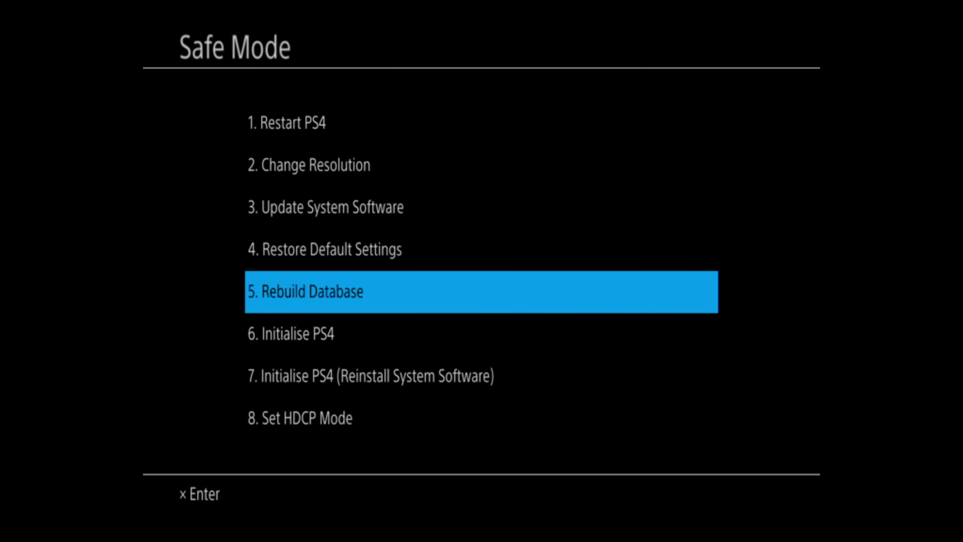
key("Return")
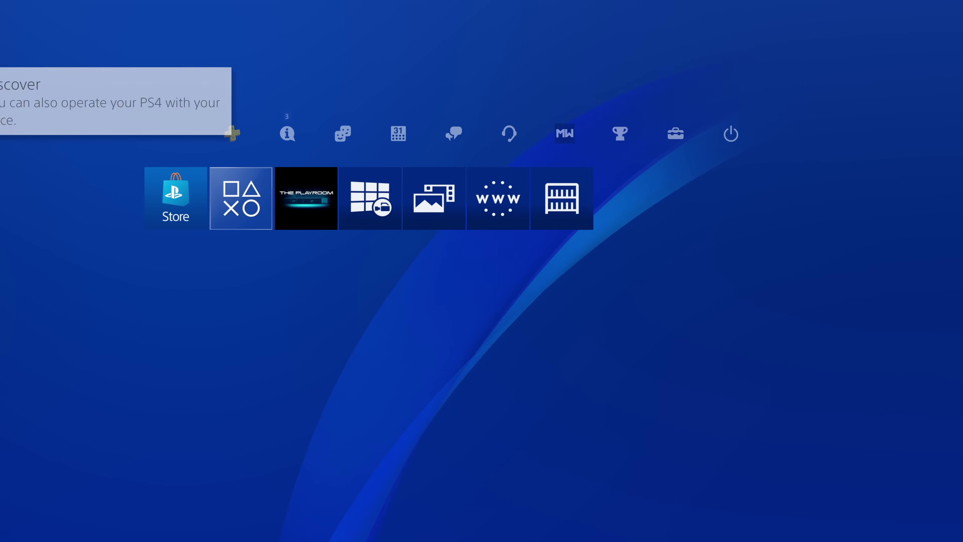
Browse the rebuilt home screen, which now shows only stock tiles
key("Right")
key("Right")
key("Right")
key("Right")
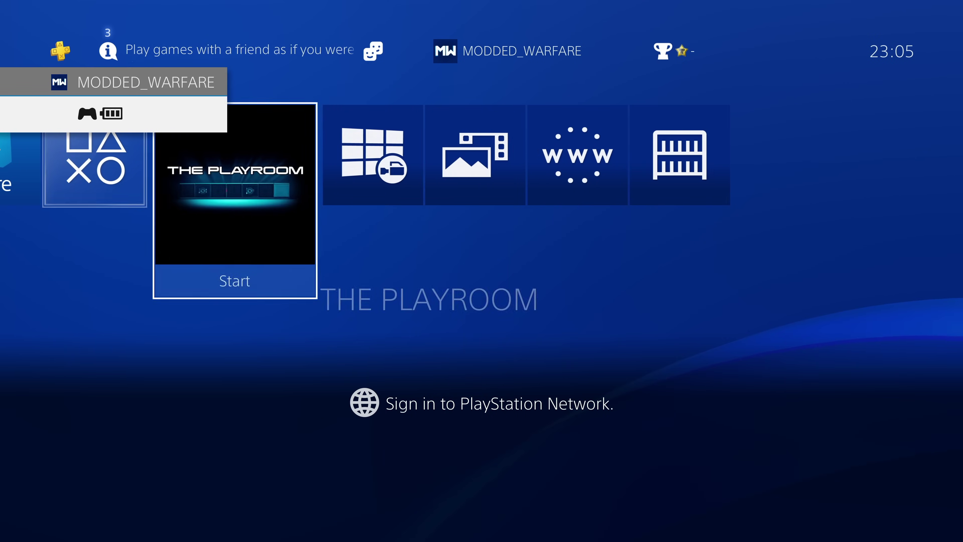
key("Left")
key("Left")
key("Left")
key("Left")
key("Left")
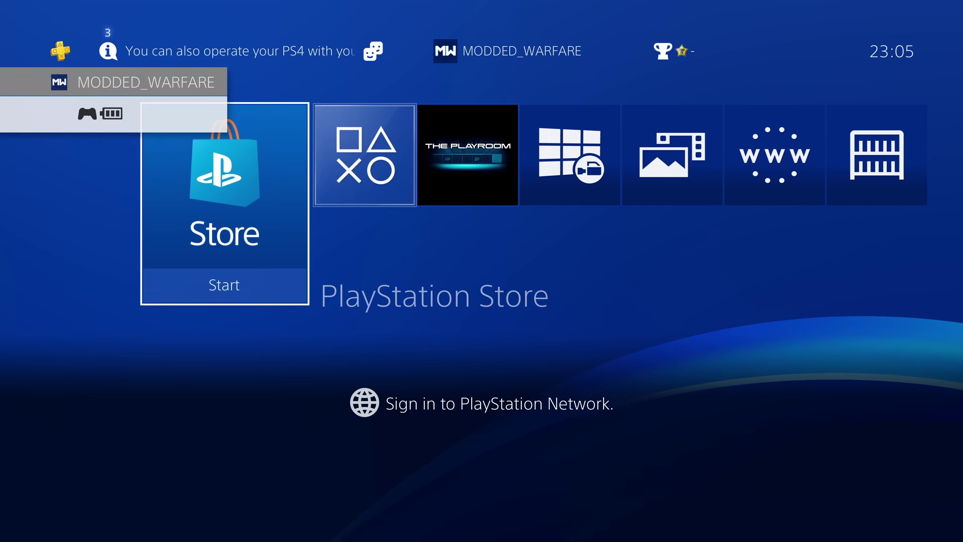
key("Right")
key("Right")
Confirm Storage still reads 225.2 GB/408.5 GB system and 31.65 GB/229.6 GB extended
key("Right")
key("Right")
key("Up")
key("Right")
key("Right")
key("Right")
key("Right")
key("Right")
key("Right")
key("Right")
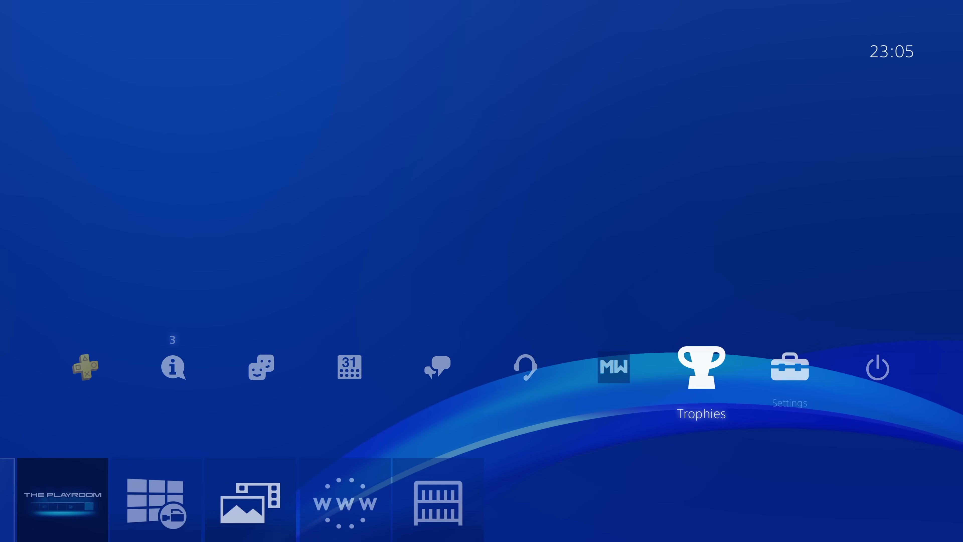
key("Return")
key("Down")
key("Down")
key("Down")
key("Down")
key("Down")
key("Down")
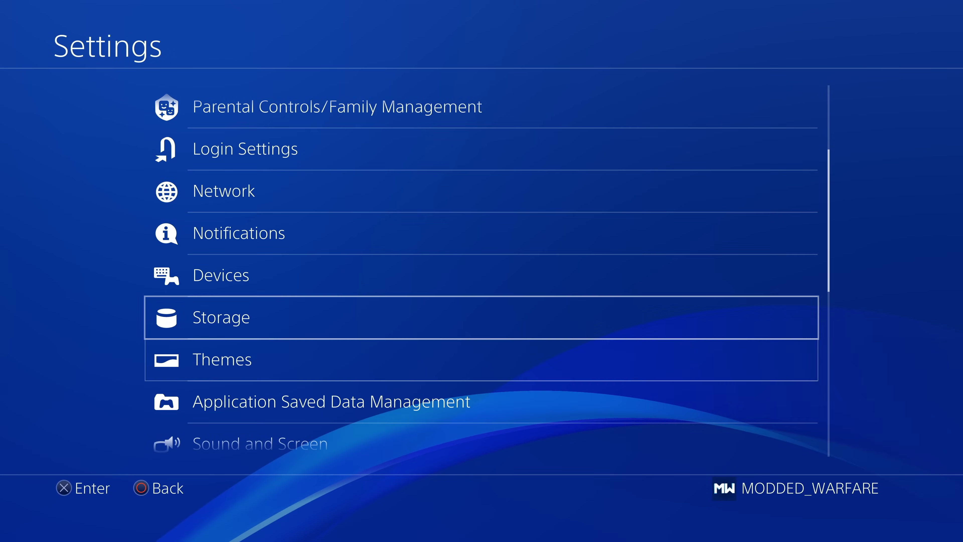
key("Return")
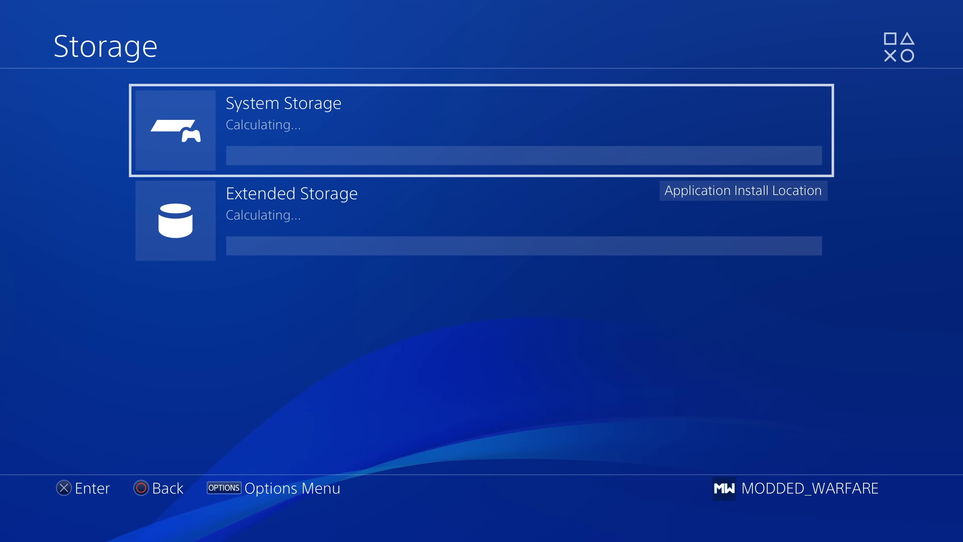
key("Down")
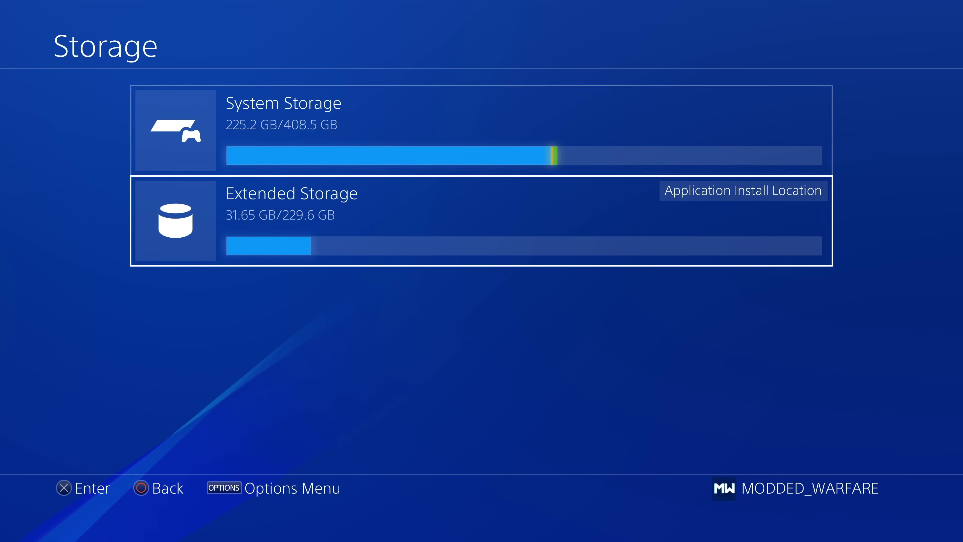
key("Escape")
key("Escape")
key("Left")
key("Left")
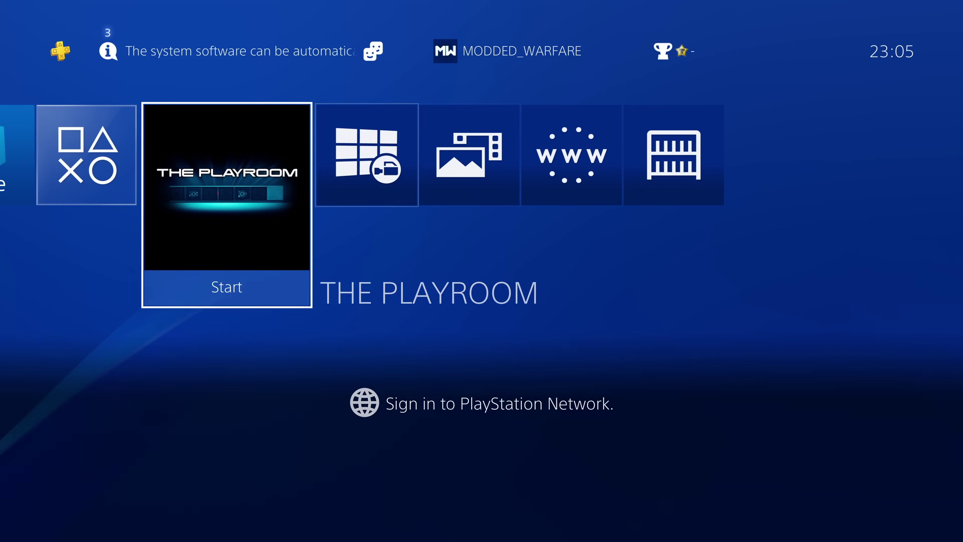
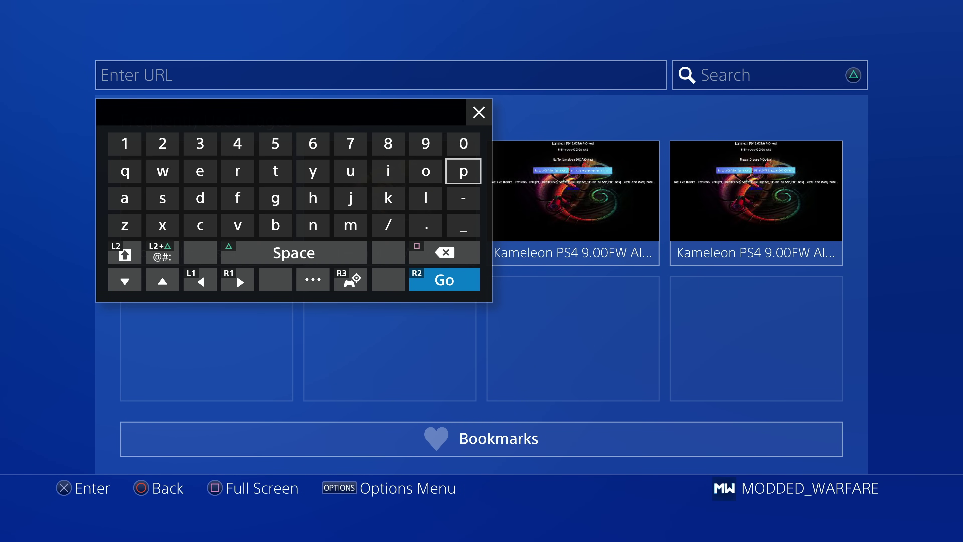
Enter pkg-zone.com/install with the on-screen keyboard and suggested completion, then submit it to load the page
key("Return")
key("Down")
key("Left")
key("Left")
key("Return")
key("Left")
key("Left")
key("Left")
key("Left")
key("Left")
key("Left")
key("Left")
key("Up")
key("Up")
key("Up")
key("Return")
key("Return")
key("Down")
key("Right")
key("Right")
key("Right")
key("Right")
key("Right")
key("Right")
key("Right")
key("Right")
key("Down")
key("Down")
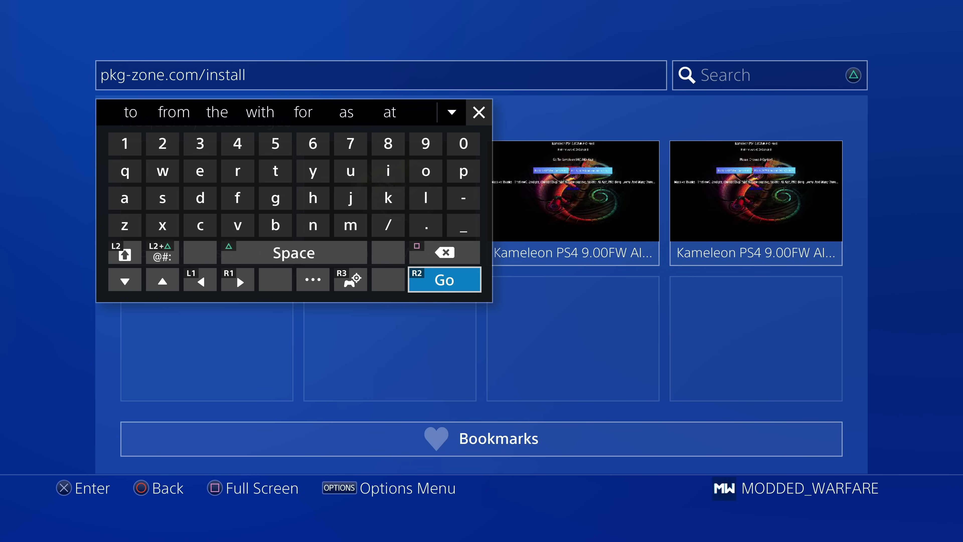
key("Return")
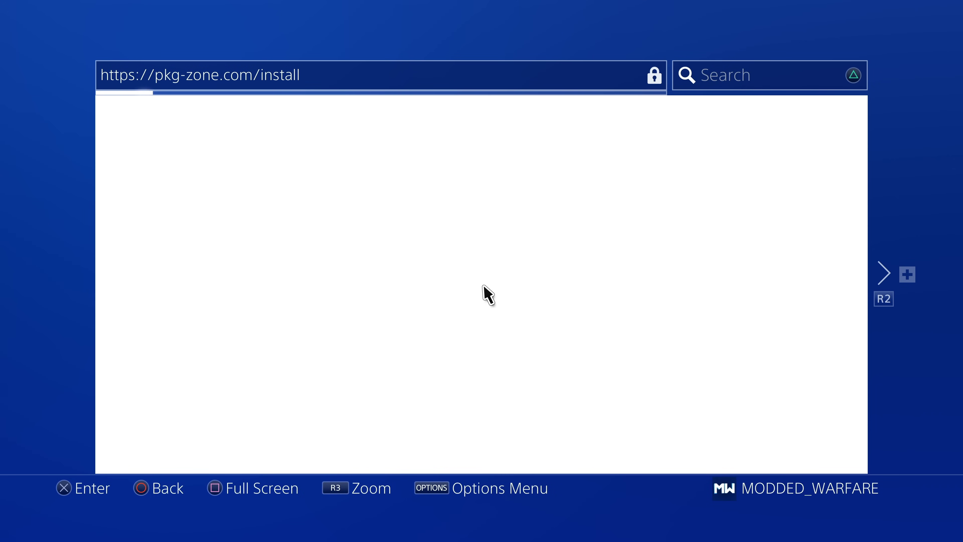
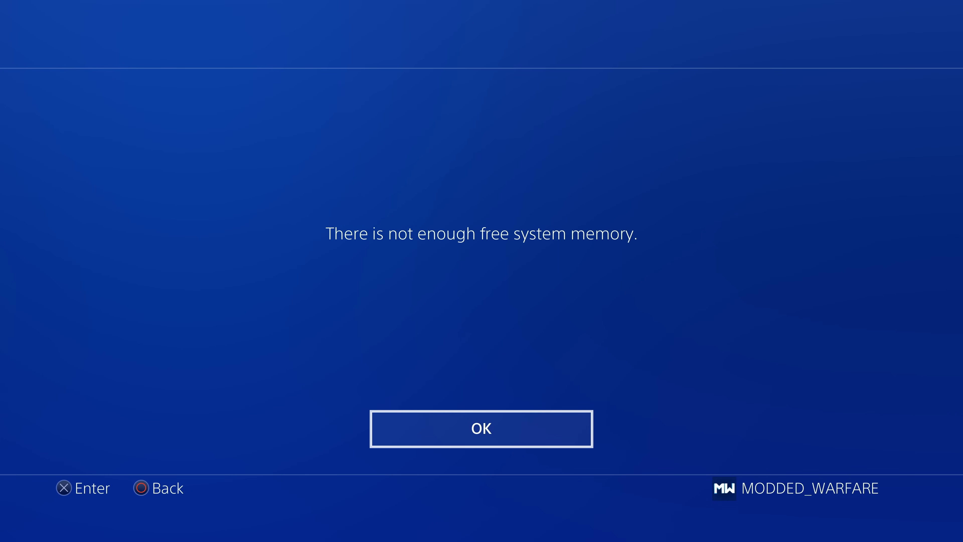
Dismiss both not-enough-memory errors from the Online Store Installer to return to the home screen
key("Return")
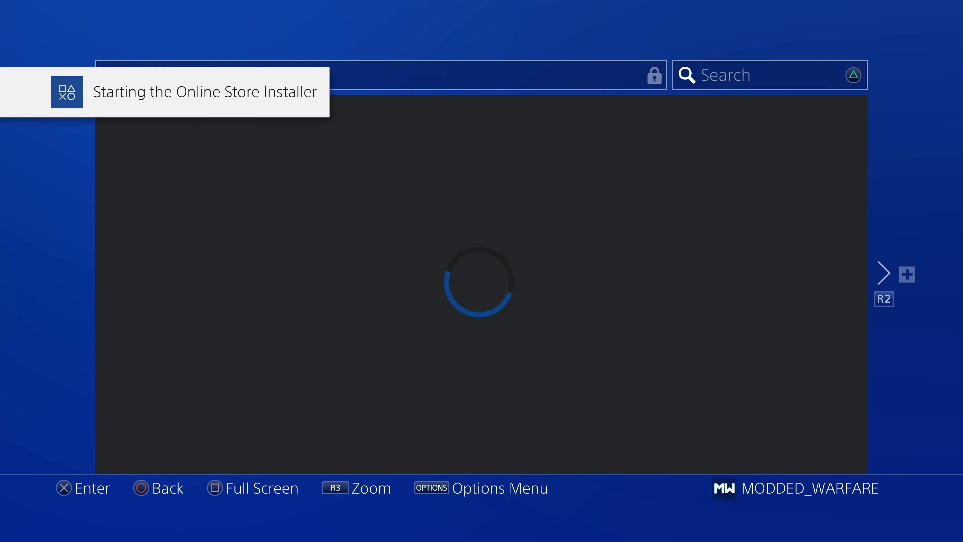
key("Return")
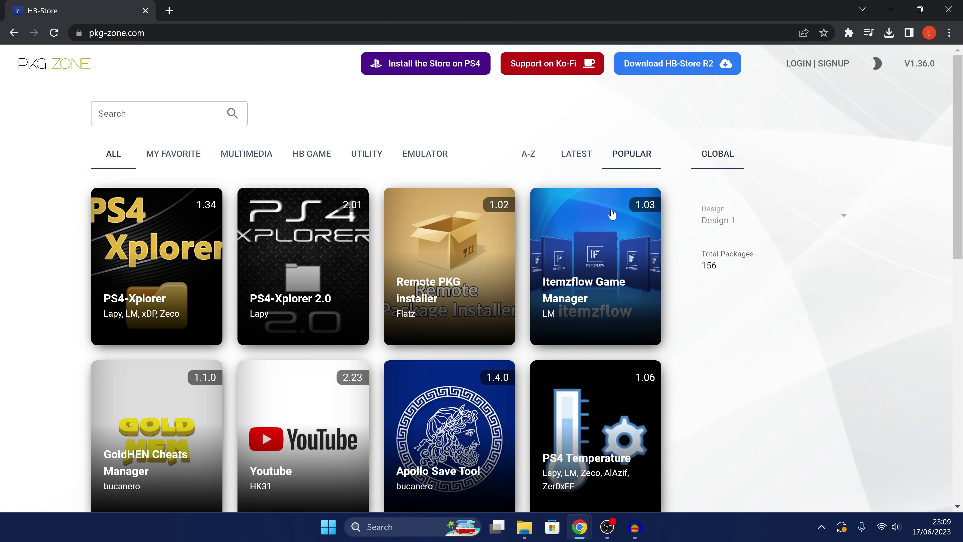
Download the Itemzflow Game Manager and Apollo Save Tool packages from PKG Zone
scroll(612, 292, "down", 2)
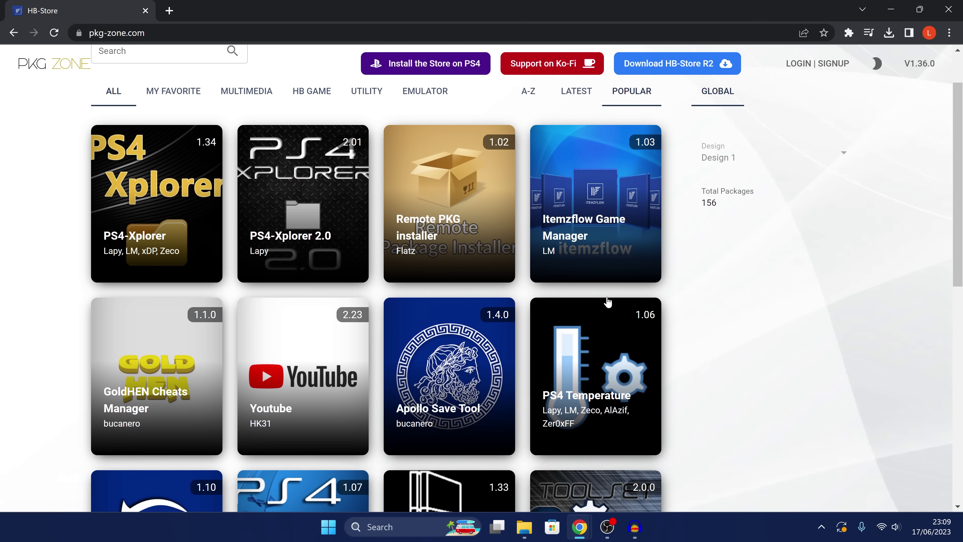
left_click(429, 366)
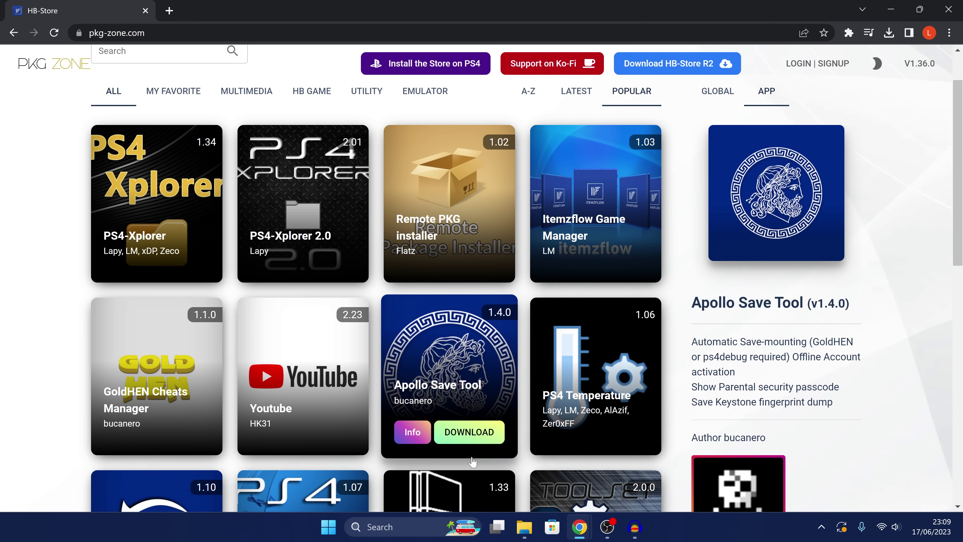
left_click(580, 216)
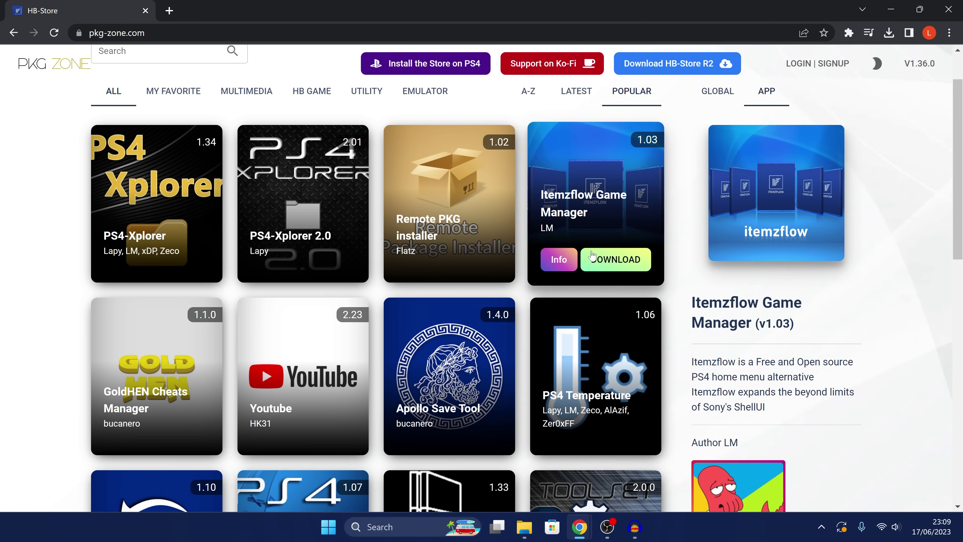
left_click(617, 261)
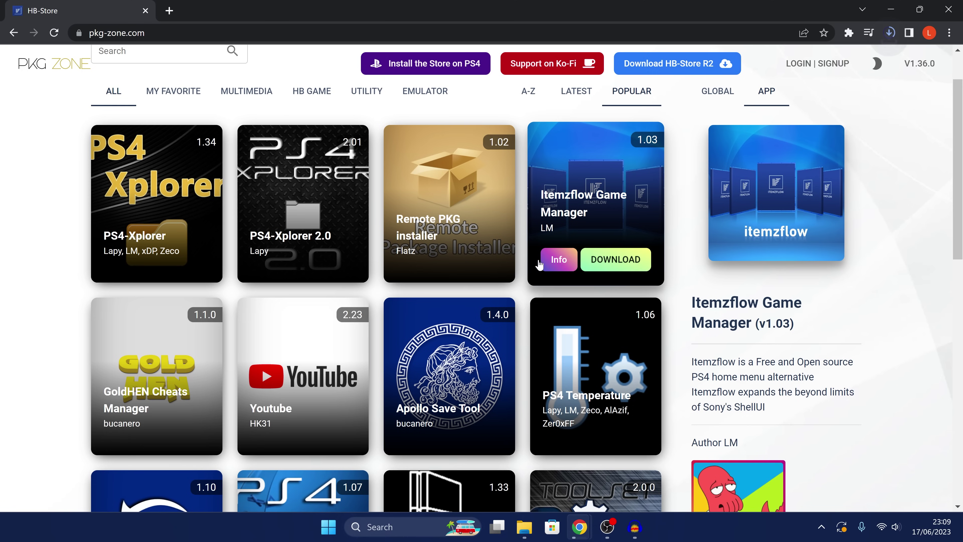
left_click(488, 368)
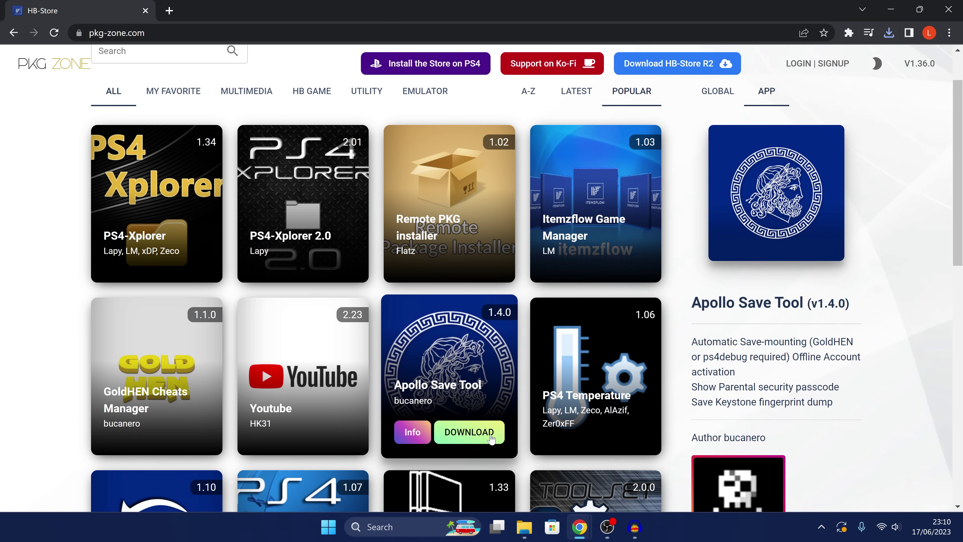
left_click(469, 434)
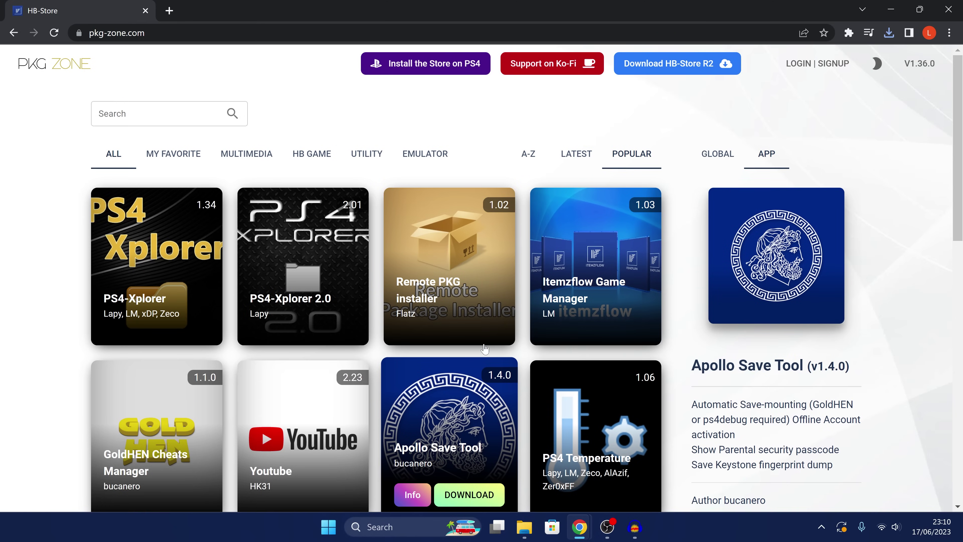
Find PS4 TOOLSET further down the list and download its package
scroll(485, 348, "down", 3)
scroll(484, 343, "down", 3)
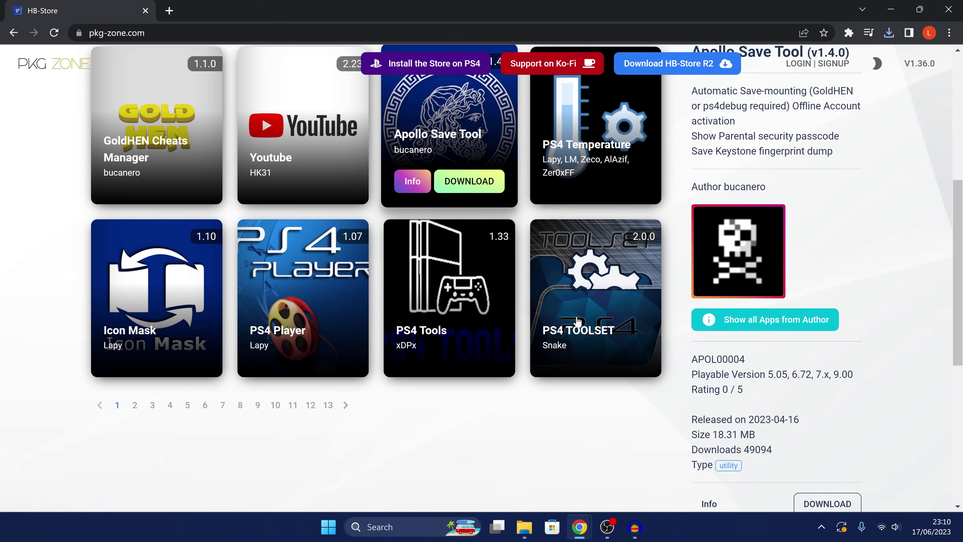
left_click(582, 302)
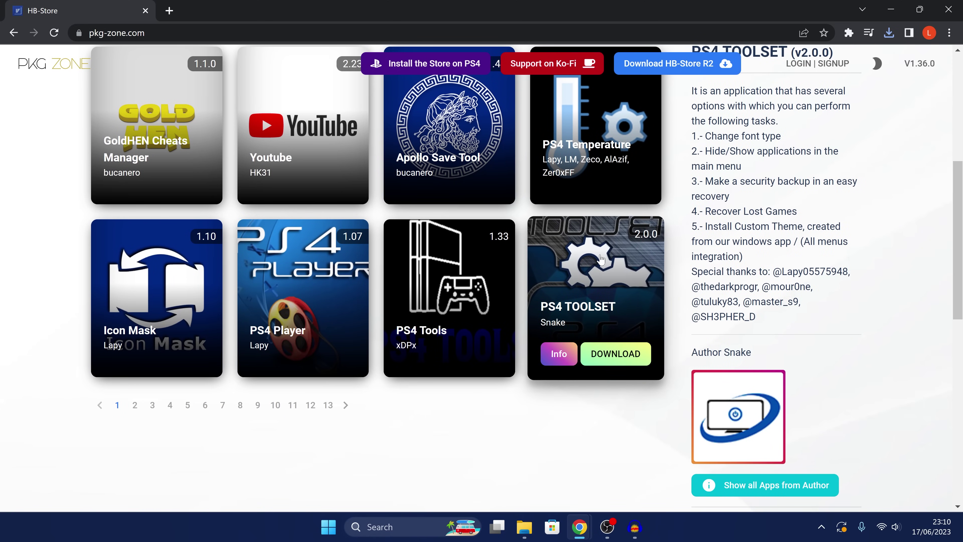
scroll(587, 260, "up", 8)
scroll(579, 326, "down", 9)
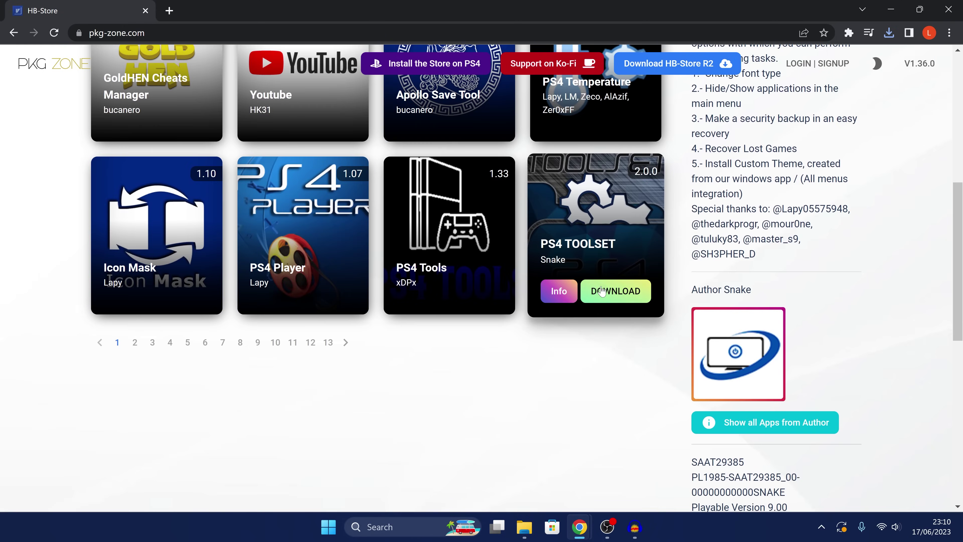
left_click(615, 291)
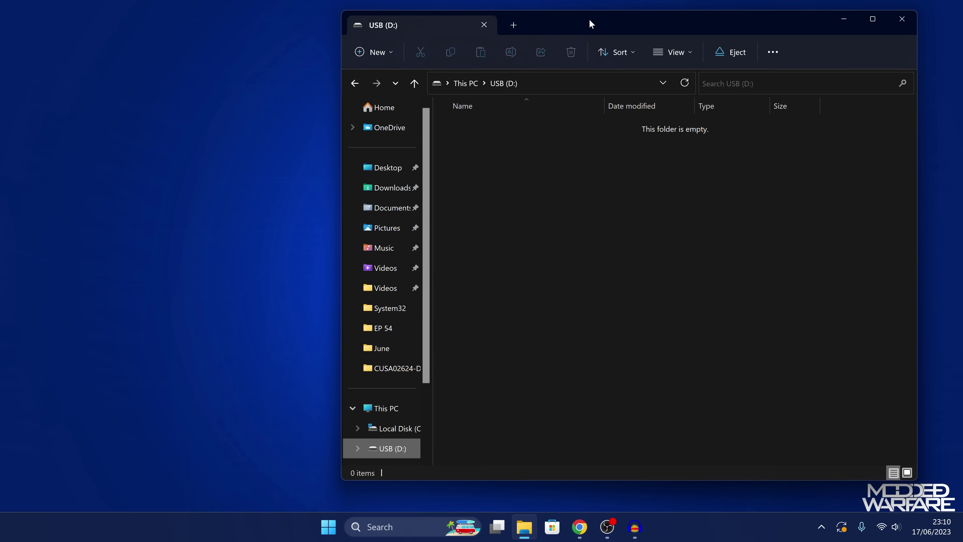
Copy the three pkg files from the desktop onto USB (D:)
left_click_drag(590, 24, 439, 271)
scroll(314, 386, "down", 1)
left_click_drag(373, 198, 604, 115)
left_click_drag(510, 476, 489, 433)
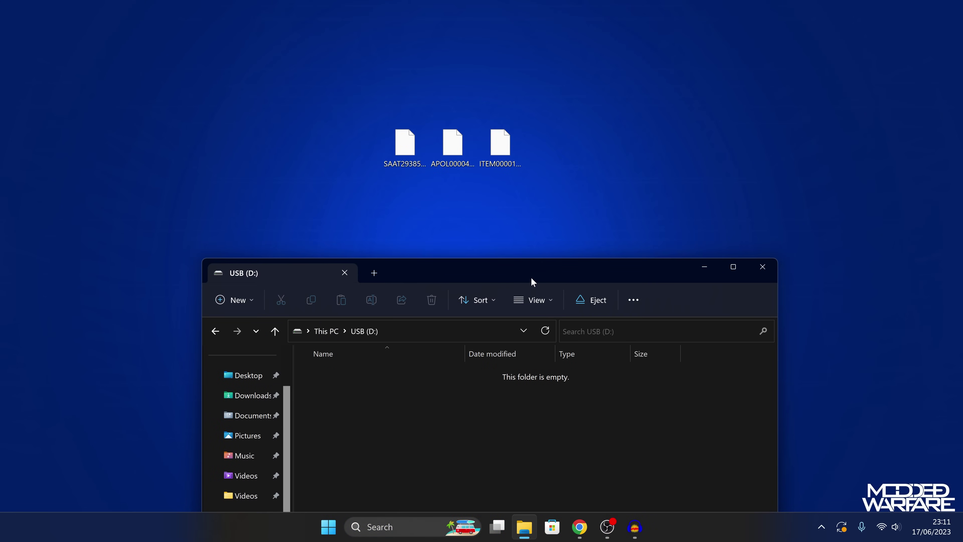
left_click_drag(487, 267, 495, 135)
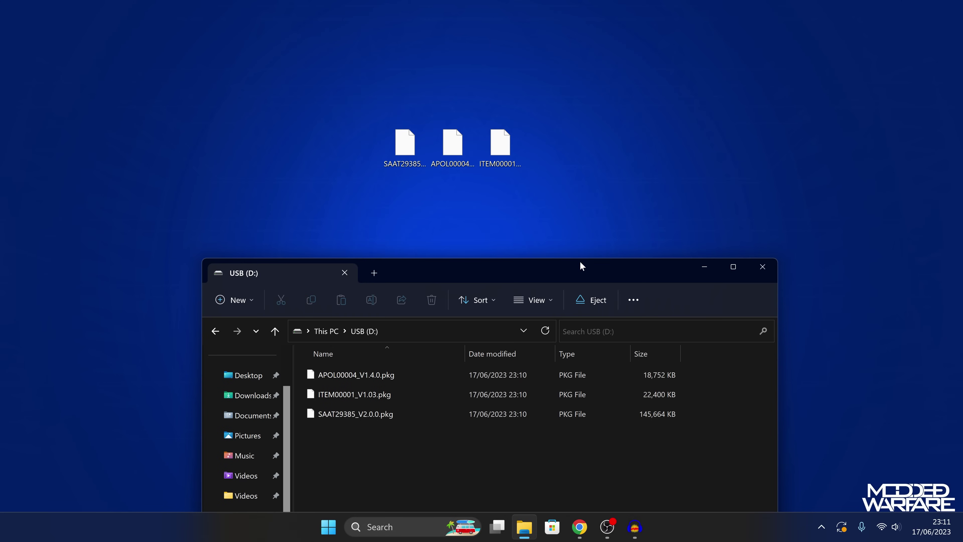
left_click_drag(582, 266, 586, 91)
left_click_drag(607, 343, 751, 10)
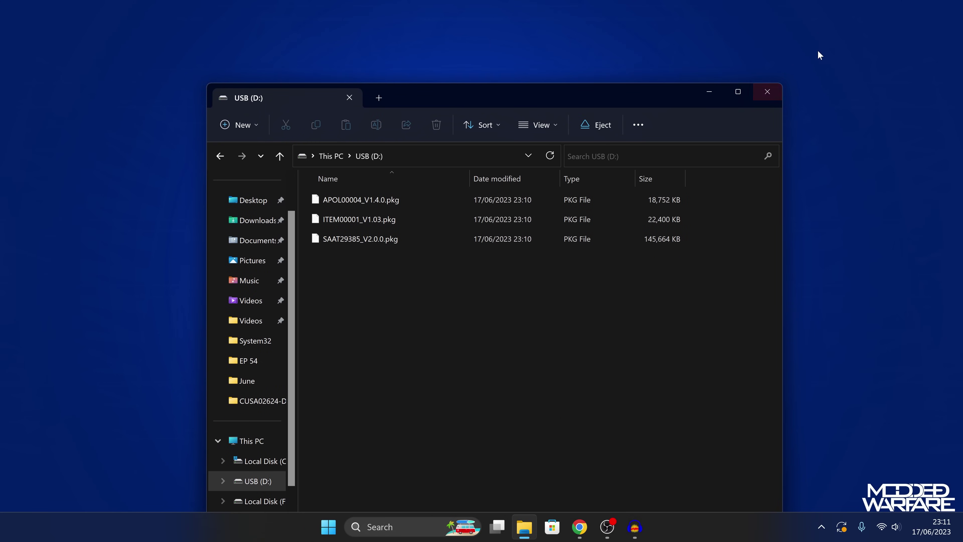
Close the USB window and safely eject the USB drive from the notification area
left_click(773, 92)
left_click(822, 526)
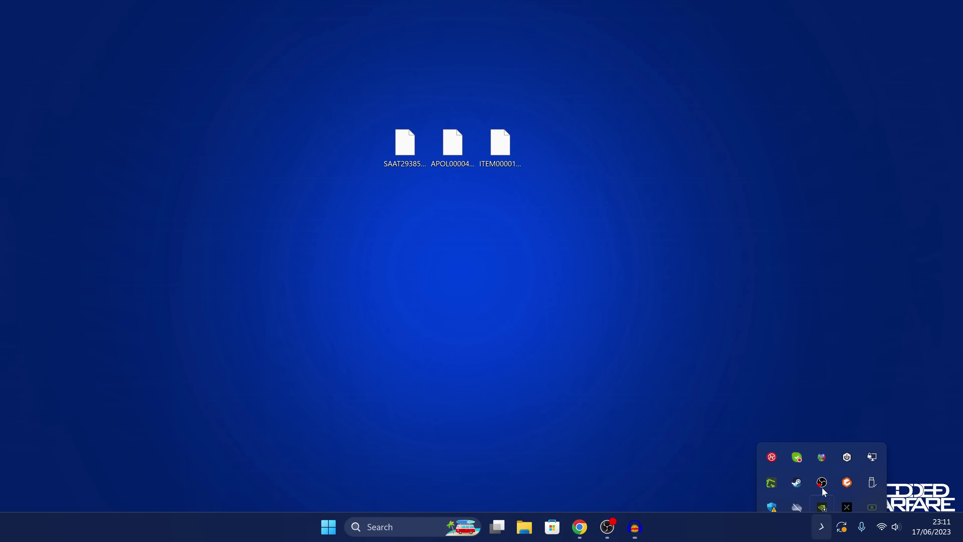
left_click(873, 463)
left_click(867, 485)
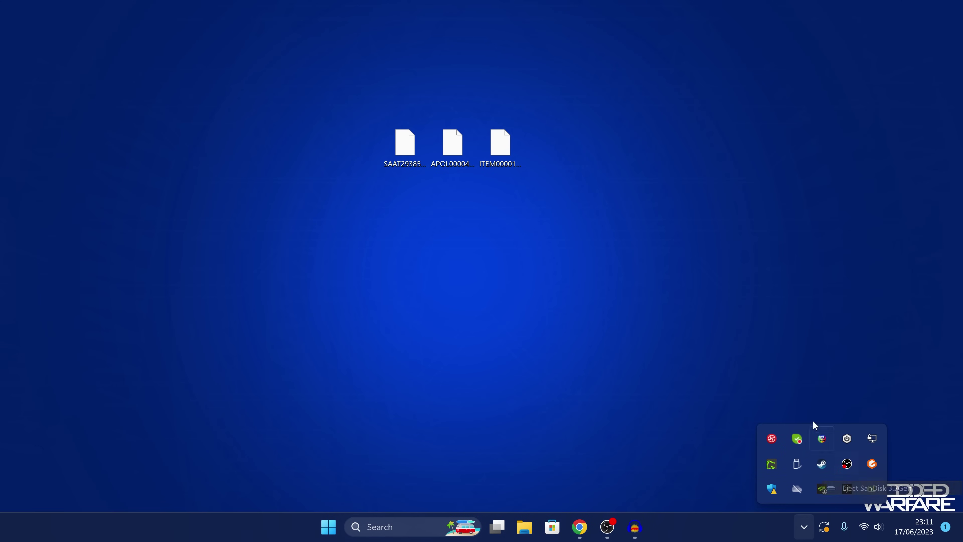
left_click(937, 426)
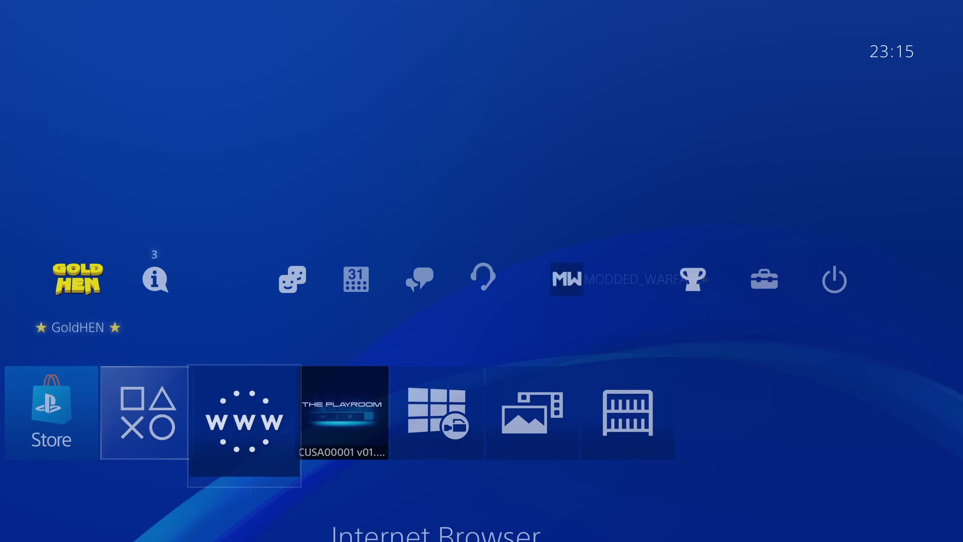
Reinstall ITEM00001_V1.03.pkg via GoldHEN Debug Settings > Package Installer
key("Return")
key("Down")
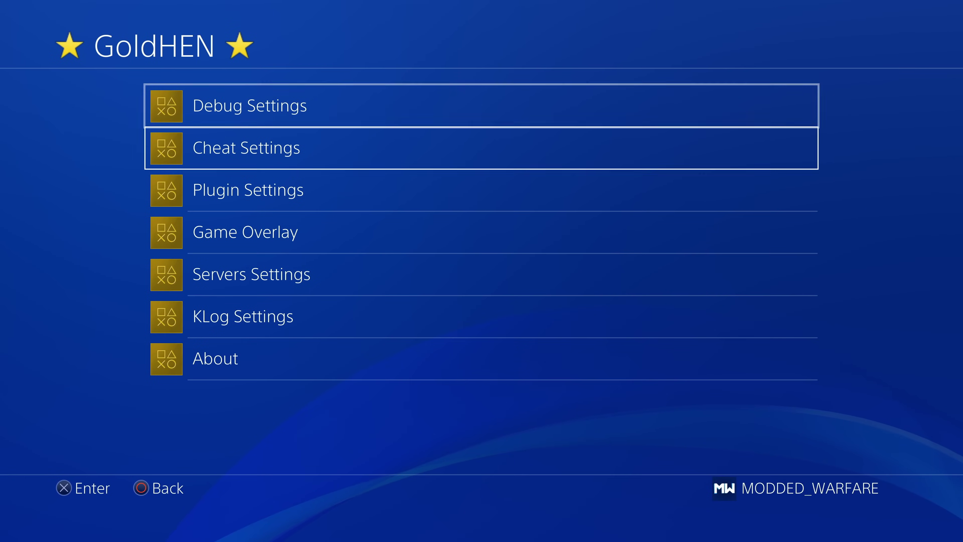
key("Up")
key("Return")
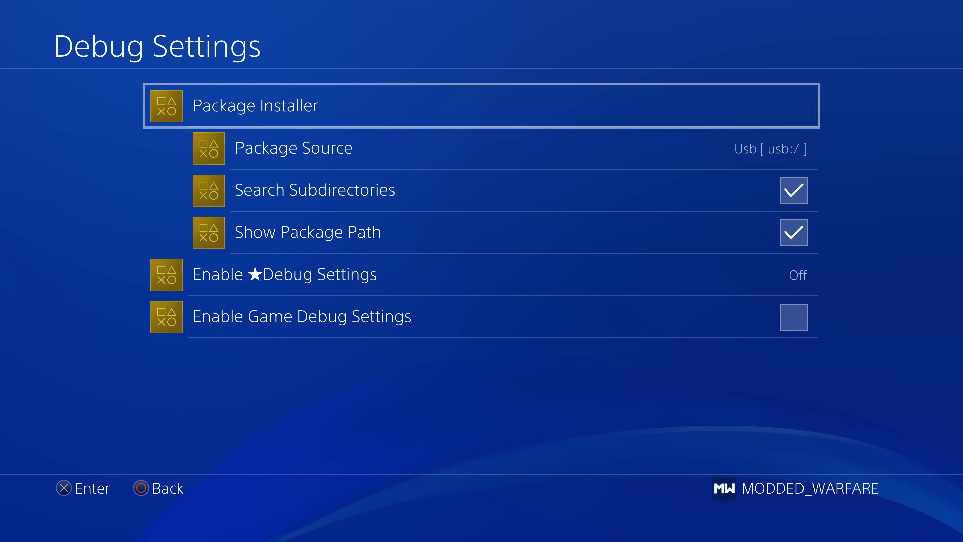
key("Return")
key("Down")
key("Down")
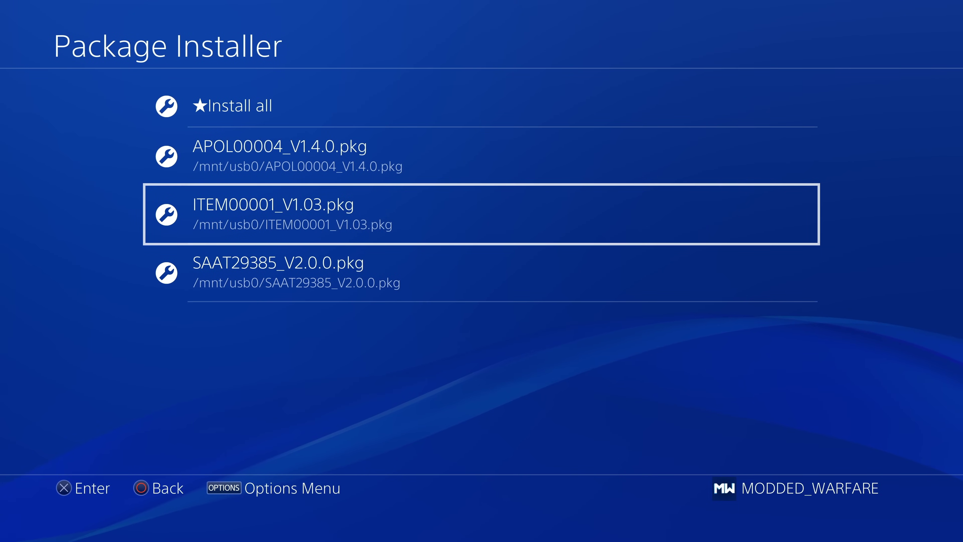
key("Return")
key("Right")
key("Return")
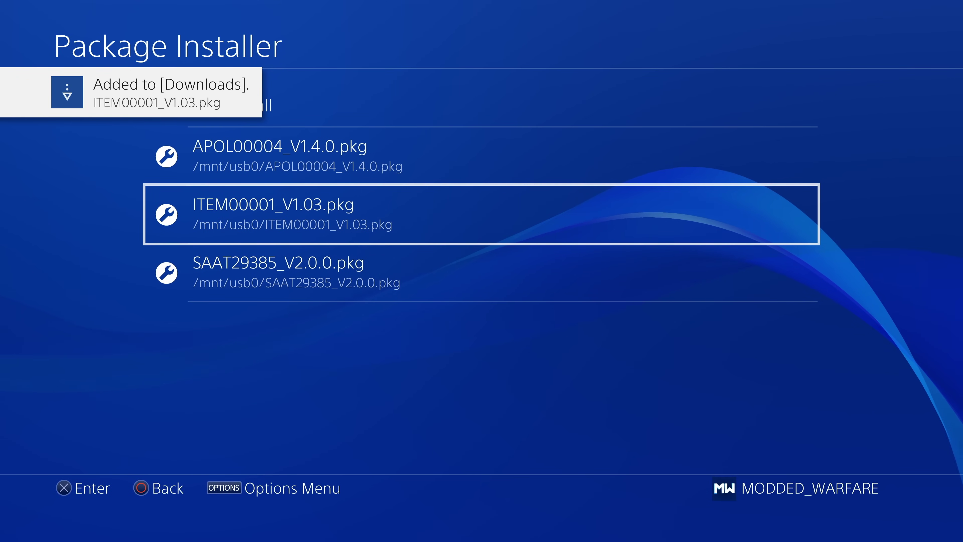
Go back to the home menu and launch Itemzflow Game Manager
key("Up")
key("Down")
key("Down")
key("super")
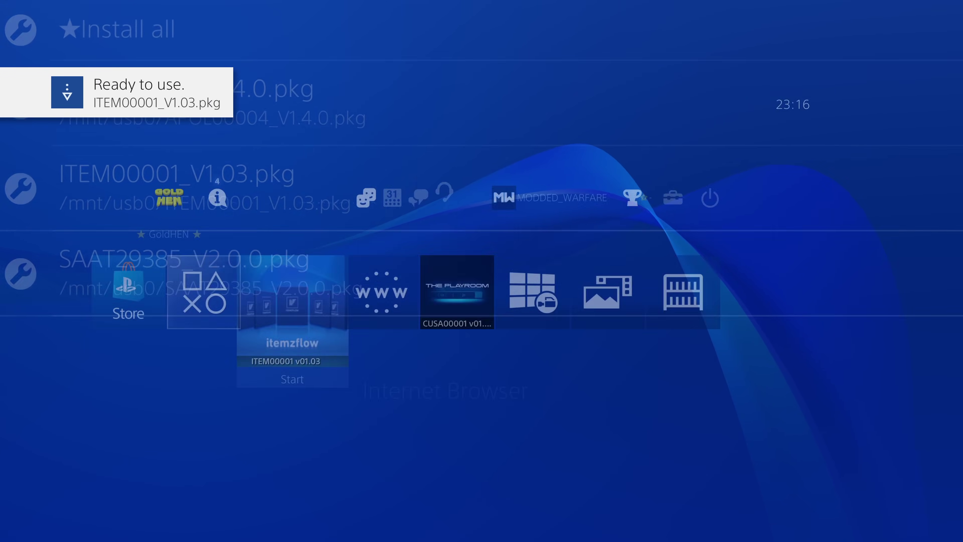
key("Right")
key("Left")
key("Return")
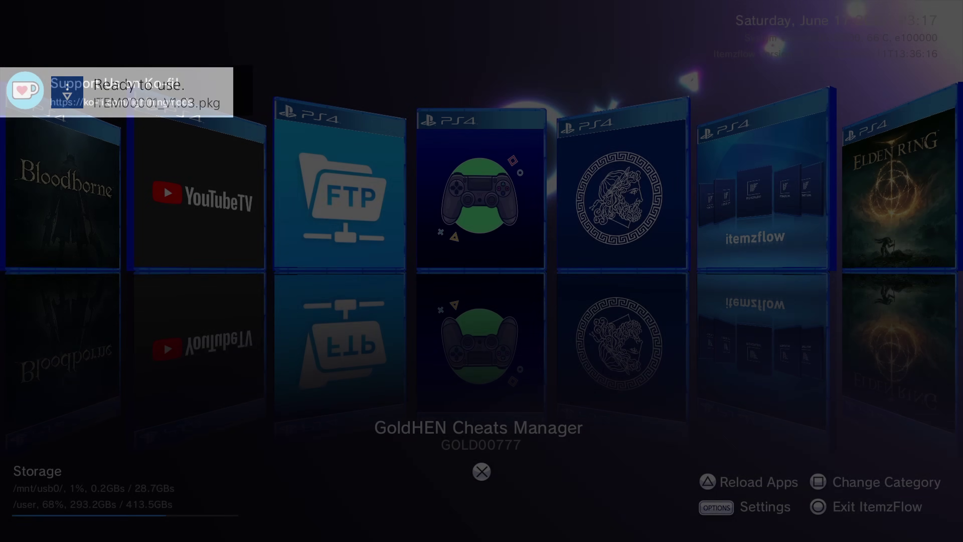
Browse the Itemzflow carousel across Apollo Save Tool, PS4 FTP Client and GoldHEN Cheats Manager
key("Right")
key("Left")
key("Left")
key("Right")
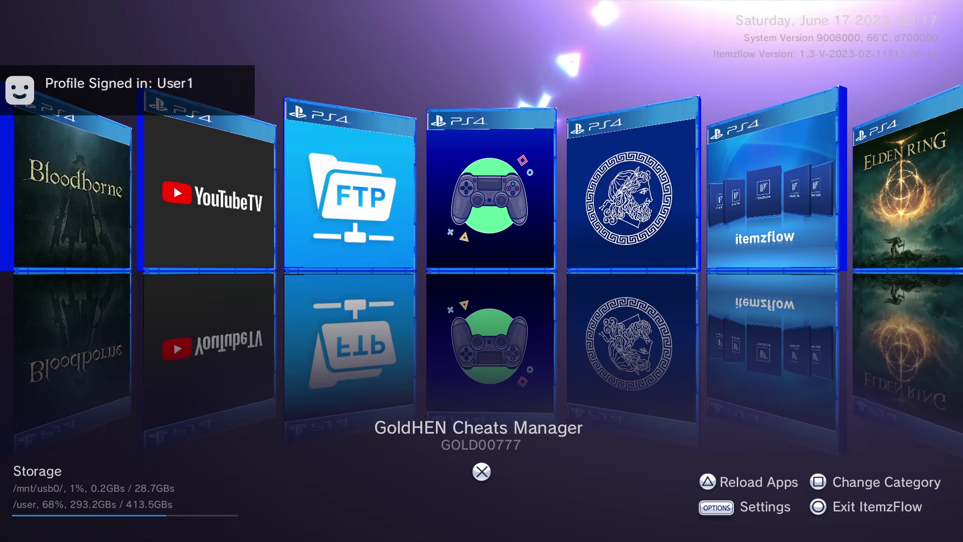
key("Left")
key("Return")
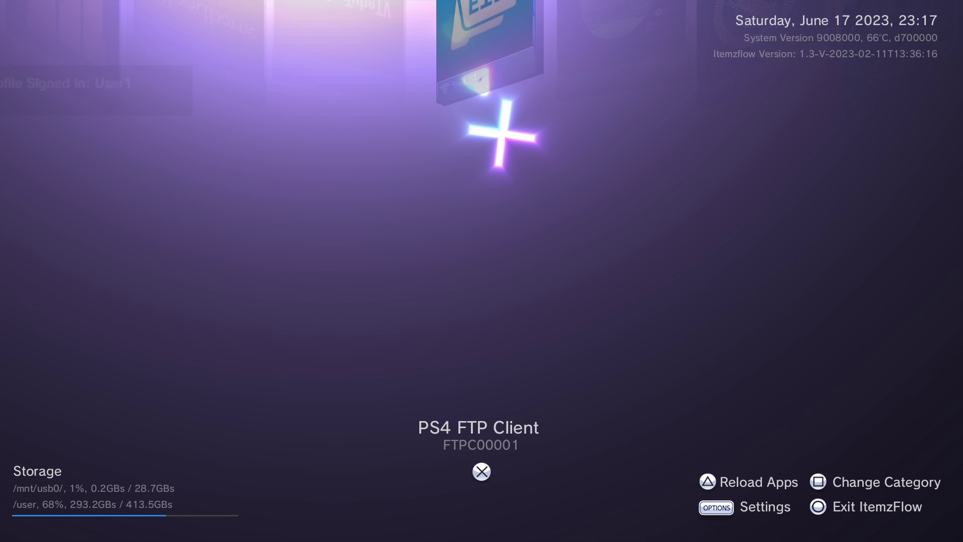
key("Menu")
key("Escape")
Browse right past Netflix and Dying Light 2, then open Itemzflow Settings
key("Right")
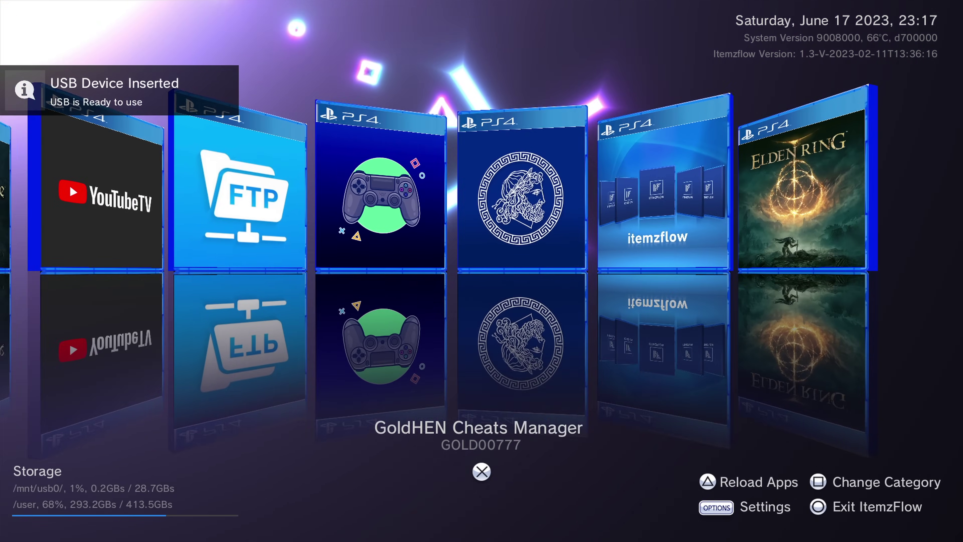
key("Right")
key("Right")
key("Right")
key("Right")
key("Right")
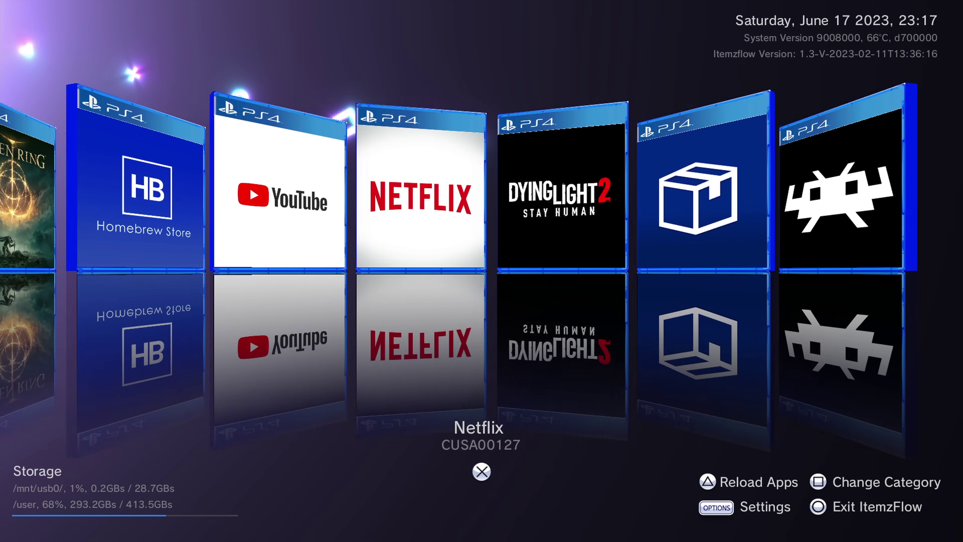
key("Right")
key("Right")
key("Right")
key("Left")
key("Left")
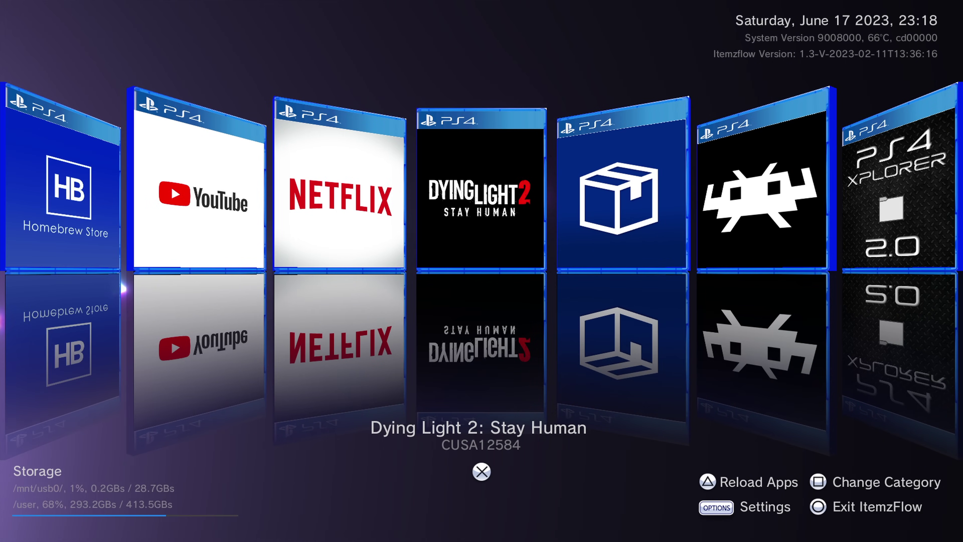
key("Menu")
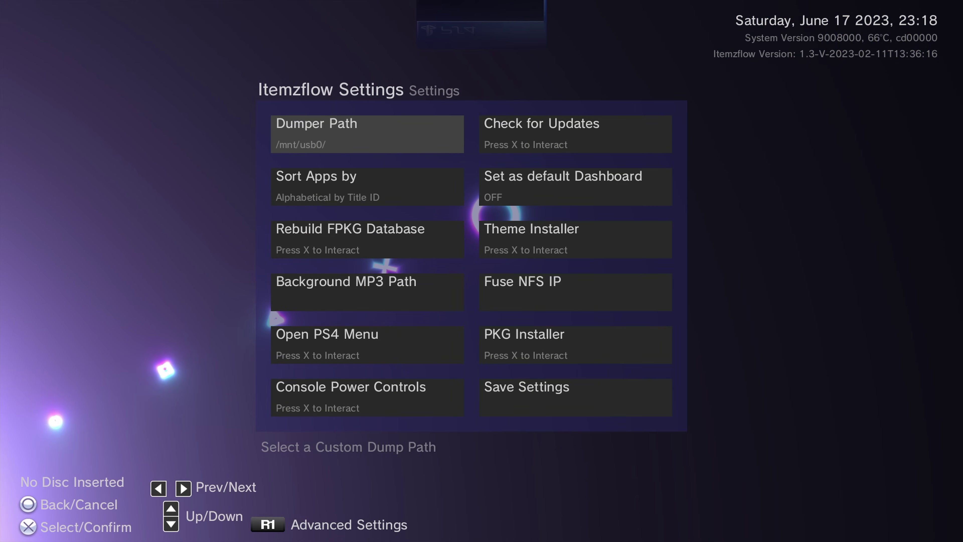
Select Rebuild FPKG Database and cycle its choices back to Rebuild Internal Database
key("Down")
key("Down")
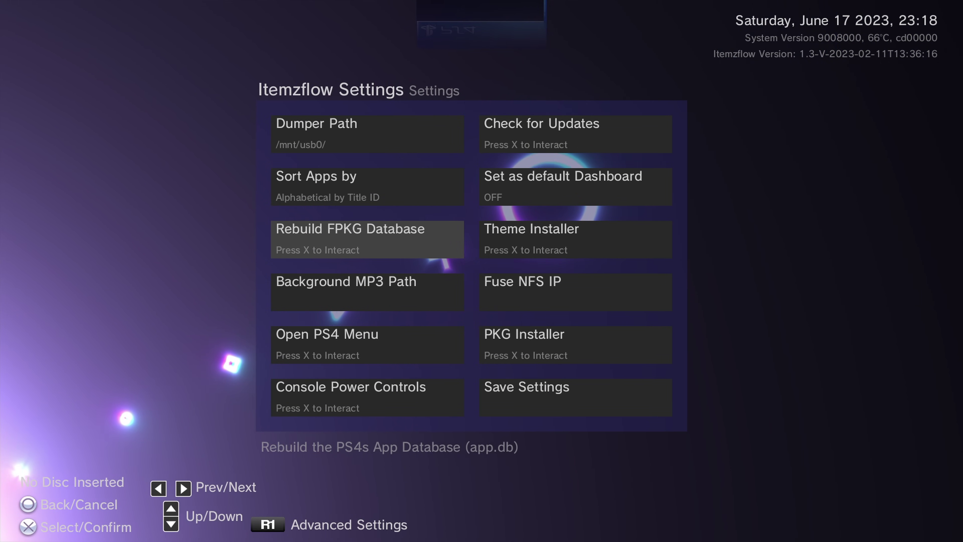
key("Return")
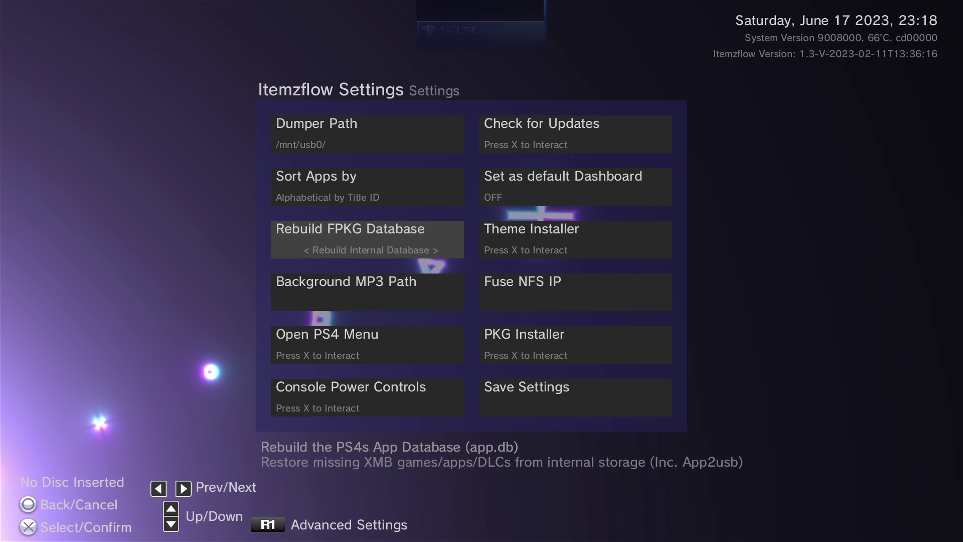
key("Right")
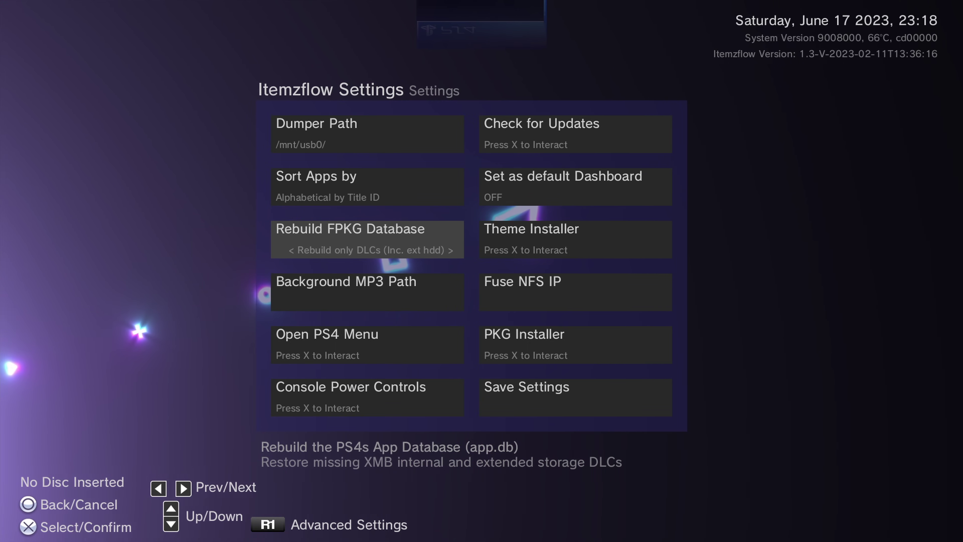
key("Right")
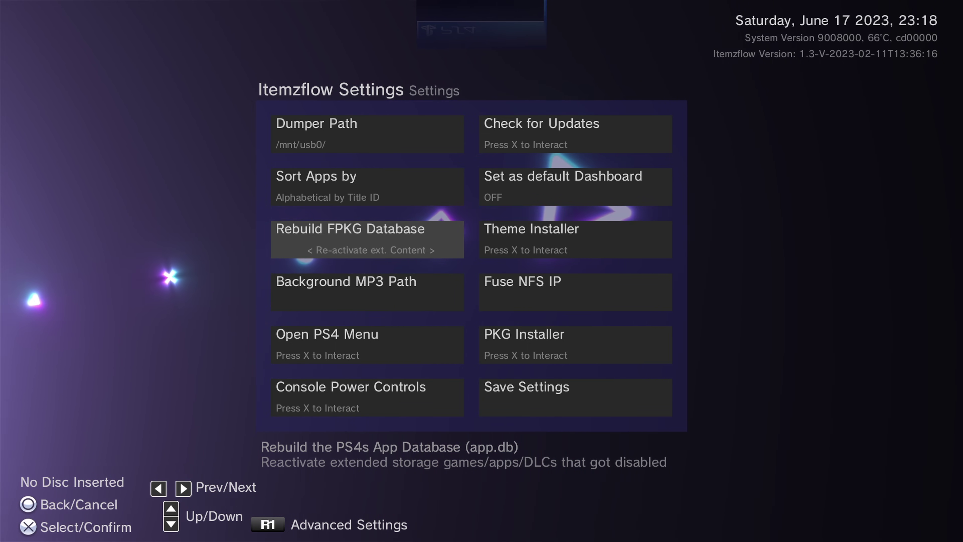
key("Right")
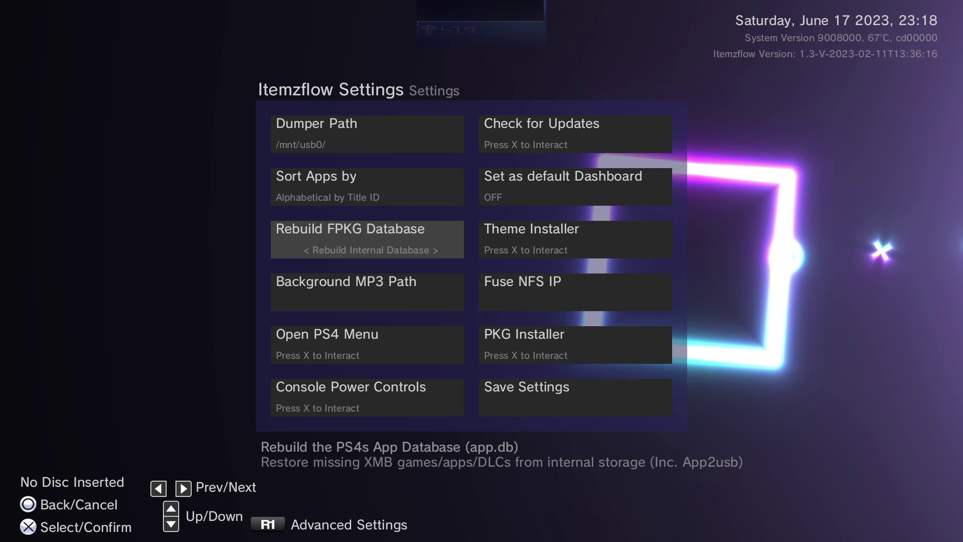
Run the internal database rebuild, accept the 27 fixed / 0 failed result, and exit Settings
key("Return")
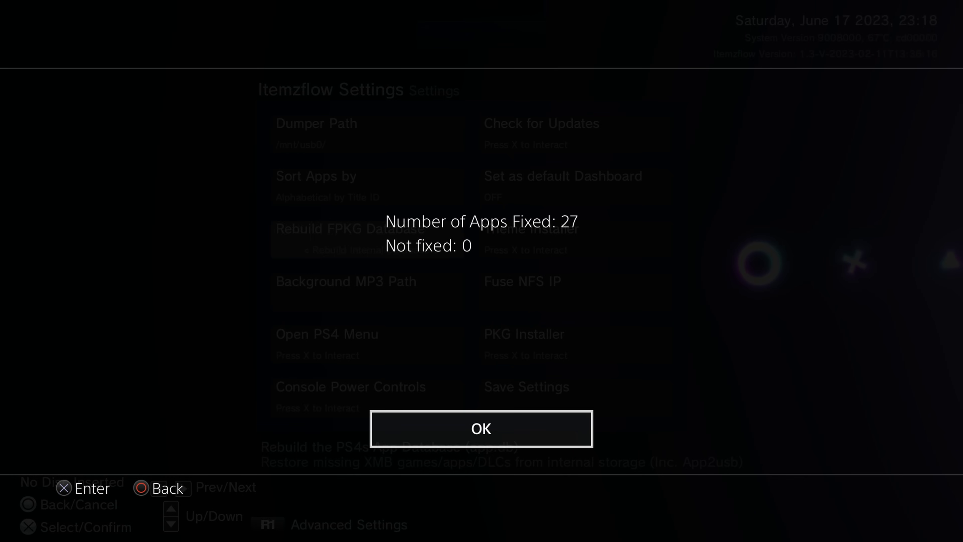
key("Return")
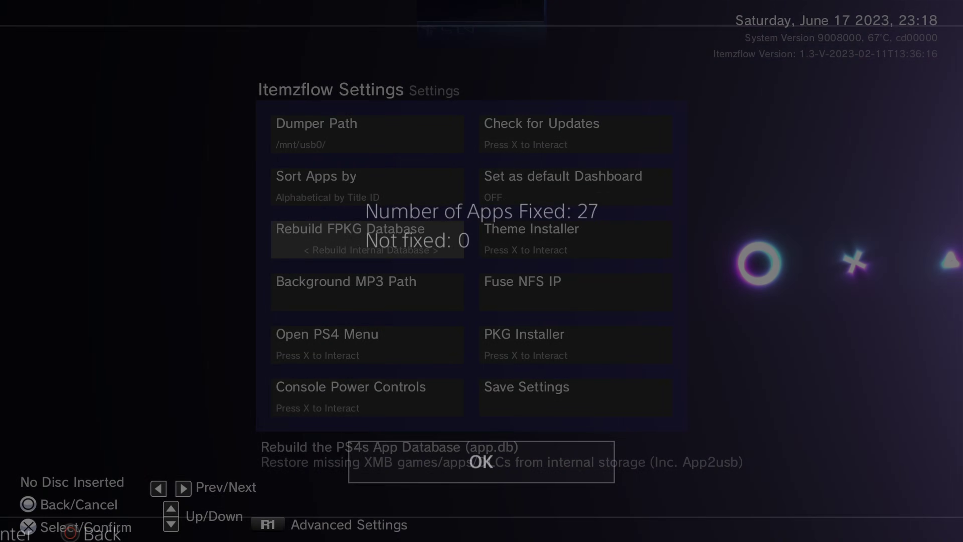
key("Down")
key("Down")
key("Down")
key("Up")
key("Up")
key("Up")
key("Up")
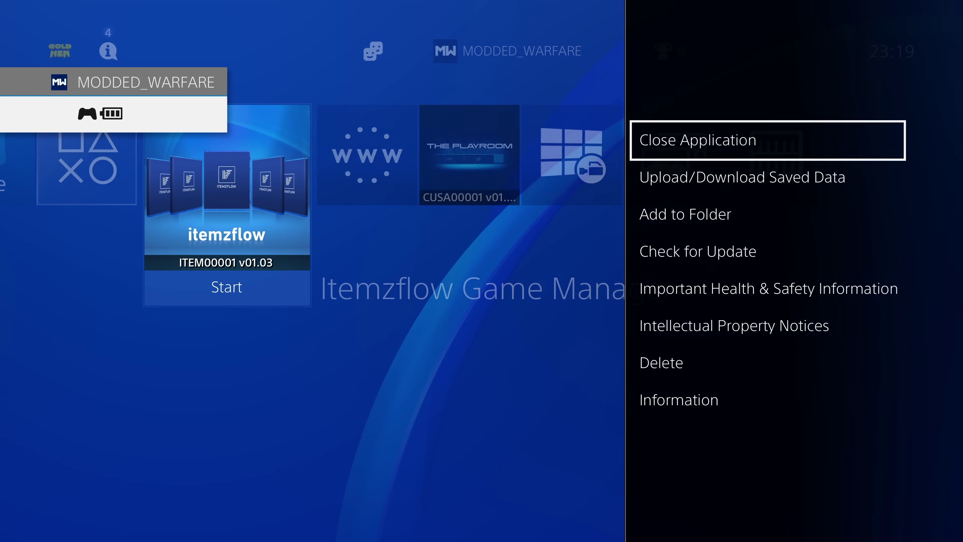
Close Itemzflow, then open the Internet Browser and return home
key("Return")
key("Return")
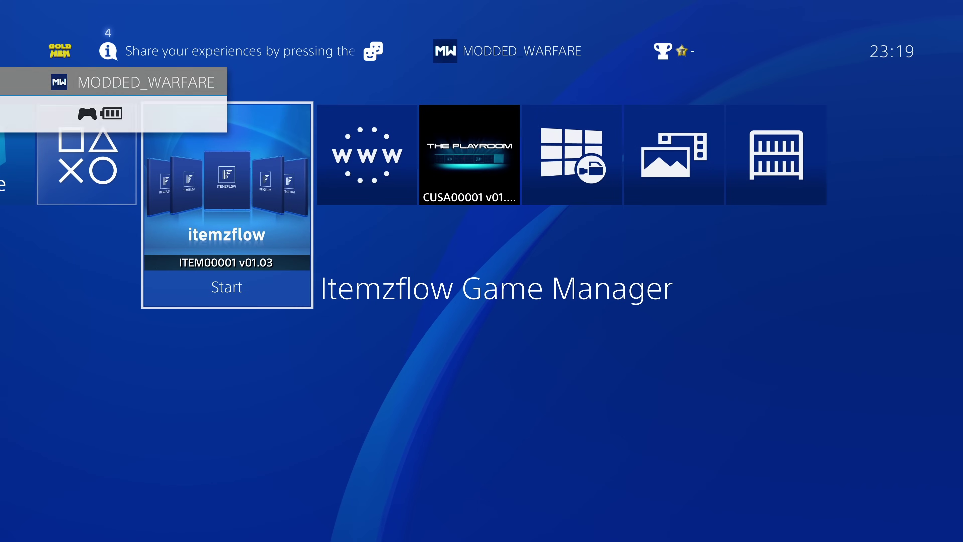
key("Right")
key("Right")
key("Right")
key("Left")
key("Left")
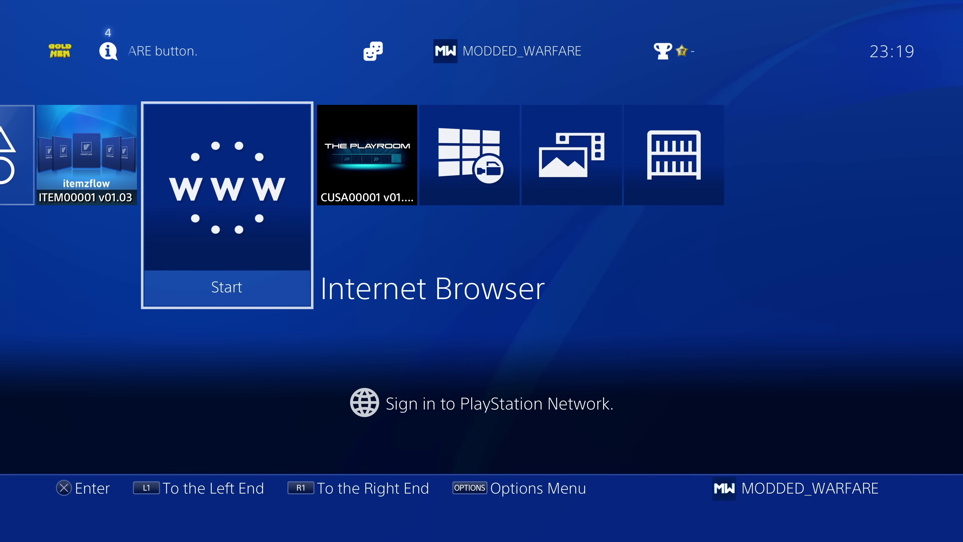
key("Return")
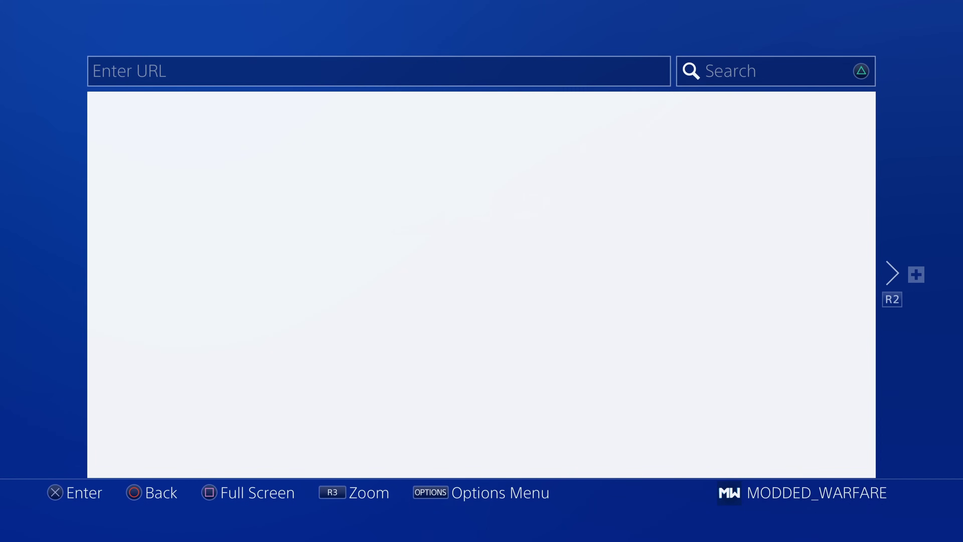
Browse the home row past GoldHEN Cheats Manager, Apollo Save Tool, ELDEN RING, Homebrew Store and YouTube
key("Right")
key("Right")
key("Right")
key("Right")
key("Right")
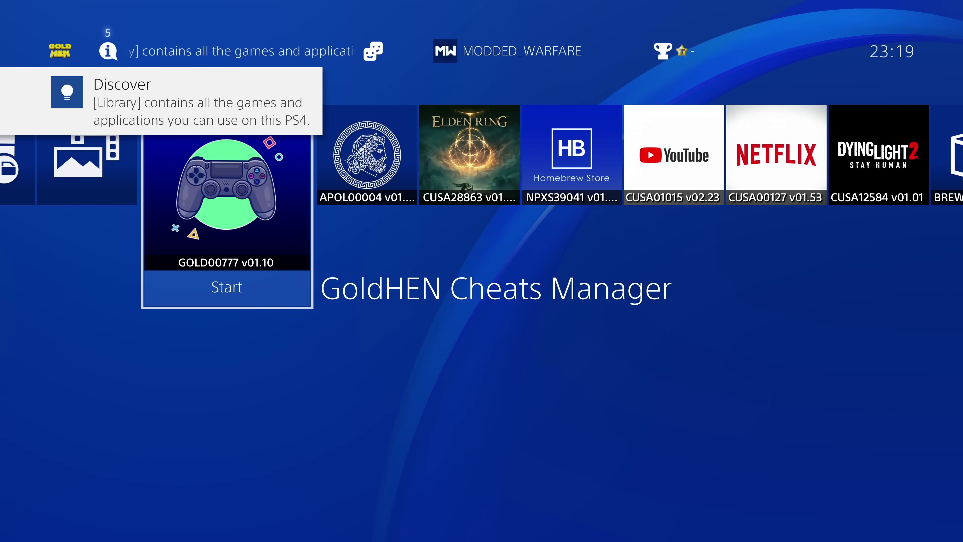
key("Right")
key("Right")
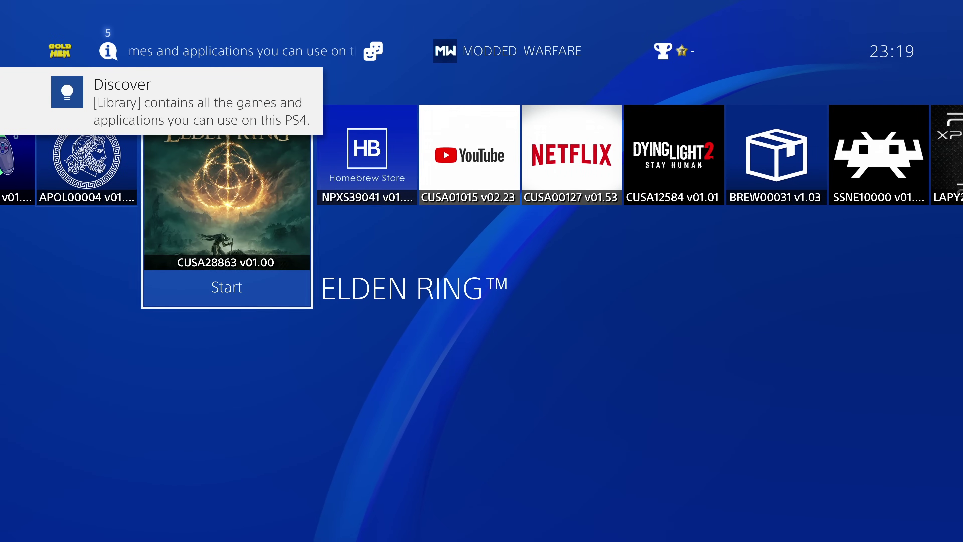
key("Right")
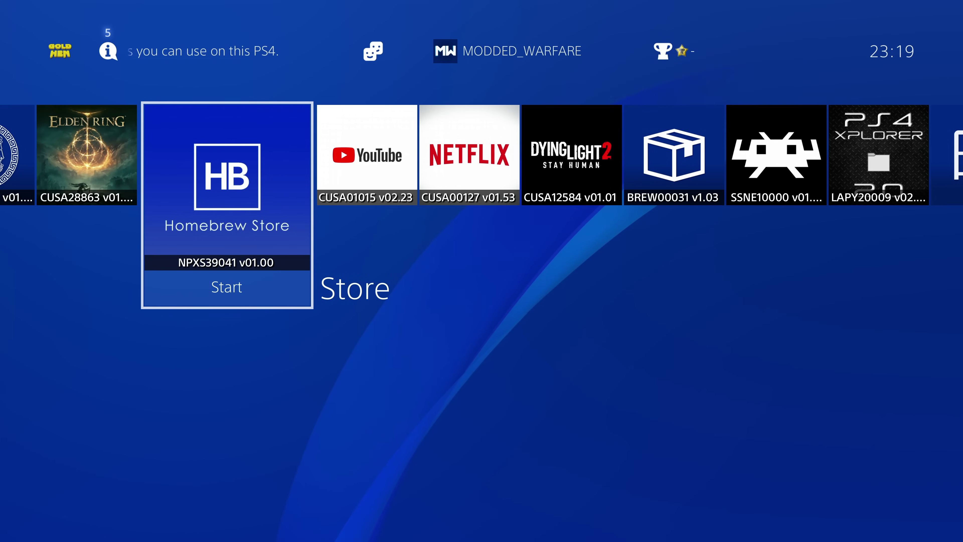
key("Right")
key("Right")
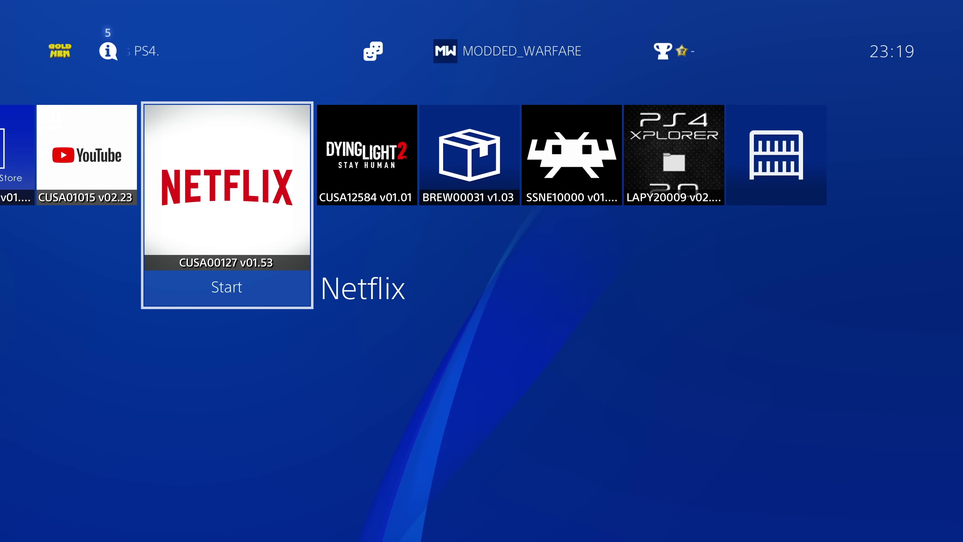
key("Right")
key("Right")
key("Right")
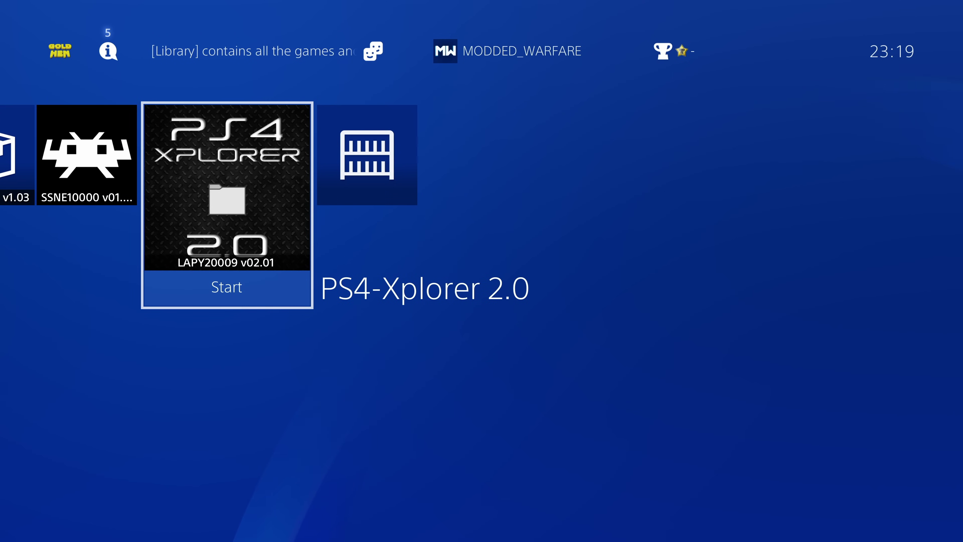
key("Left")
key("Left")
key("Left")
key("Left")
key("Left")
key("Left")
key("Left")
key("Left")
key("Left")
key("Left")
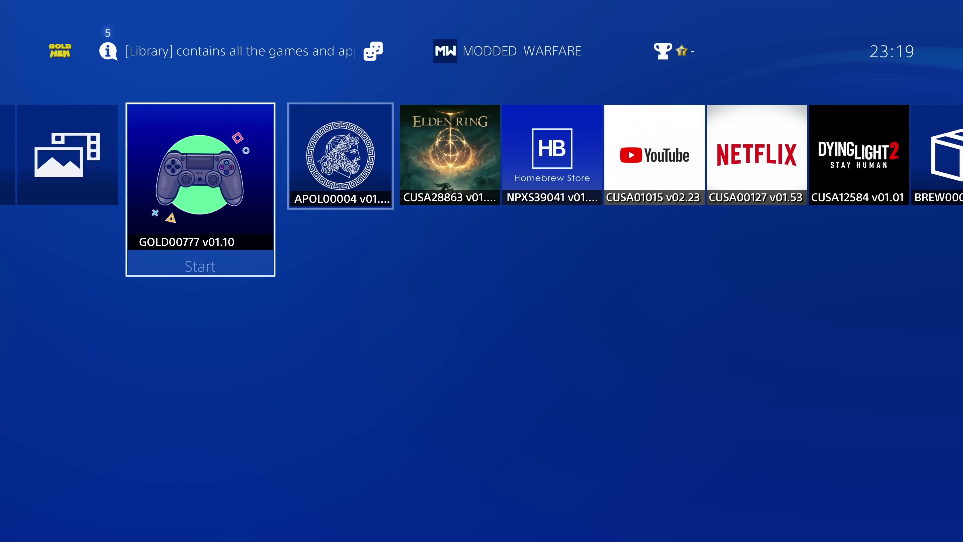
key("Left")
key("Left")
key("Up")
key("Down")
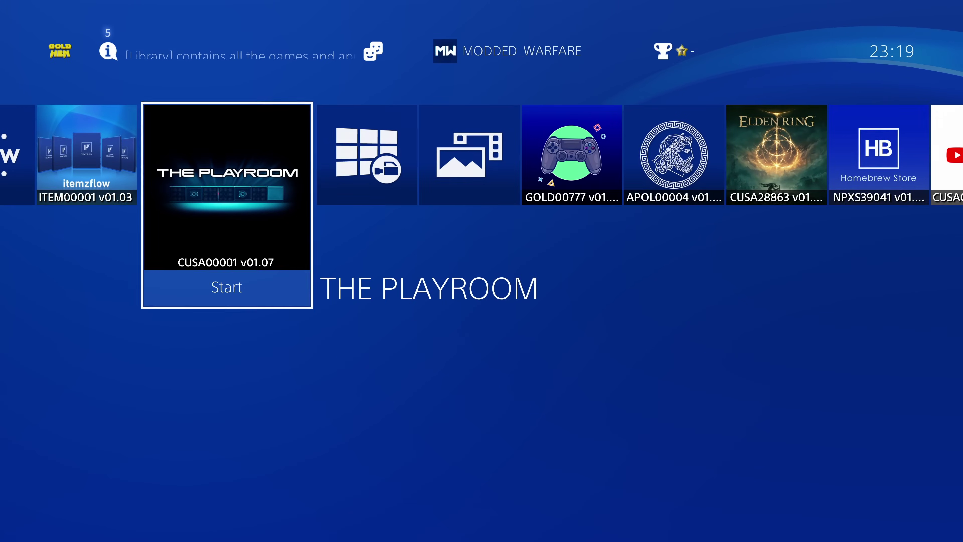
key("Left")
key("Right")
key("Right")
key("Right")
key("Right")
key("Right")
key("Right")
key("Right")
key("Right")
key("Right")
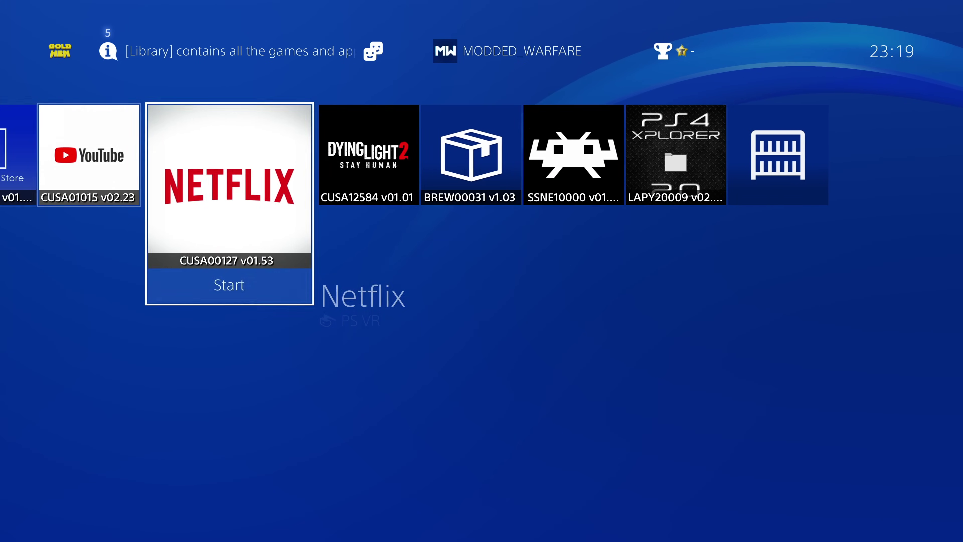
key("Left")
key("Left")
key("Left")
key("Left")
key("Left")
key("Left")
key("Left")
key("Left")
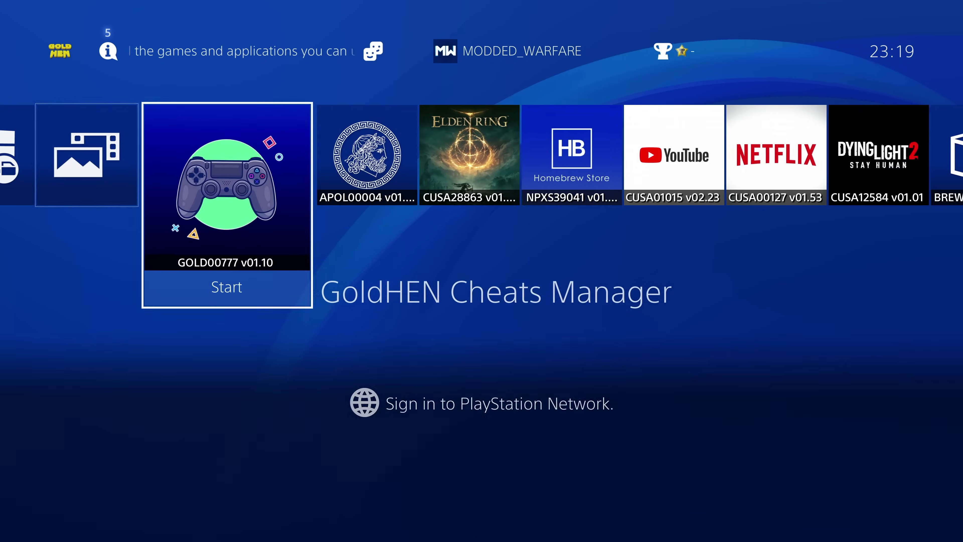
key("Right")
key("Right")
key("Right")
key("Right")
Scroll further through Dying Light 2, RetroArch, Netflix, PS4-Xplorer and the Library
key("Left")
key("Left")
key("Left")
key("Left")
key("Left")
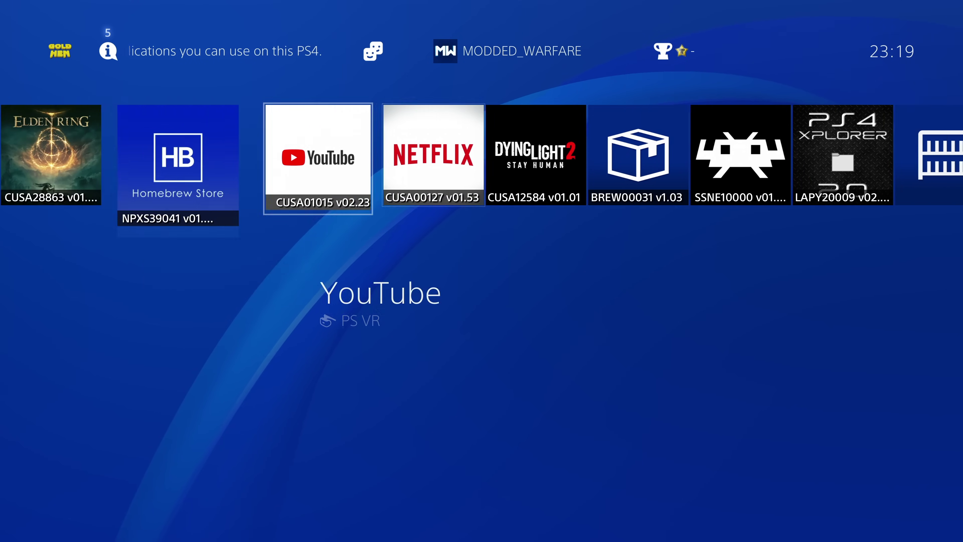
key("Right")
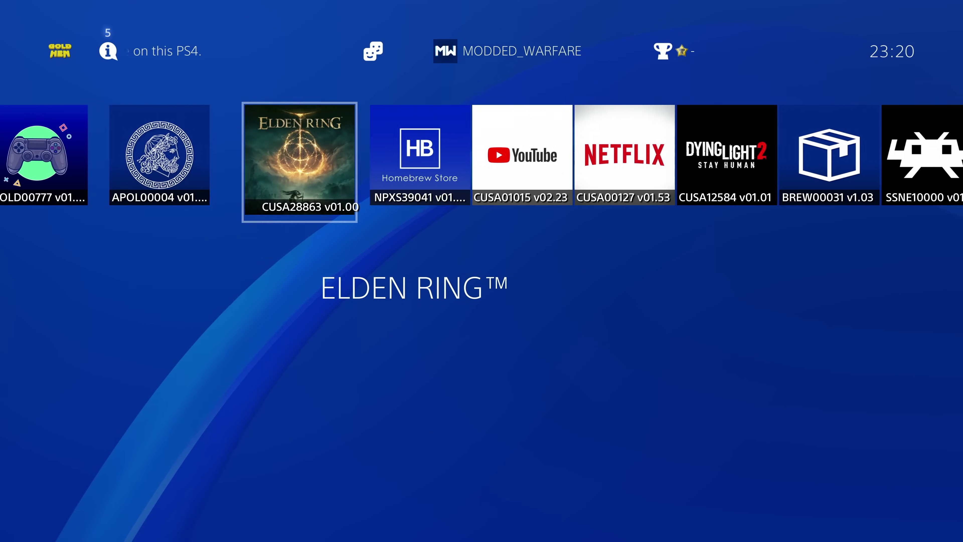
key("Left")
key("Left")
key("Left")
key("Left")
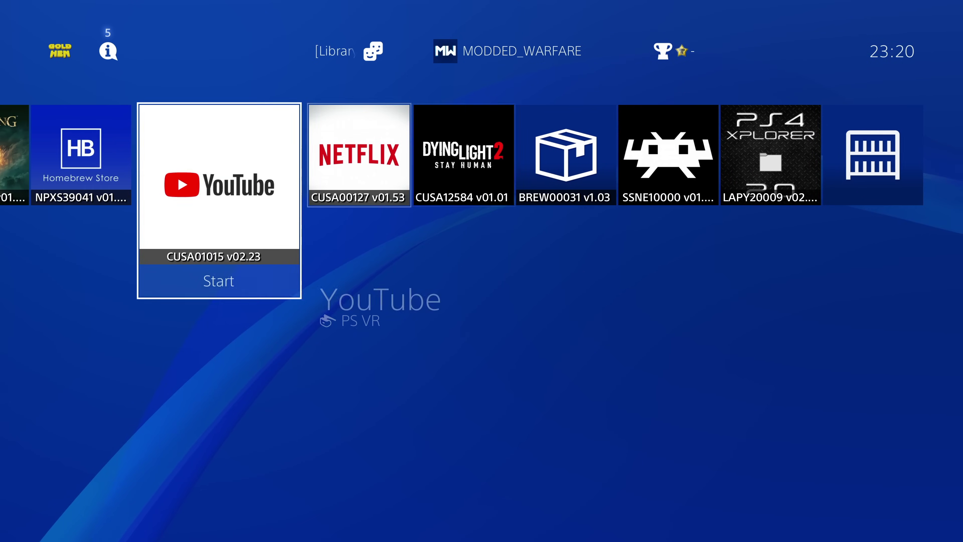
key("Right")
key("Right")
key("Right")
key("Right")
key("Right")
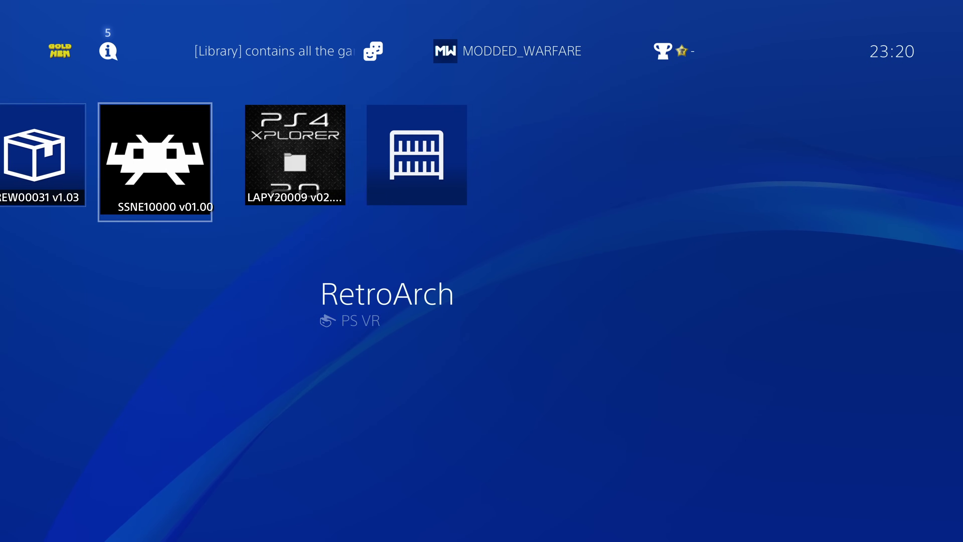
key("Left")
key("Left")
key("Left")
key("Left")
key("Left")
key("Left")
key("Left")
key("Right")
key("Right")
key("Right")
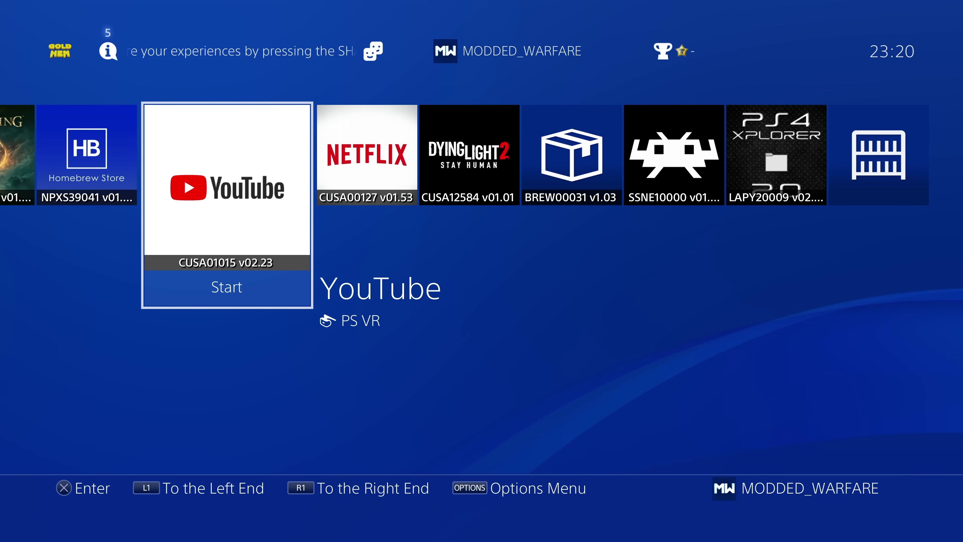
key("Right")
key("End")
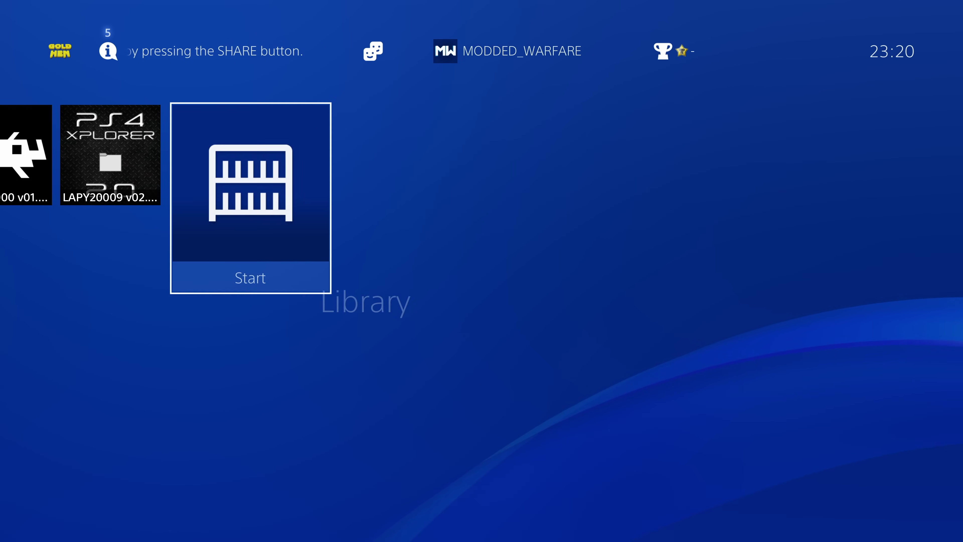
key("Left")
key("Home")
key("Right")
key("Right")
key("Right")
key("Right")
key("Right")
key("Right")
key("Right")
key("Right")
key("Right")
key("Right")
key("Left")
key("Left")
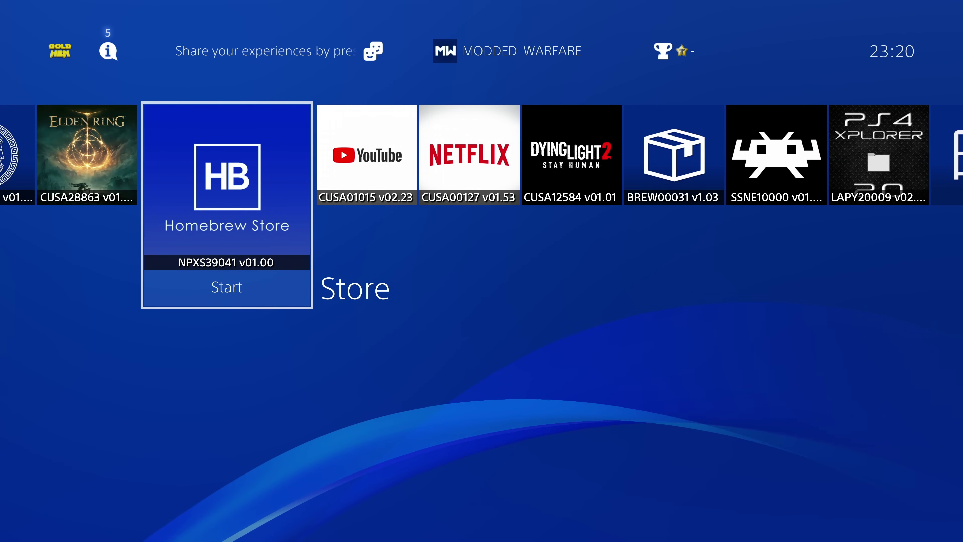
Add YouTube to a new folder and name it Homebrew
key("Right")
key("Menu")
key("Down")
key("Down")
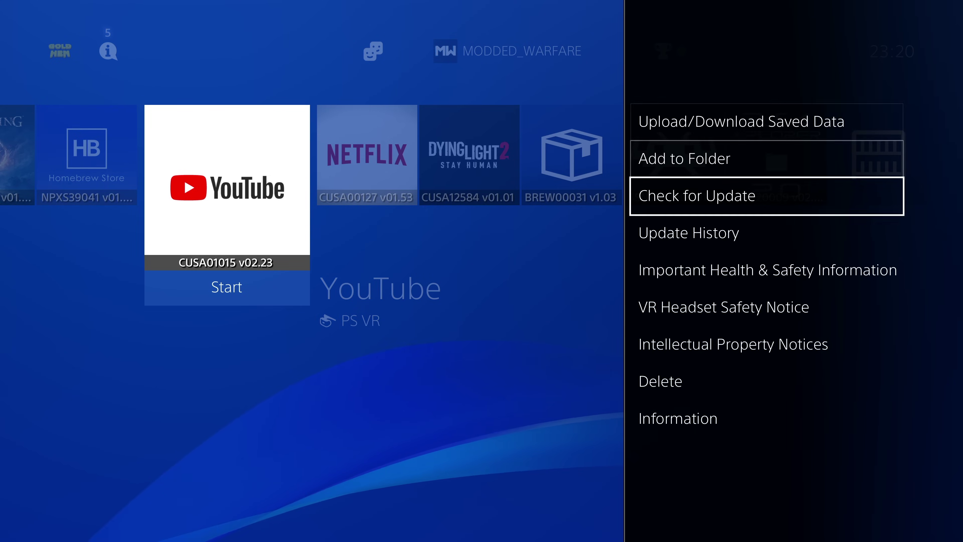
key("Up")
key("Return")
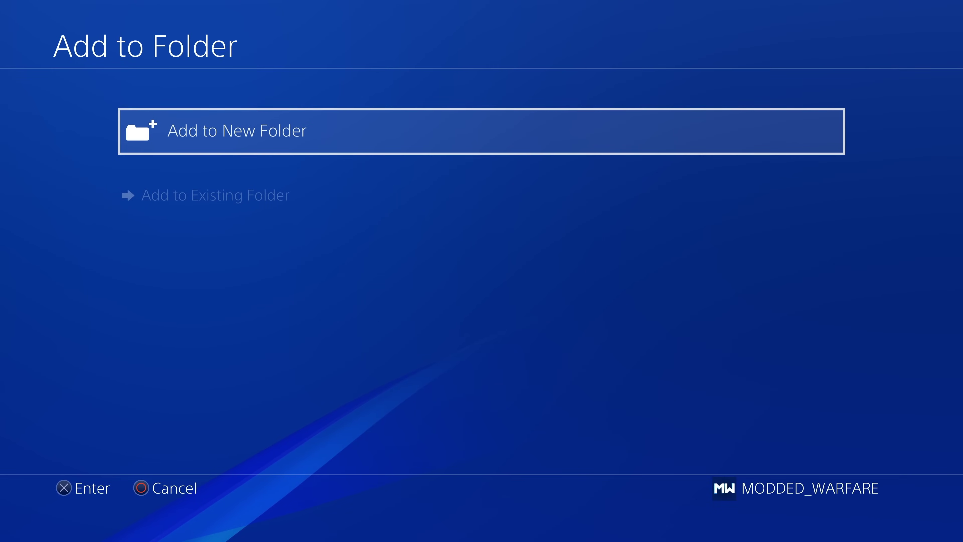
key("Return")
key("Return")
key("BackSpace")
key("BackSpace")
key("BackSpace")
key("BackSpace")
key("BackSpace")
key("BackSpace")
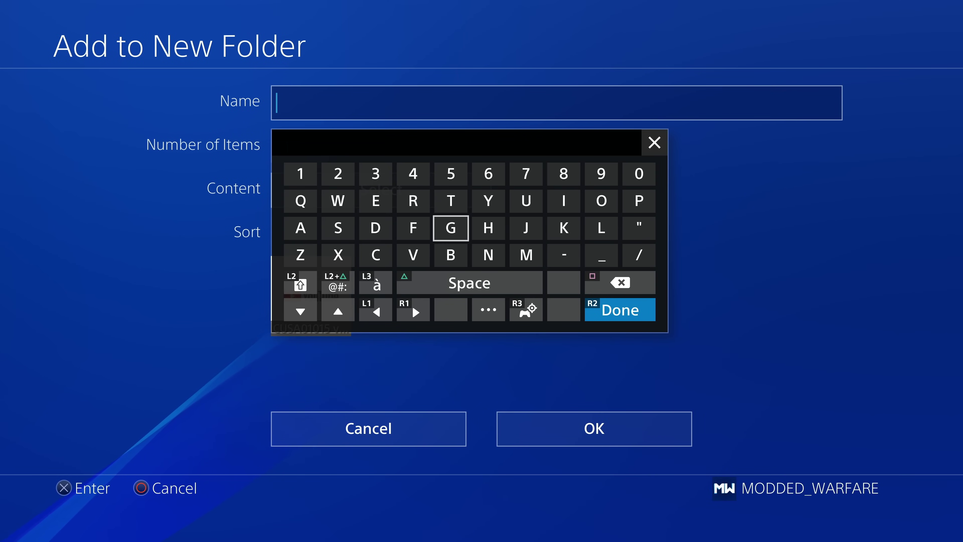
type("Homebrew")
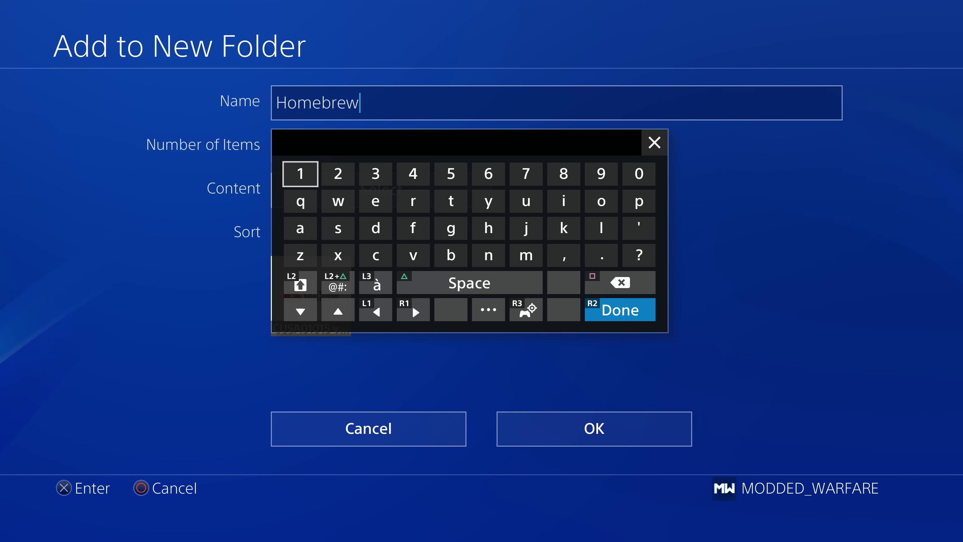
key("Return")
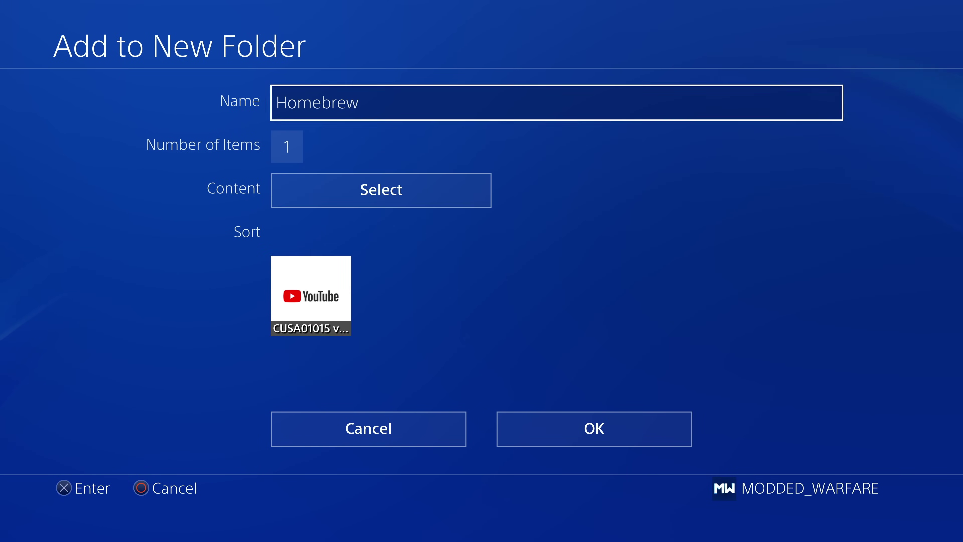
Check Itemzflow, PS4 Xplorer, IPI, OrbisFTP and the SMB client for the folder
key("Down")
key("Return")
key("Right")
key("Right")
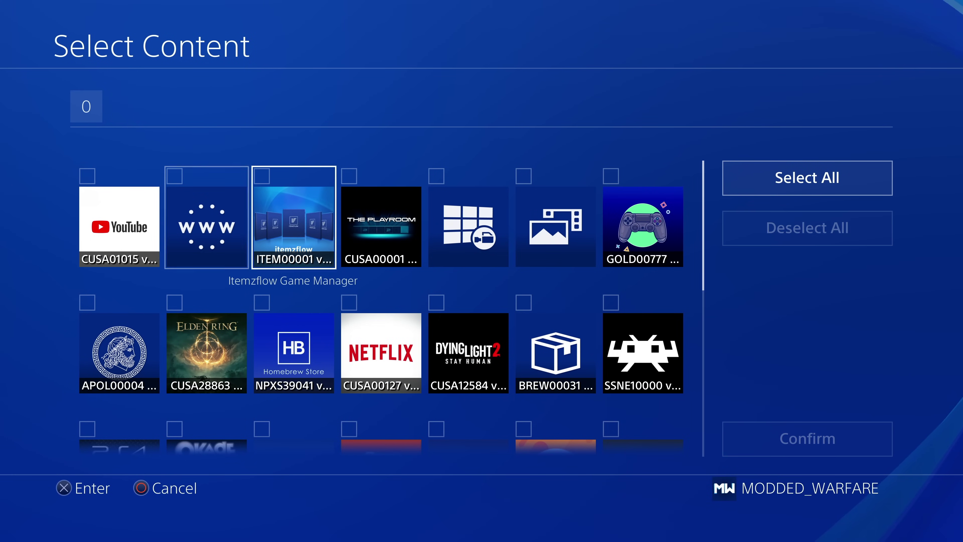
key("Return")
key("Right")
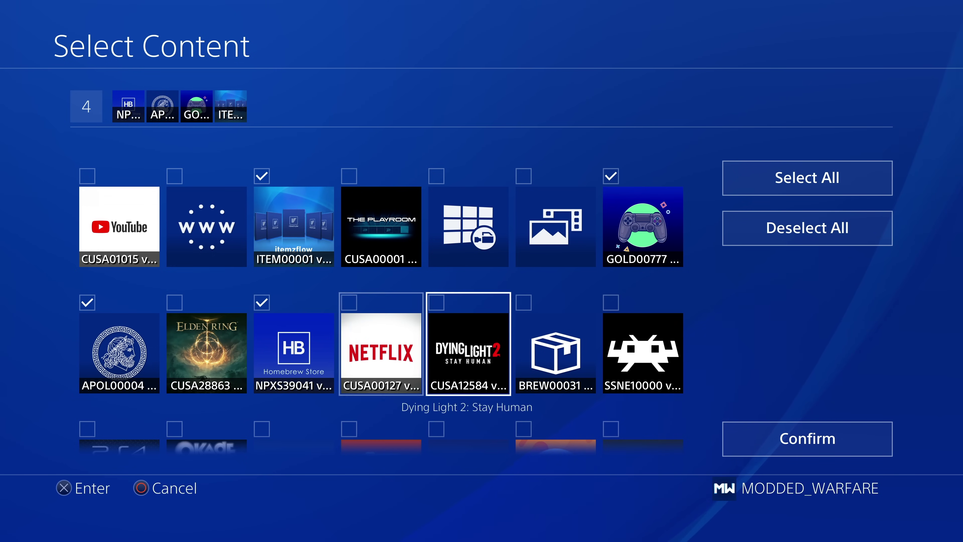
key("Down")
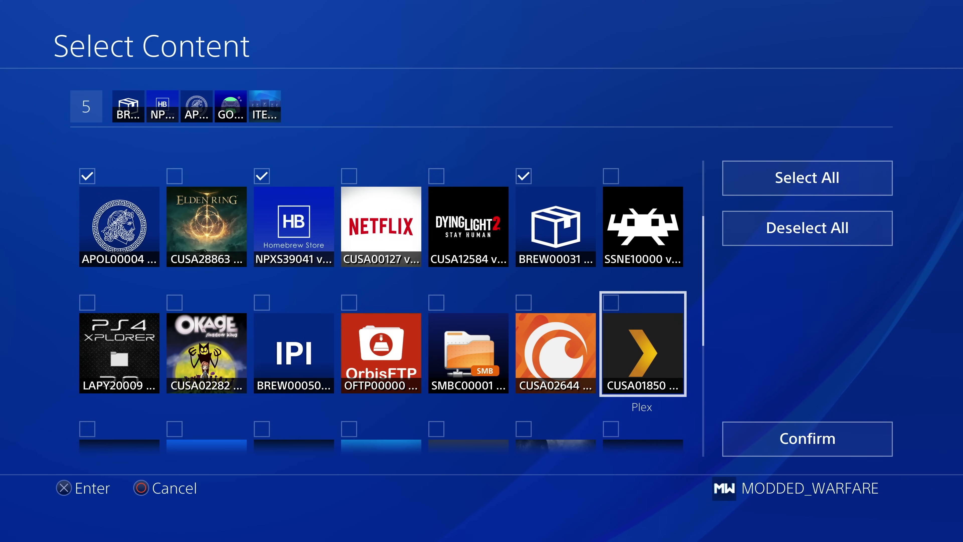
key("Left")
key("Return")
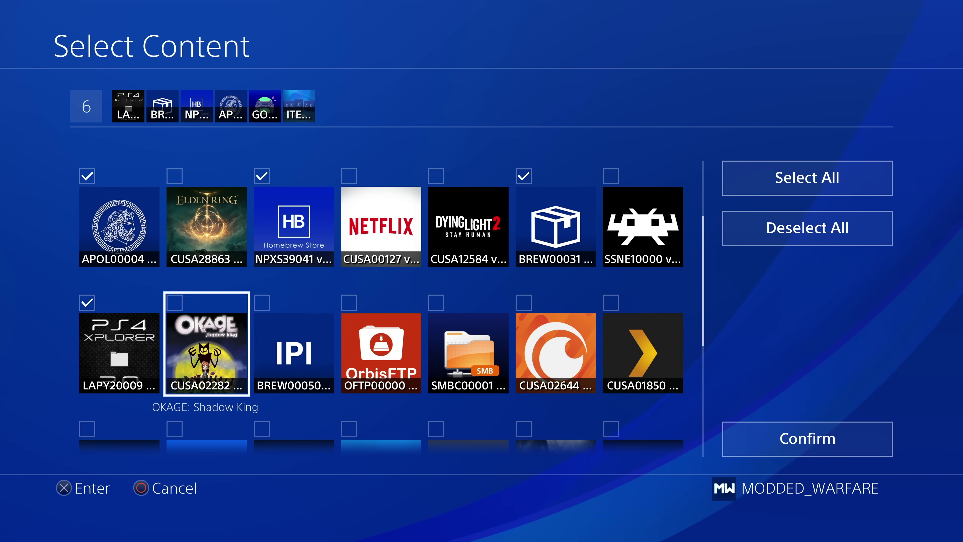
key("Return")
key("Right")
key("Right")
key("Left")
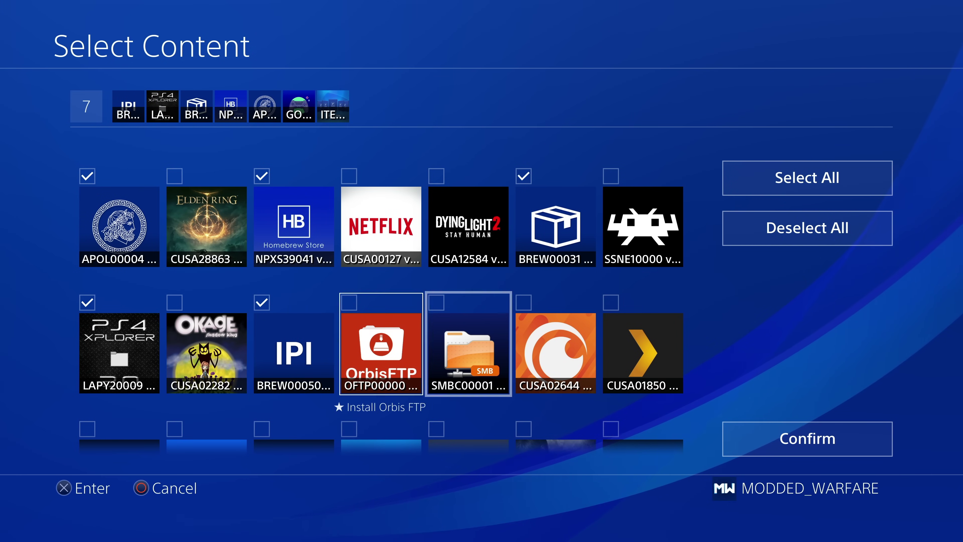
key("Right")
key("Left")
key("Return")
key("Right")
key("Return")
Review the remaining apps, confirm the nine selections and create the Homebrew folder
key("Right")
key("Return")
key("Right")
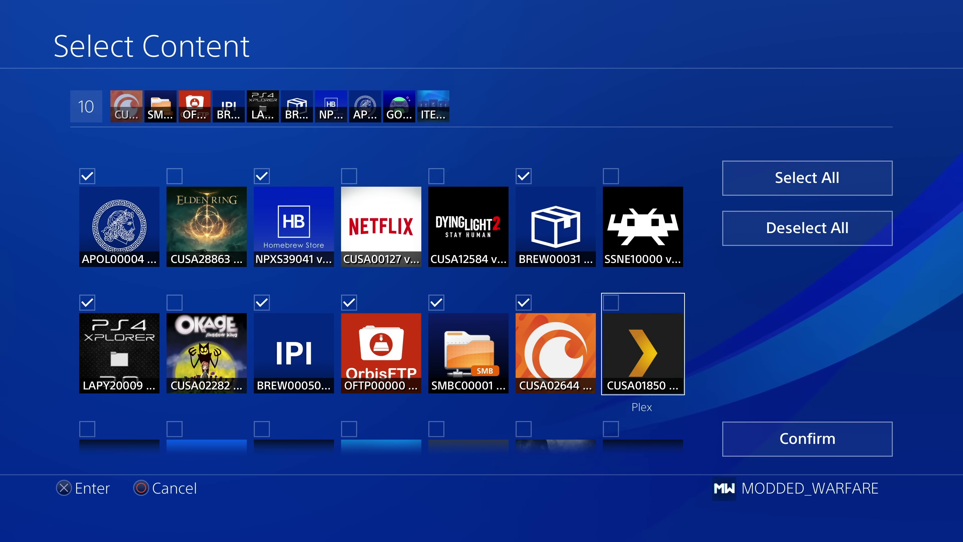
key("Left")
key("Return")
key("Left")
key("Right")
key("Right")
key("Down")
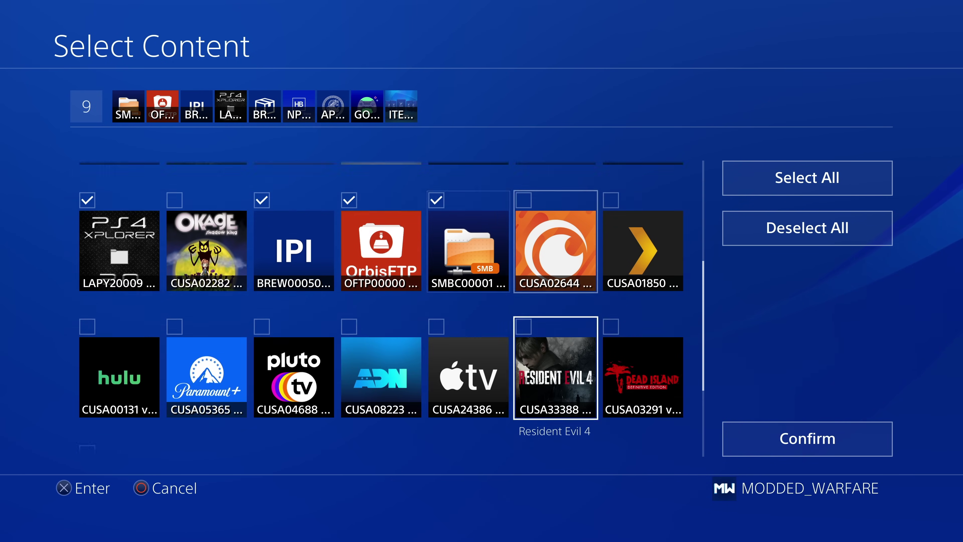
key("Left")
key("Down")
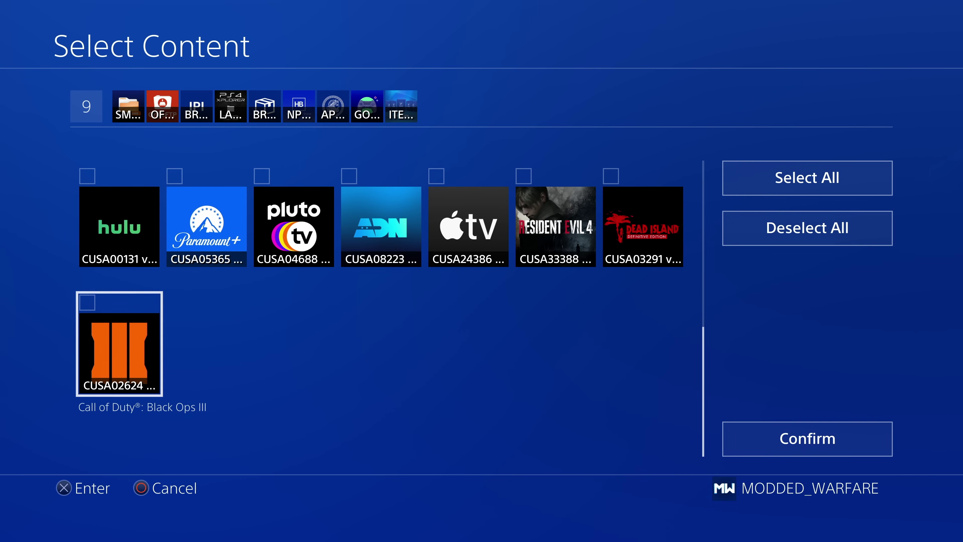
key("Up")
key("Up")
key("Right")
key("Right")
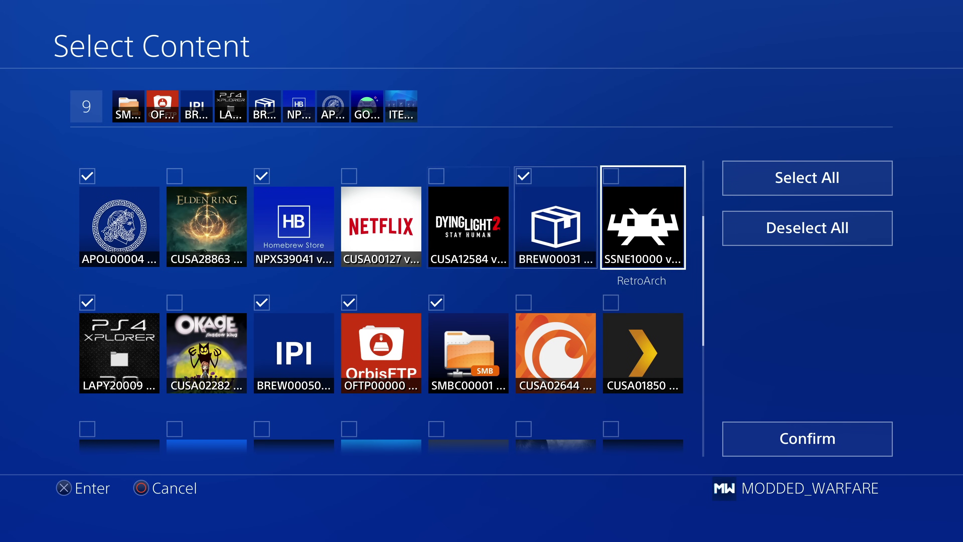
key("Right")
key("Return")
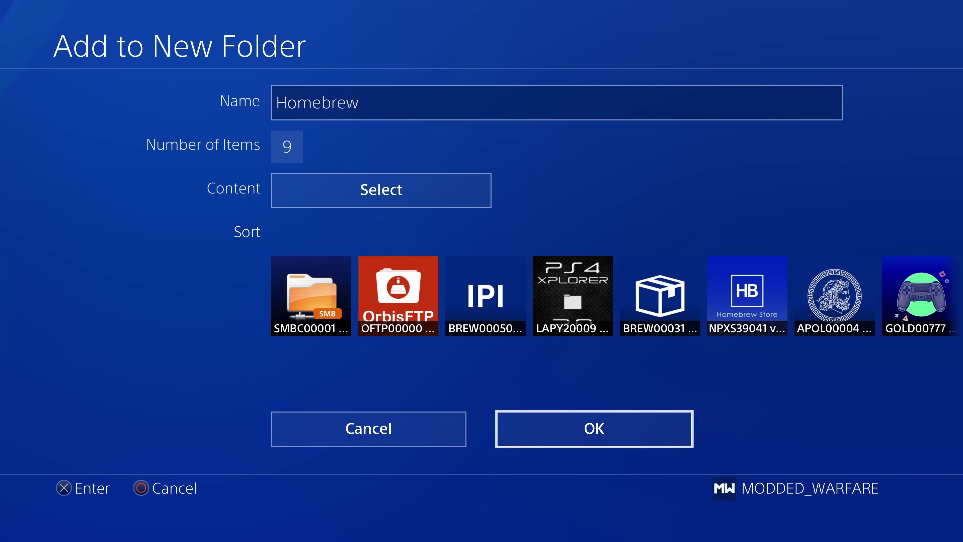
key("Return")
key("Right")
Browse the Homebrew folder's OrbisFTP, SMB client, Apollo Save Tool and Patch Installer, then return to the home row
key("Return")
key("Right")
key("Right")
key("Right")
key("Right")
key("Right")
key("Right")
key("Left")
key("Left")
key("Left")
key("Left")
key("Left")
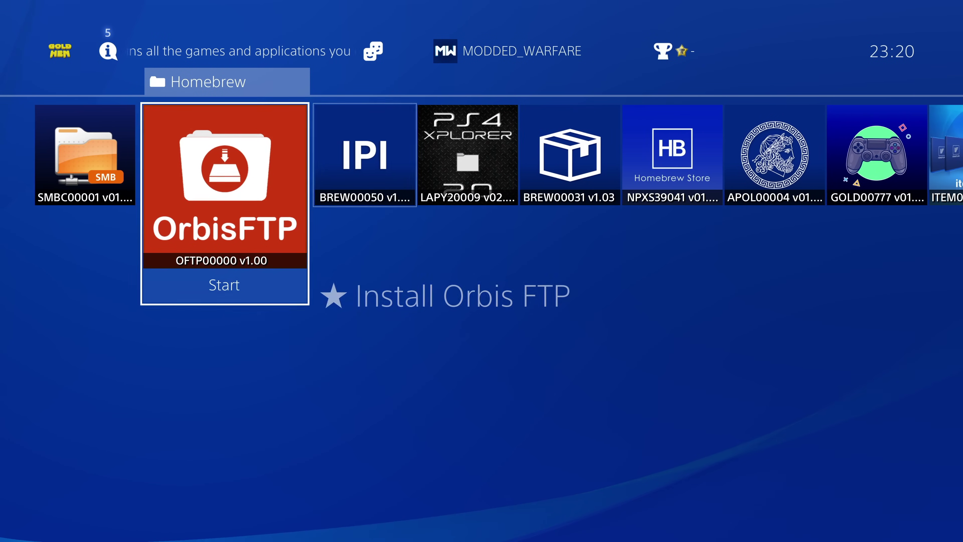
key("Left")
key("Right")
key("Right")
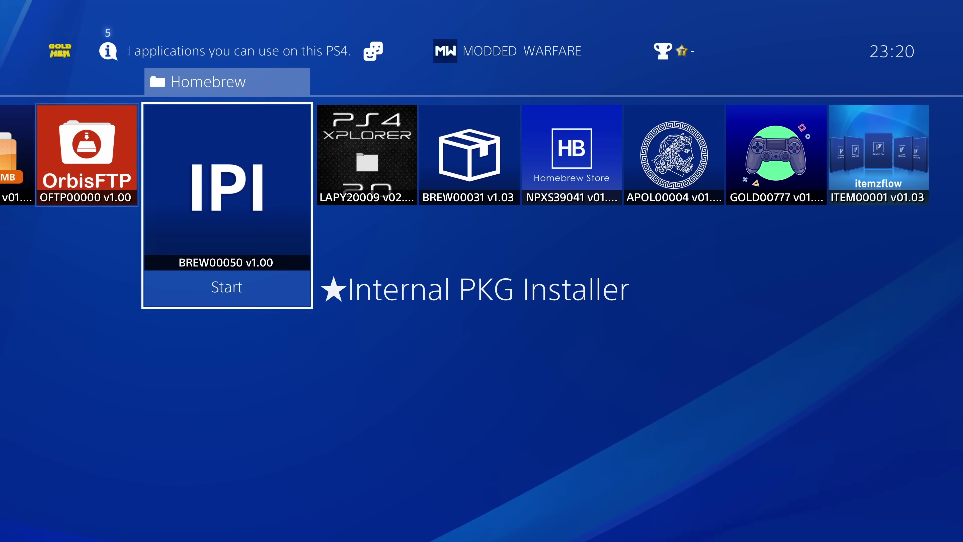
key("Left")
key("Left")
key("Right")
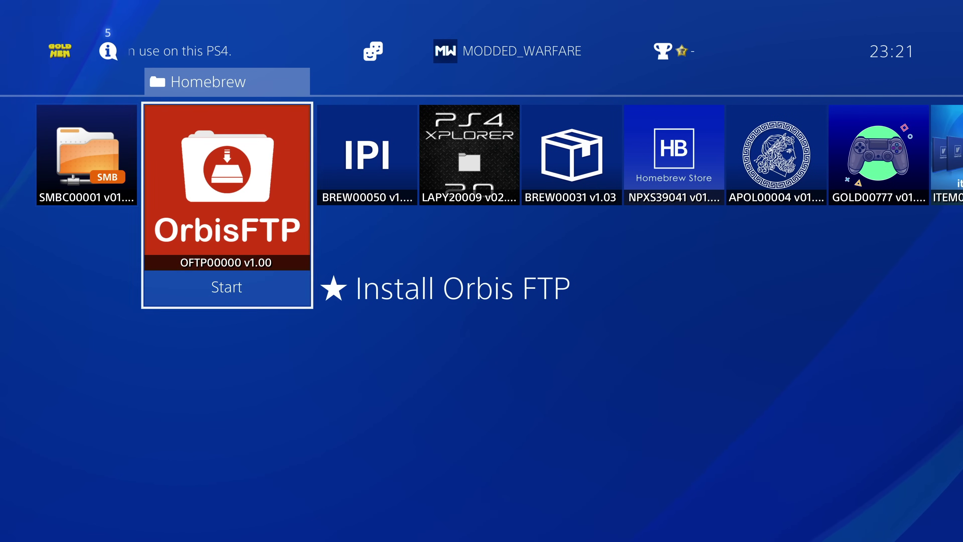
key("Left")
key("Escape")
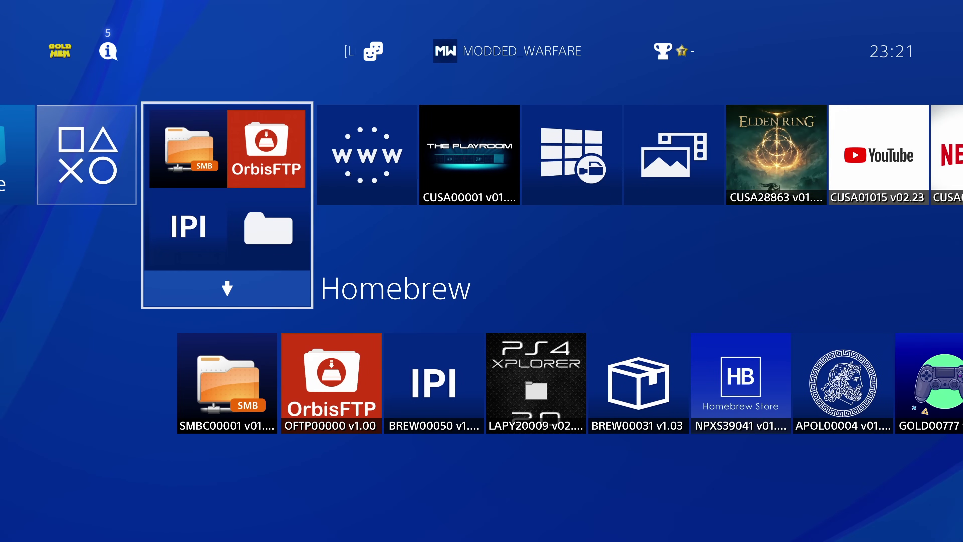
key("Return")
key("Right")
key("Right")
key("Right")
key("Right")
key("Escape")
key("Right")
key("Right")
key("Right")
key("Right")
key("Right")
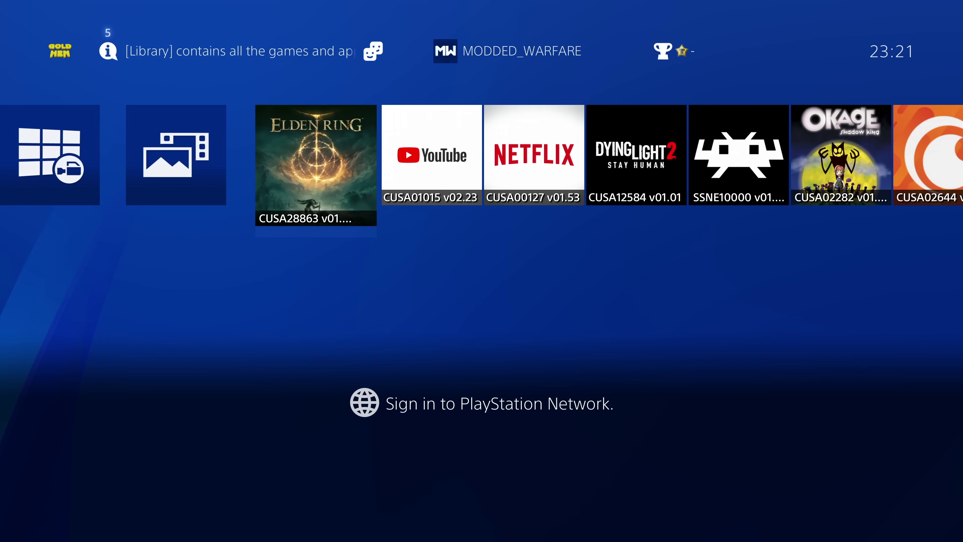
From ELDEN RING's options, start a new folder named Media and begin choosing apps
key("Menu")
key("Down")
key("Return")
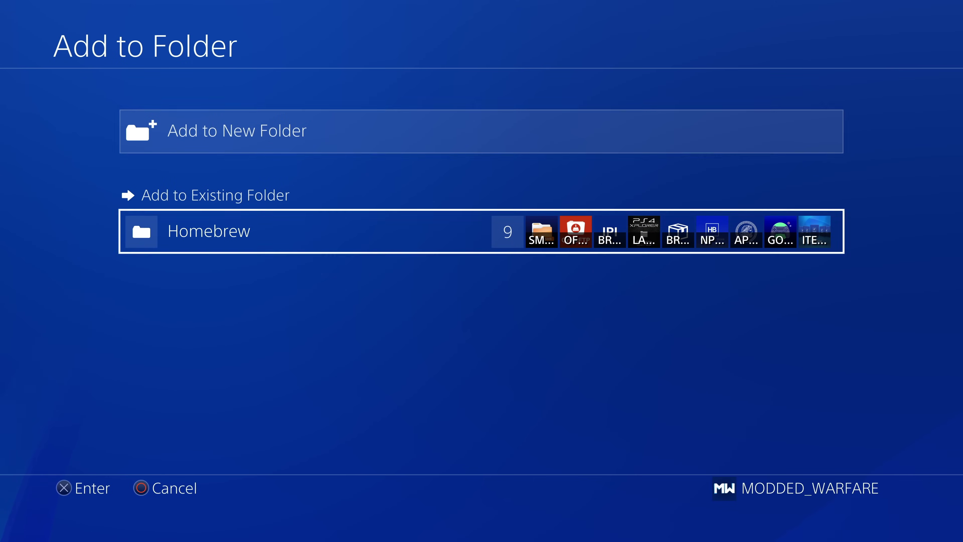
key("Return")
key("Return")
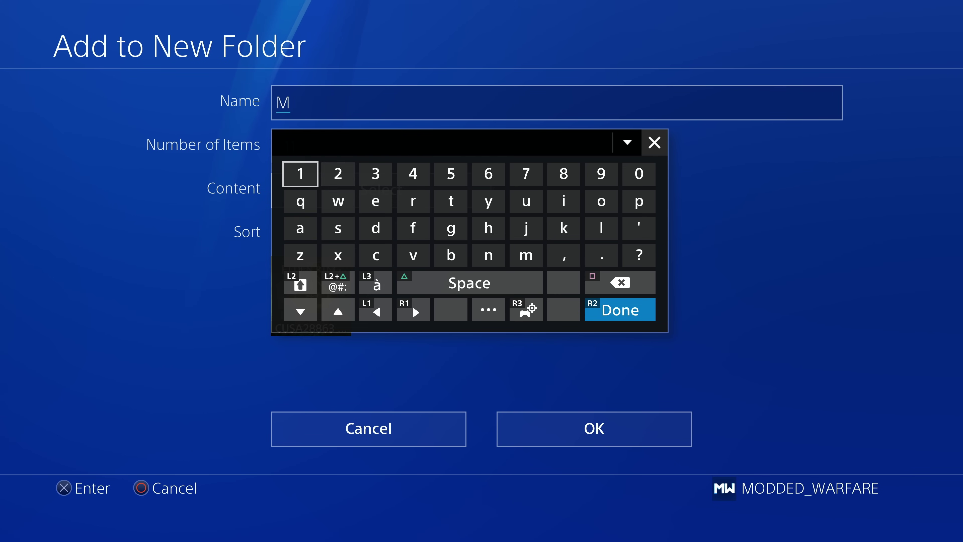
key("Escape")
key("Down")
key("Return")
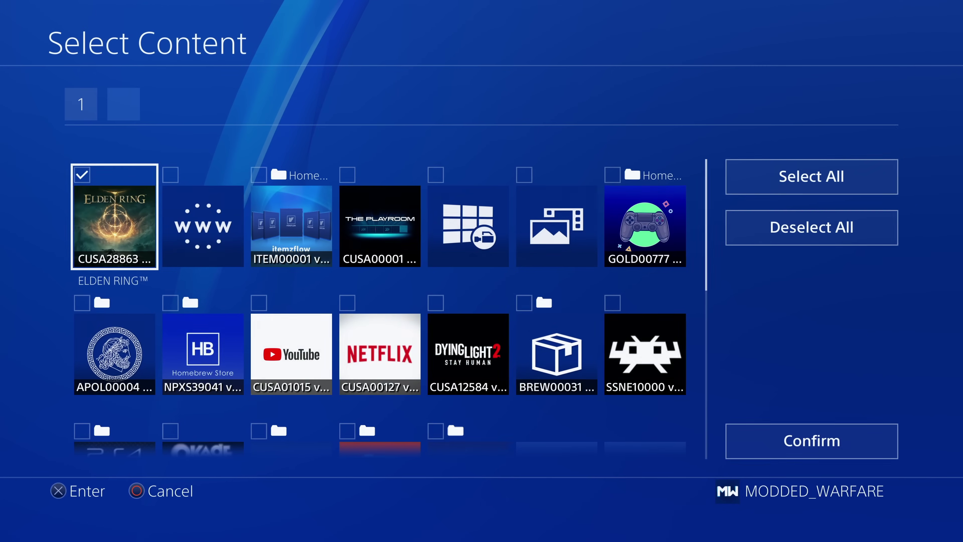
Deselect ELDEN RING and tick YouTube, Crunchyroll and Hulu for the Media folder
key("Return")
key("Right")
key("Right")
key("Right")
key("Right")
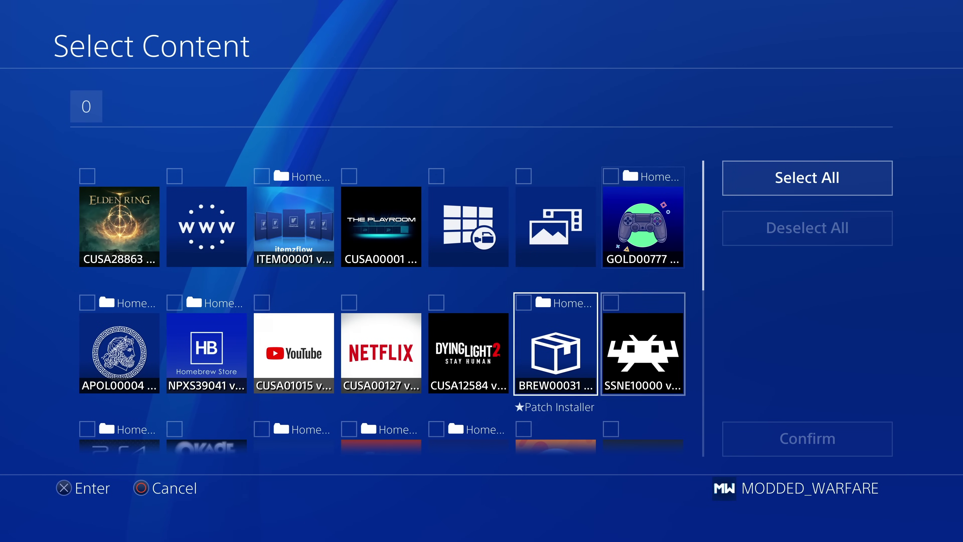
key("Return")
key("Right")
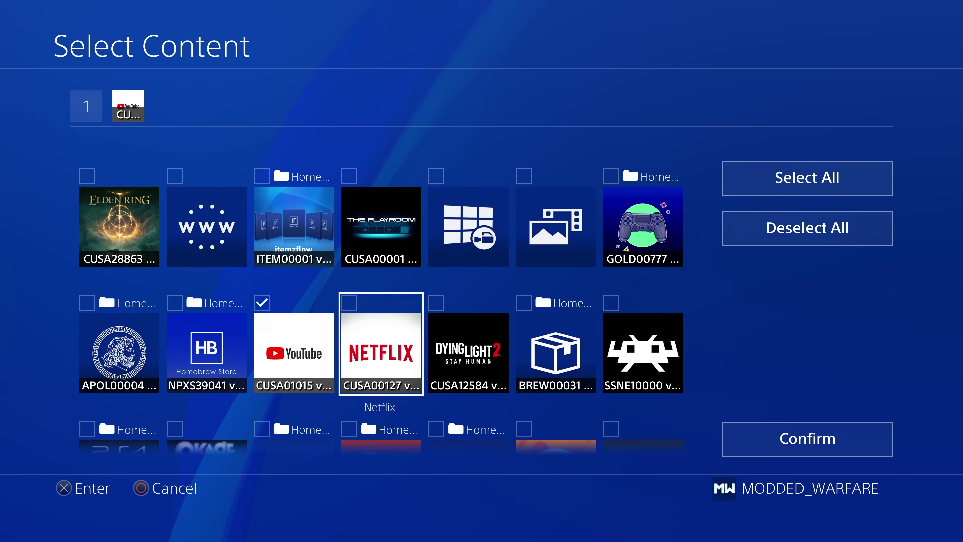
key("Down")
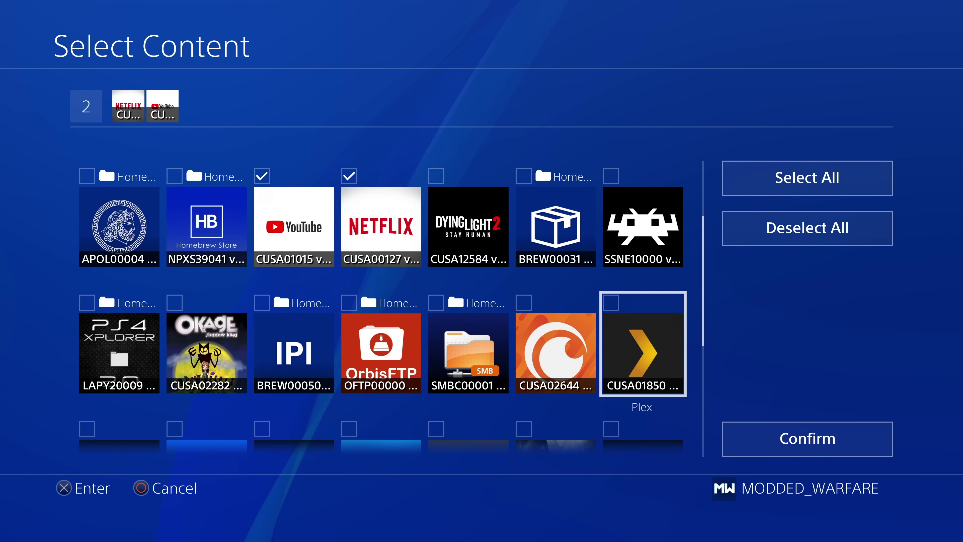
key("Return")
key("Left")
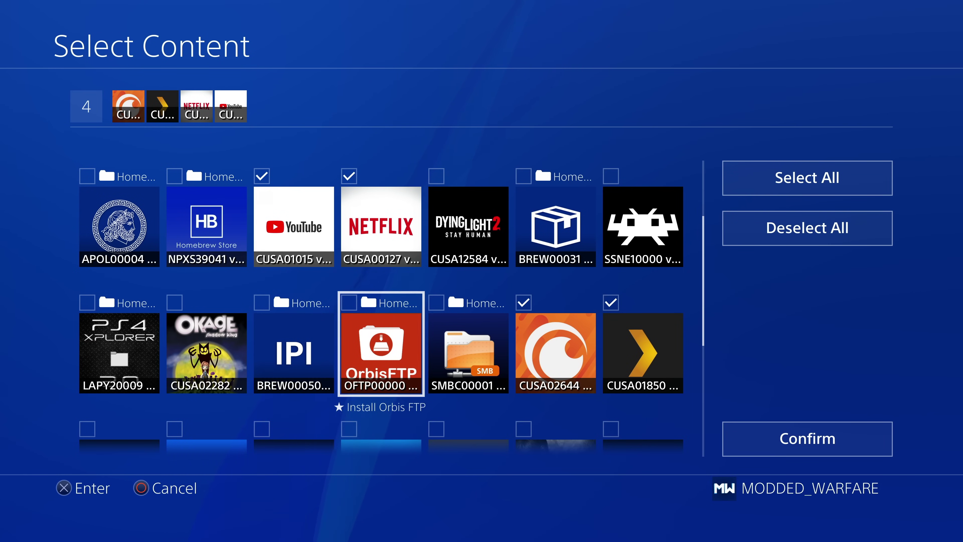
key("Left")
key("Down")
key("Return")
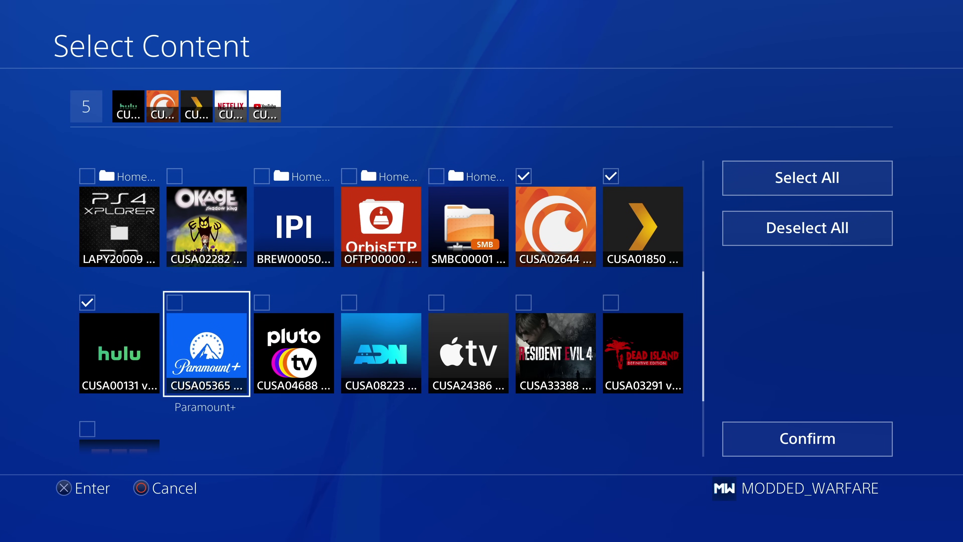
Tick Pluto TV, ADN and Apple TV, then confirm the nine apps and create Media
key("Right")
key("Return")
key("Right")
key("Return")
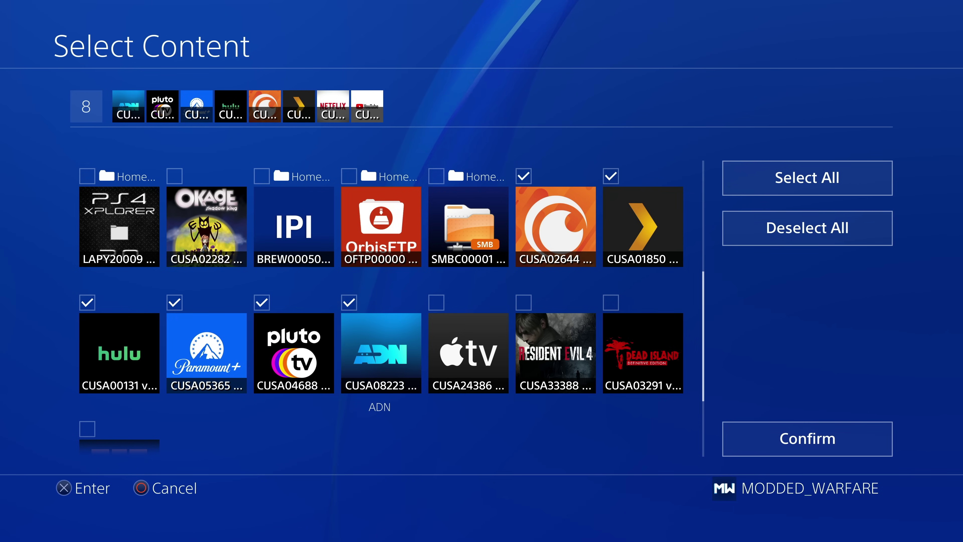
key("Return")
key("Right")
key("Down")
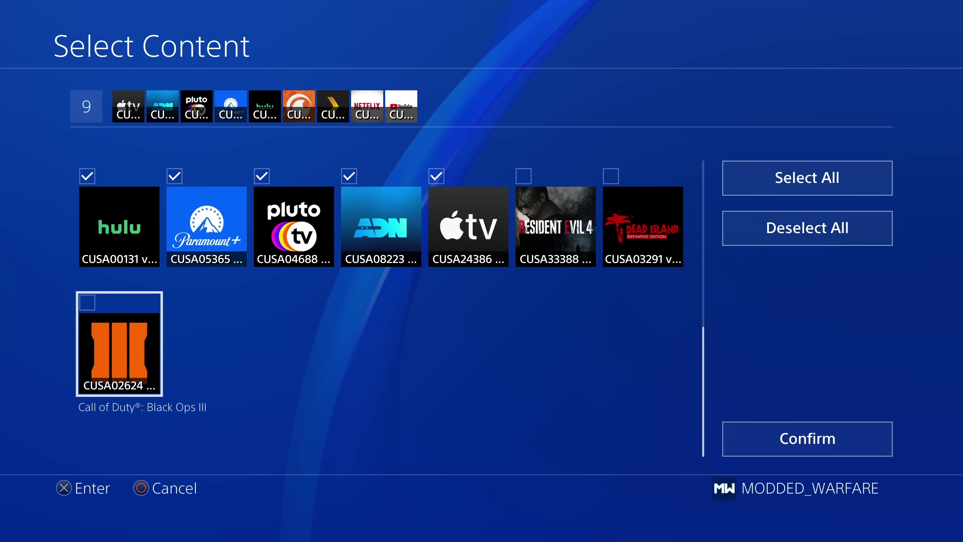
key("Right")
key("Right")
key("Return")
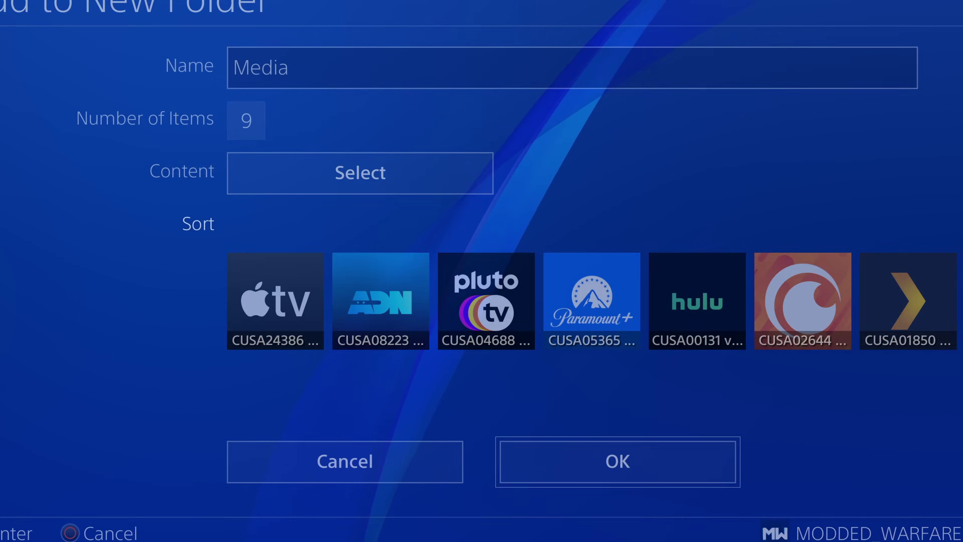
key("Return")
Look through the Media folder's apps, then exit to the Homebrew folder on the home row
key("Down")
key("Right")
key("Right")
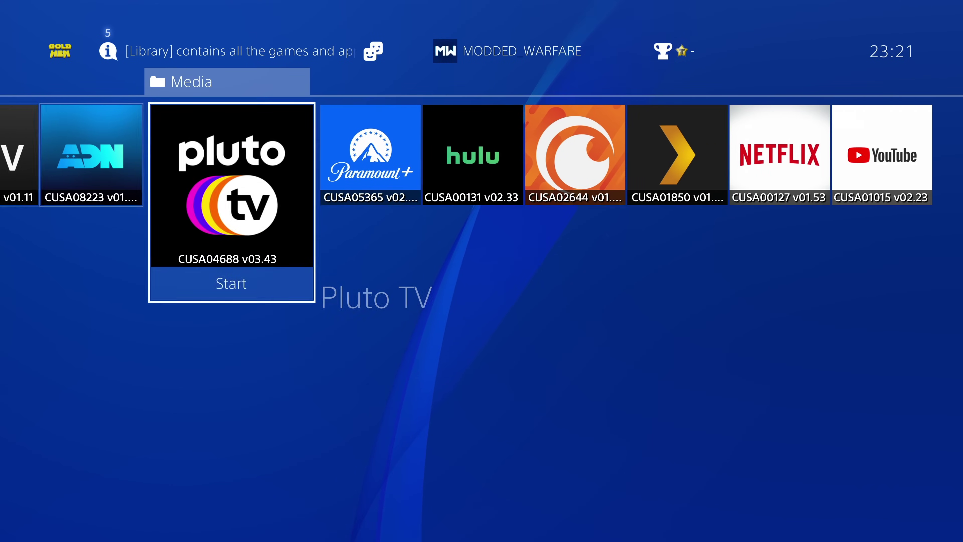
key("Right")
key("Right")
key("Right")
key("Right")
key("Left")
key("Left")
key("Left")
key("Left")
key("Left")
key("Left")
key("Up")
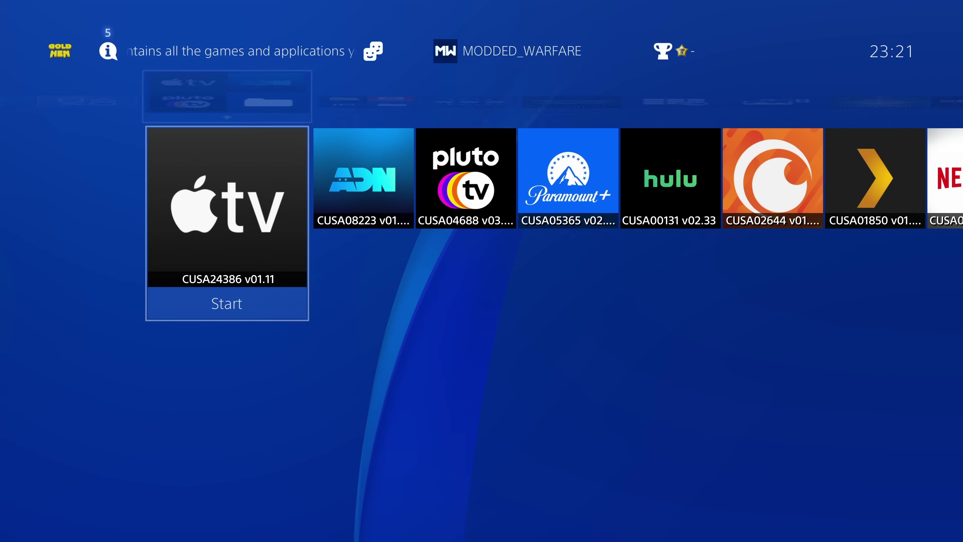
key("Escape")
key("Right")
key("Menu")
key("Escape")
key("Right")
key("Right")
key("Right")
key("Right")
key("Right")
key("Right")
From Dying Light 2's options, add it to a new folder named Backups
key("Menu")
key("Down")
key("Down")
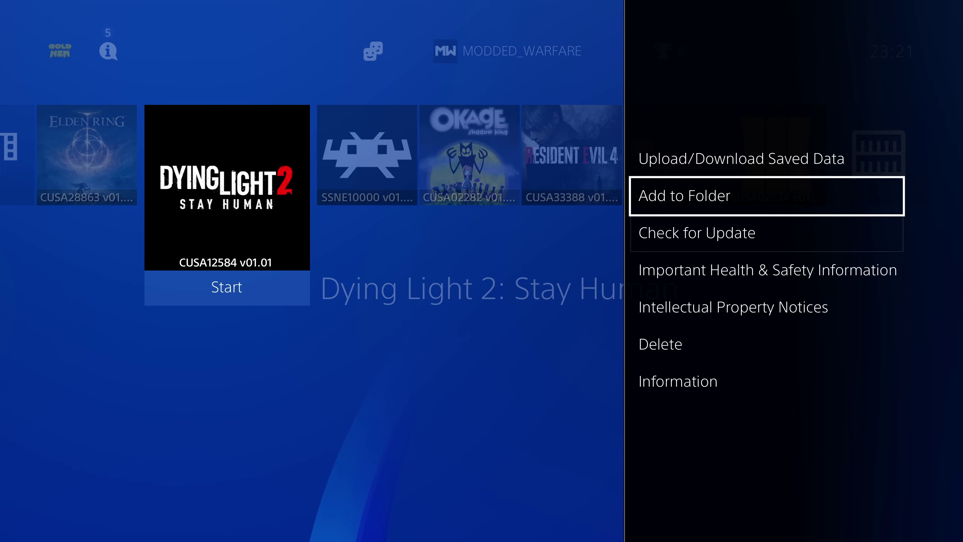
key("Return")
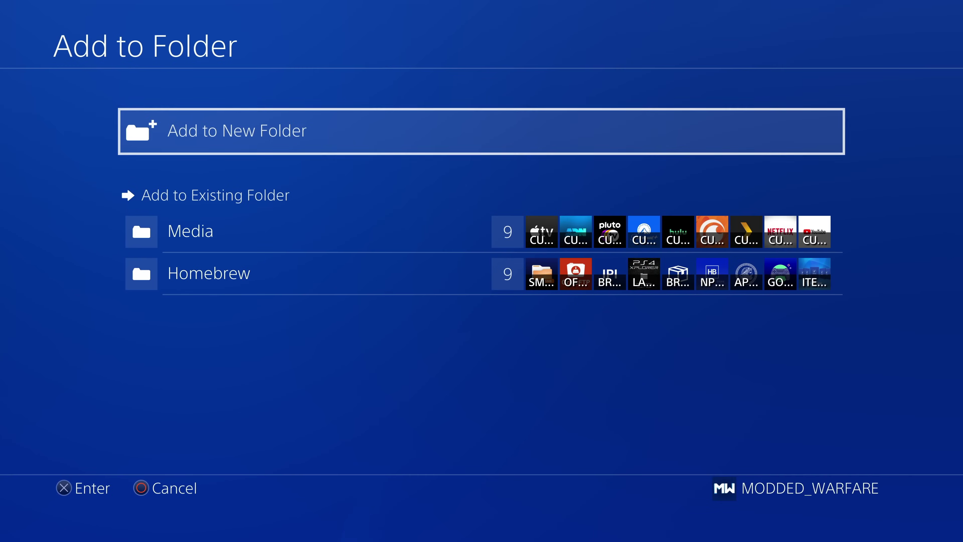
key("Return")
key("Return")
type("Backups")
key("Return")
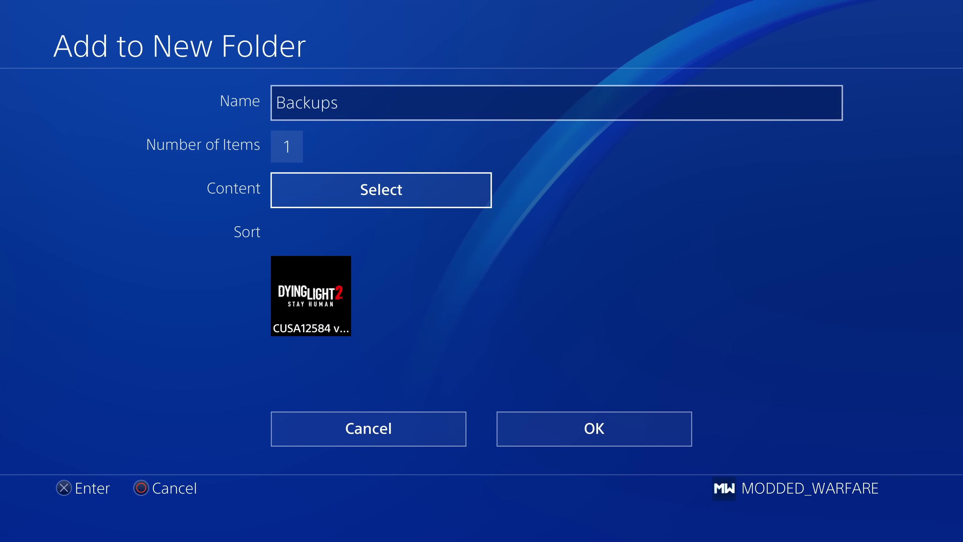
key("Return")
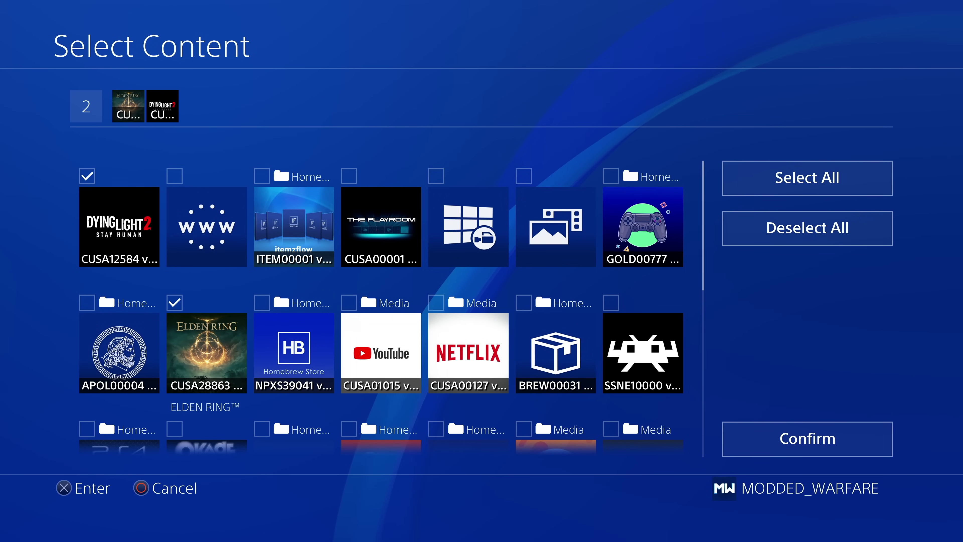
Tick Resident Evil 4 and Black Ops III among the games for Backups
key("Right")
key("Down")
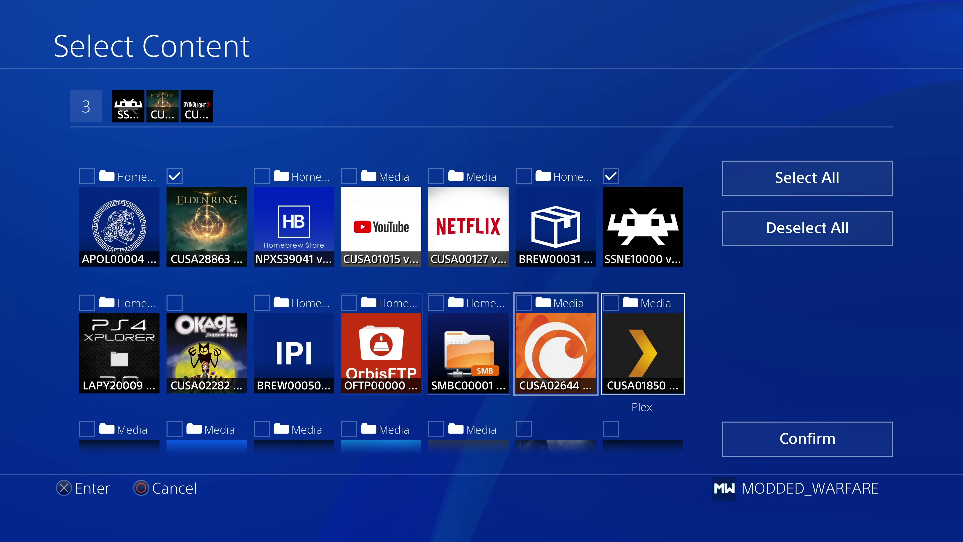
key("Down")
key("Left")
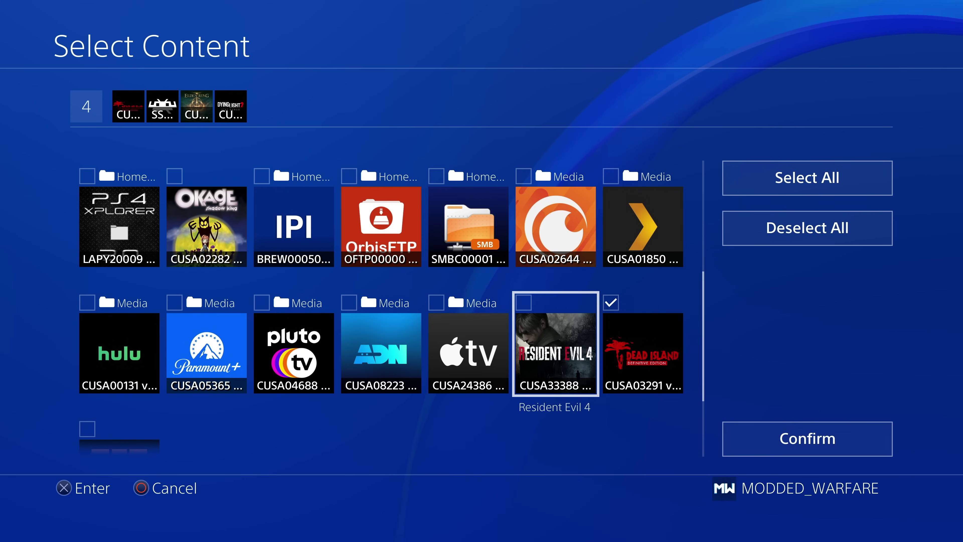
key("Return")
key("Down")
key("Up")
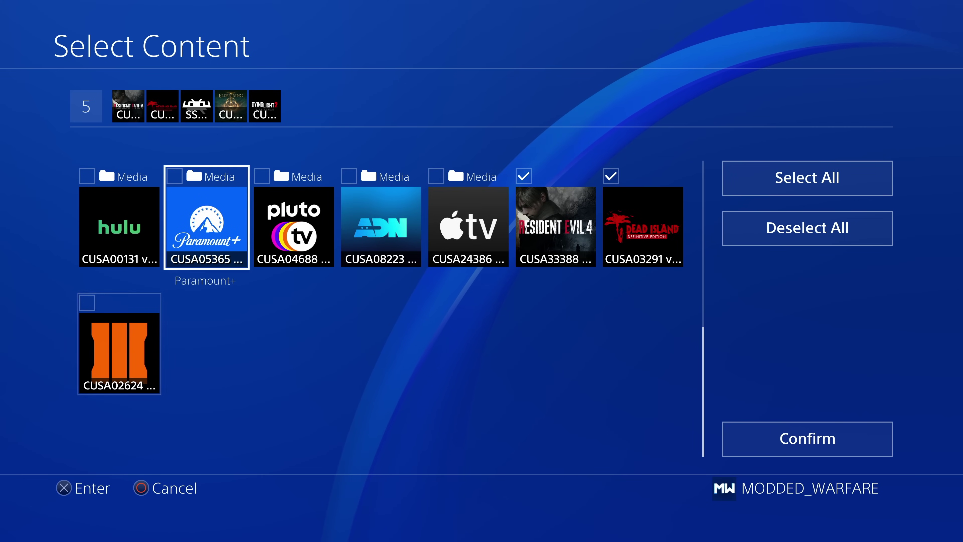
key("Down")
key("Return")
Confirm the six chosen games and create the Backups folder
key("Up")
key("Right")
key("Right")
key("Right")
key("Right")
key("Right")
key("Right")
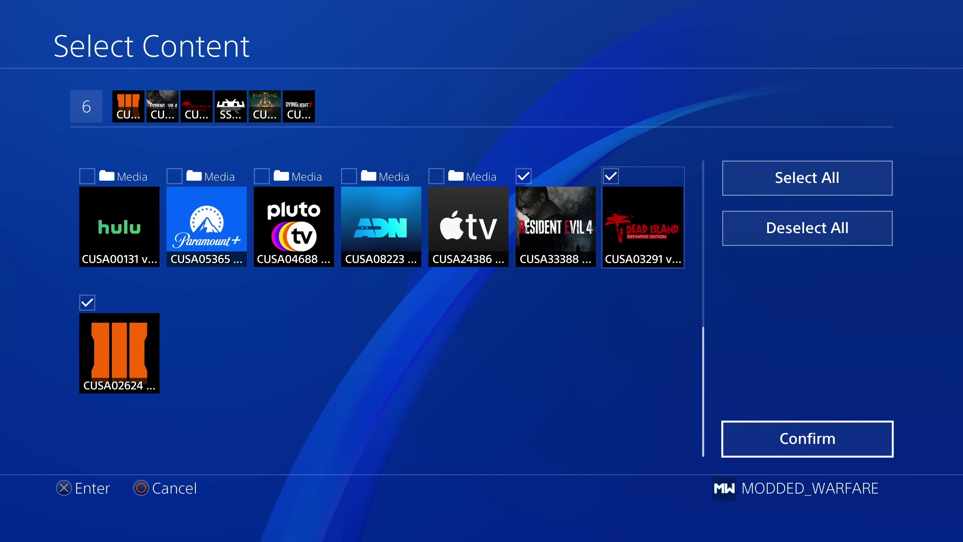
key("Return")
key("Down")
key("Return")
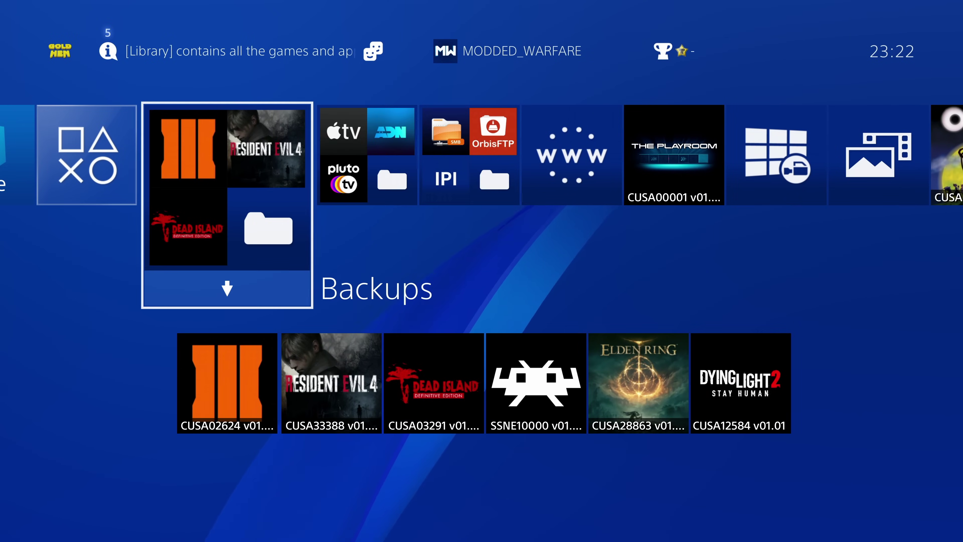
Open the Backups folder and look through its games, including Black Ops III
key("Return")
key("Right")
key("Right")
key("Right")
key("Left")
key("Left")
key("Left")
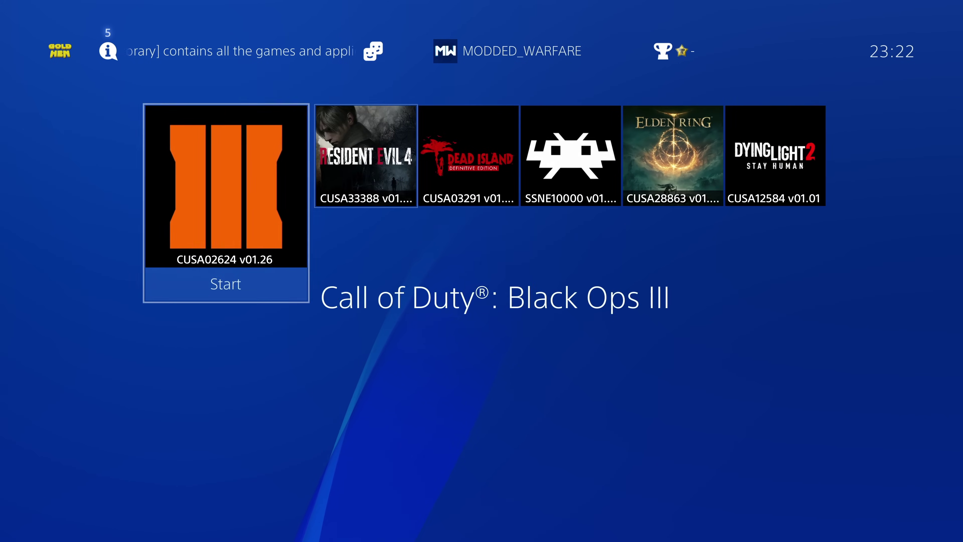
key("Escape")
Check the Media folder's apps and the Homebrew folder's apps, then return to Backups
key("Right")
key("Return")
key("Right")
key("Right")
key("Right")
key("Right")
key("Right")
key("Right")
key("Right")
key("Right")
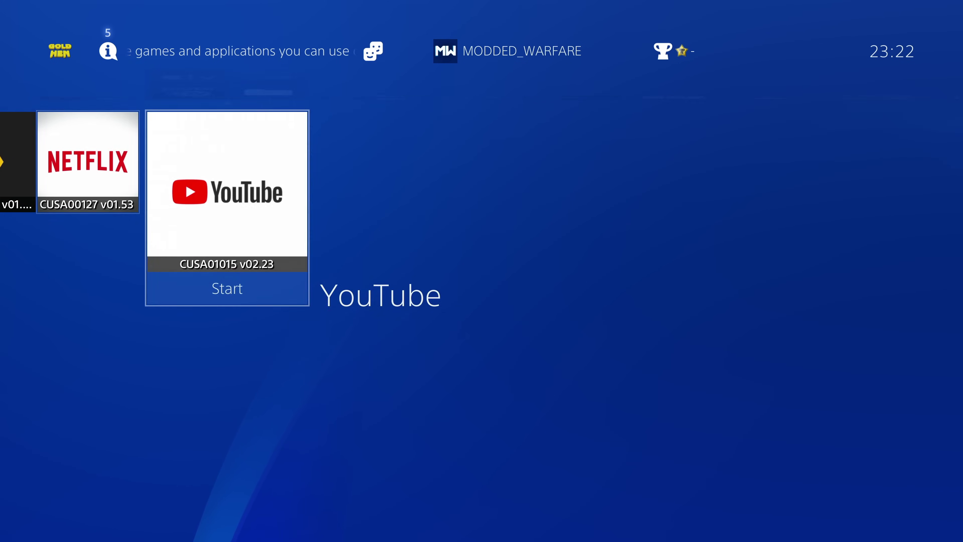
key("Escape")
key("Right")
key("Return")
key("Right")
key("Right")
key("Right")
key("Right")
key("Left")
key("Left")
key("Left")
key("Left")
key("Escape")
key("Left")
key("Left")
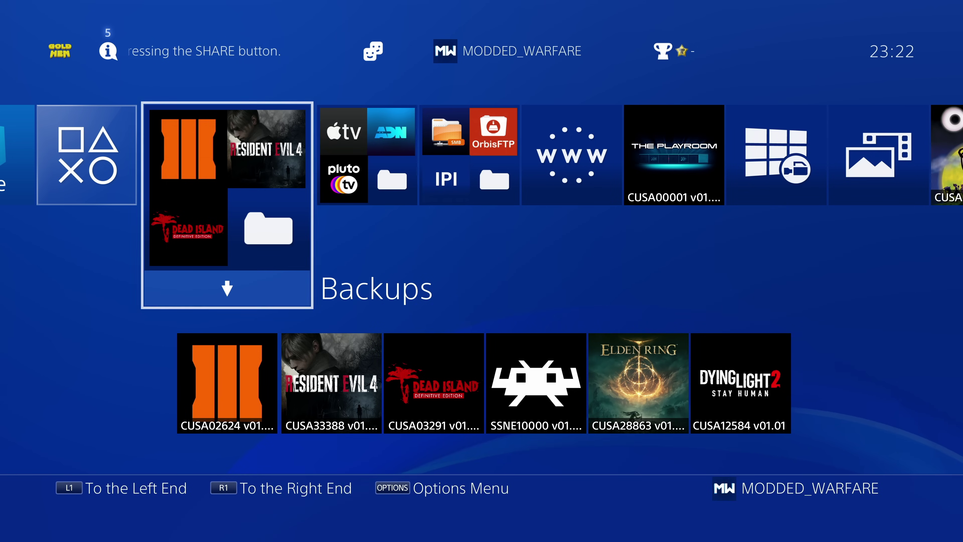
View the extended storage's Applications list in Settings > Storage: no apps, 198.0 GB free
key("Up")
key("Left")
key("Return")
key("Down")
key("Down")
key("Down")
key("Down")
key("Down")
key("Down")
key("Down")
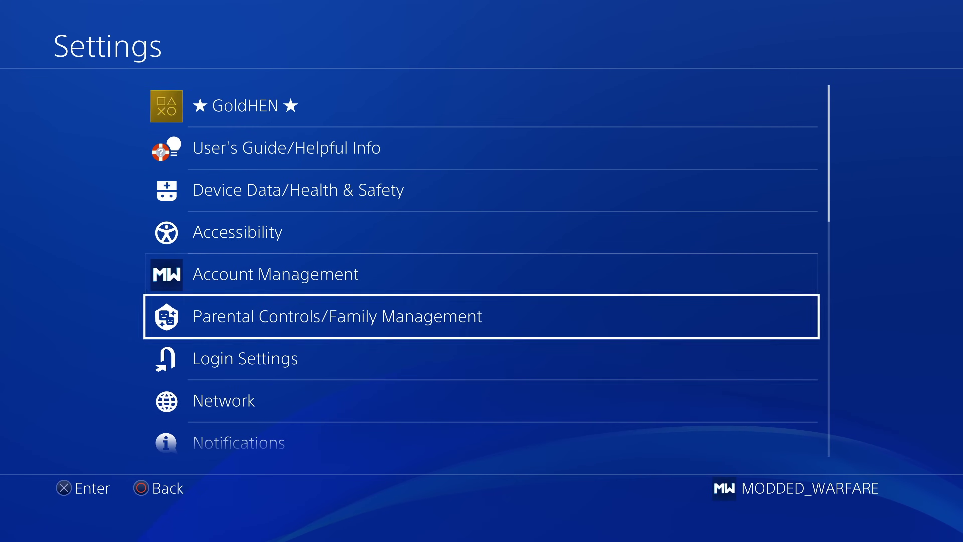
key("Up")
key("Return")
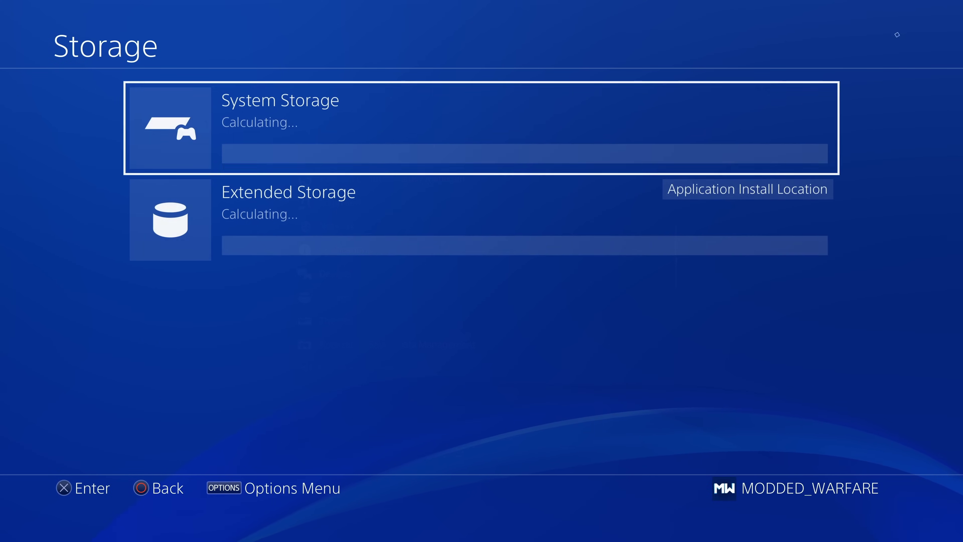
key("Down")
key("Return")
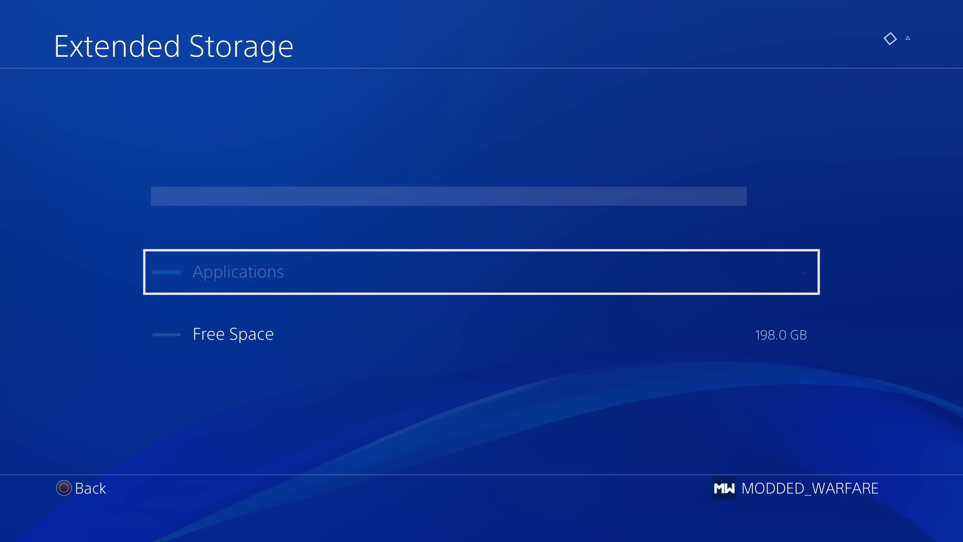
key("Return")
Back out of Storage settings to the home screen, triggering the improper-disconnect warning
key("Escape")
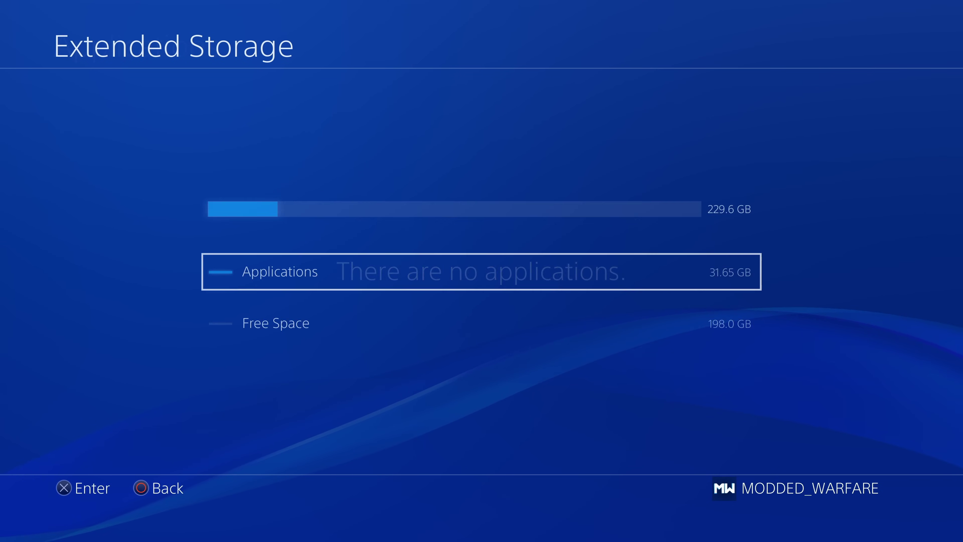
key("Escape")
key("Escape")
key("Escape")
key("Right")
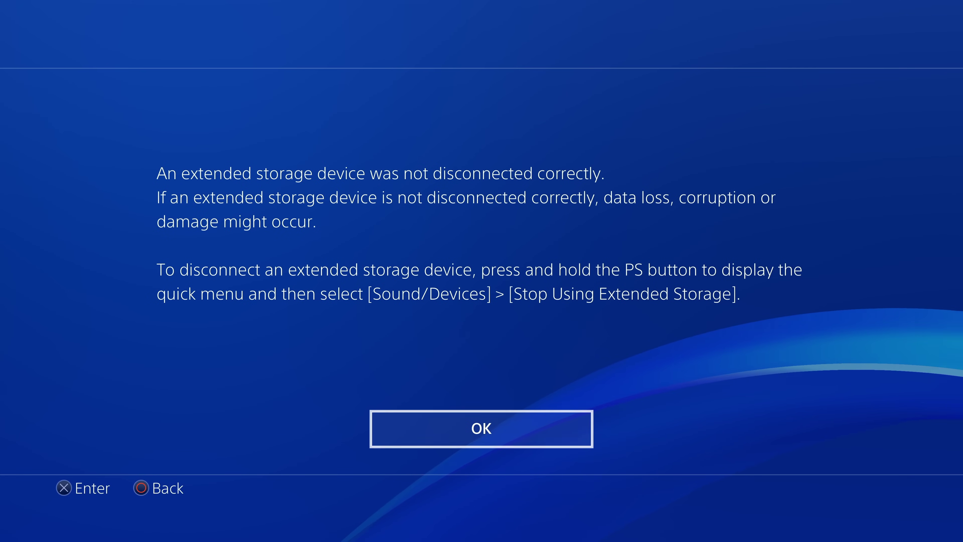
Dismiss the disconnect warning, open Settings and agree to repair the extended storage
key("Return")
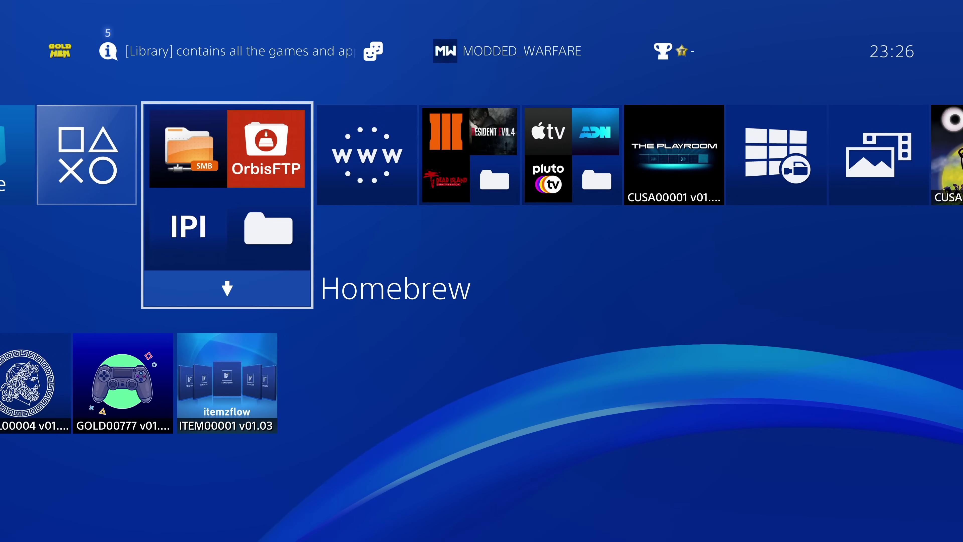
key("Right")
key("Left")
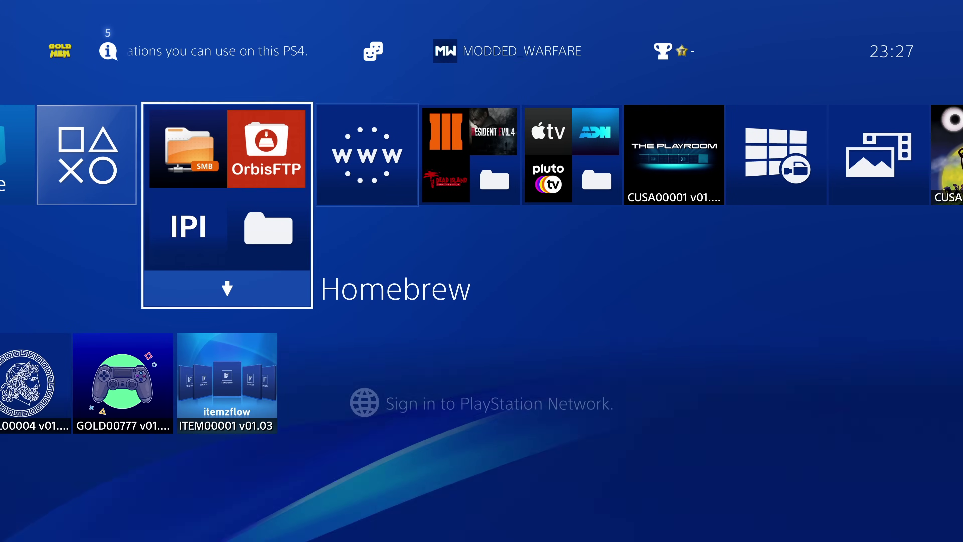
key("Up")
key("Right")
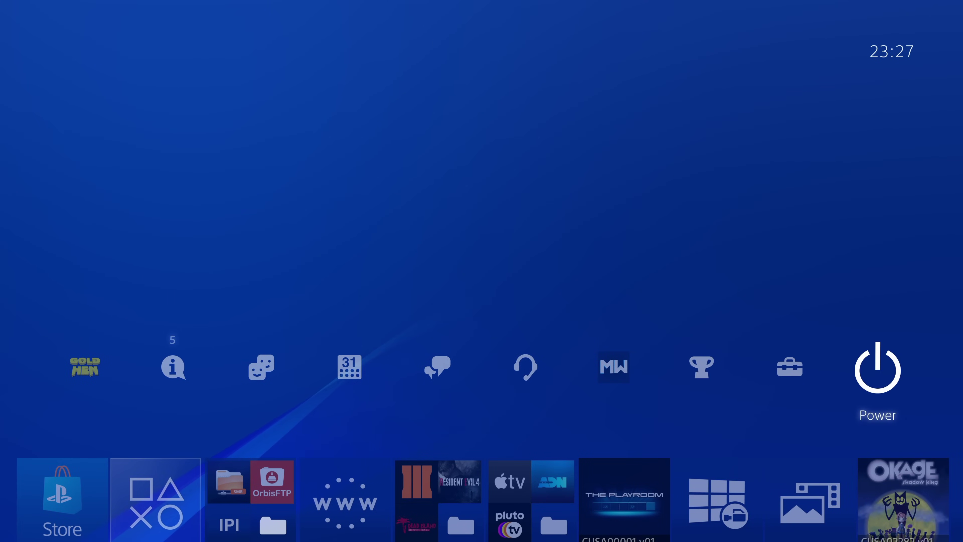
key("Left")
key("Return")
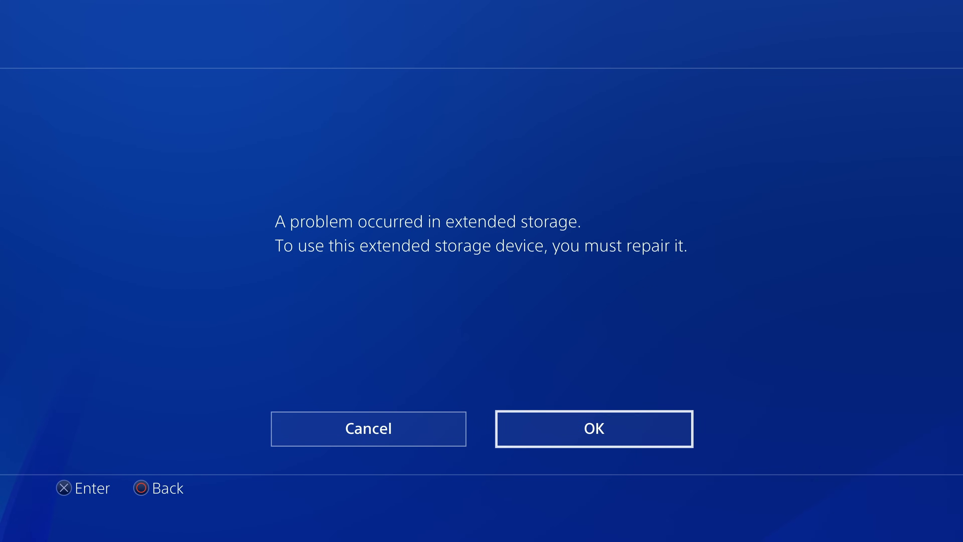
key("Return")
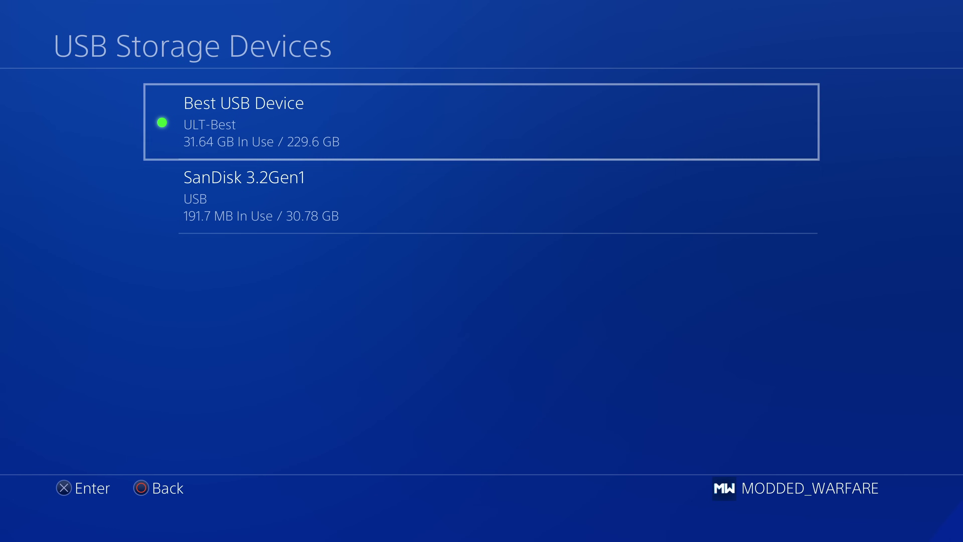
Return to the home row and find the restored Bloodborne and PS4 FTP Client
key("Escape")
key("Escape")
key("Escape")
key("Down")
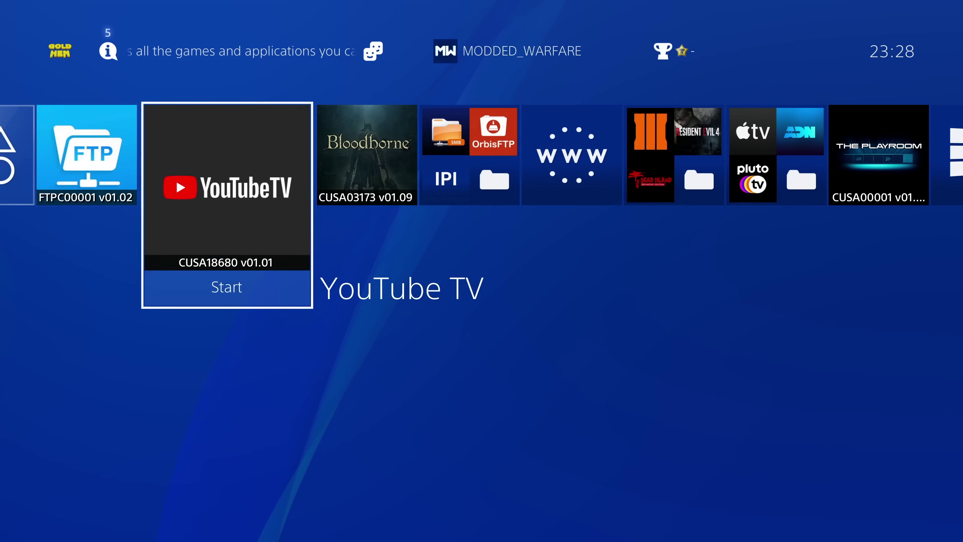
key("Right")
key("Left")
key("Left")
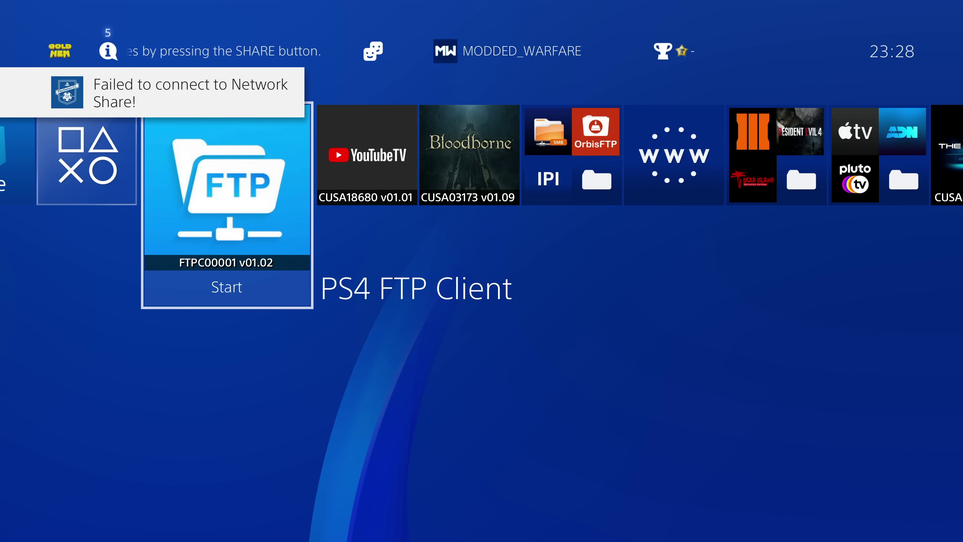
In the quick menu's sound and device settings, check the stop-using-extended-storage option, then close it
key("super")
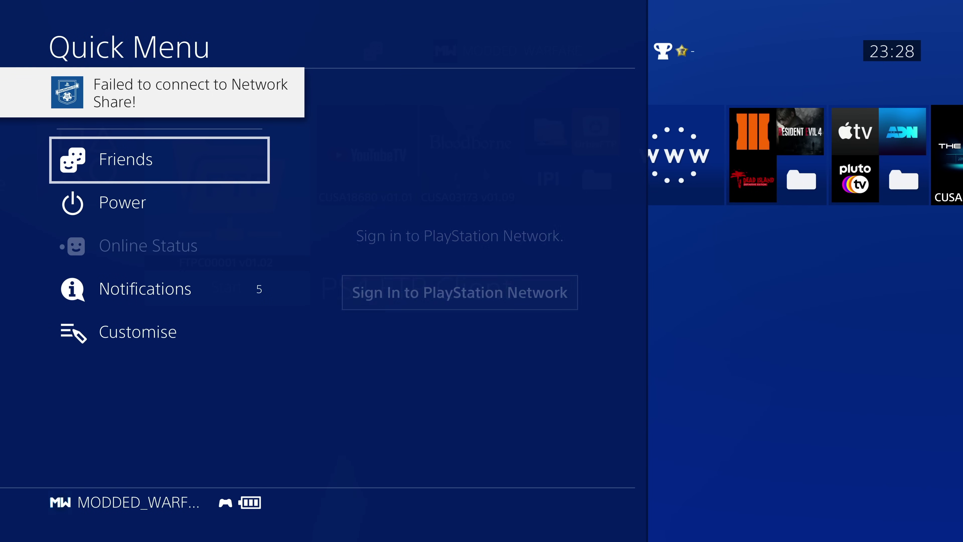
key("Up")
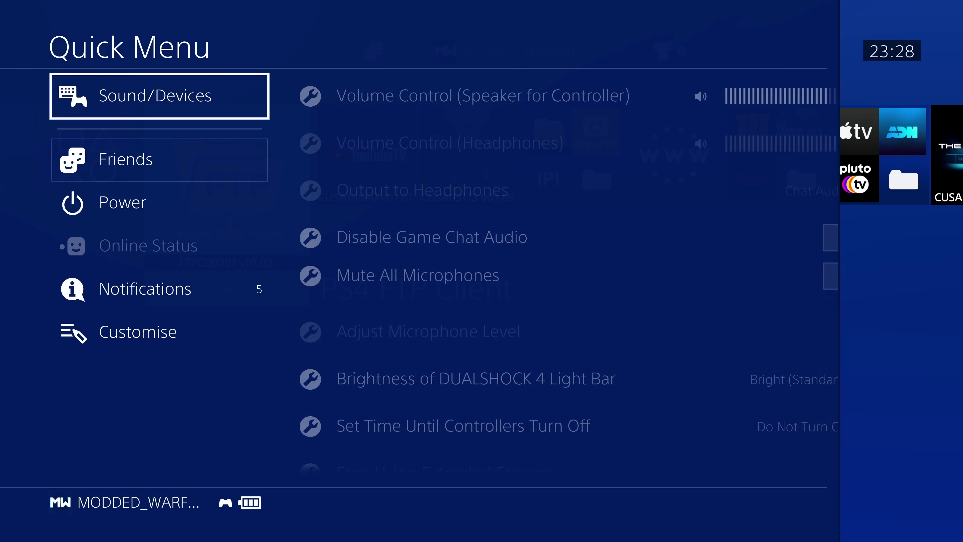
key("Right")
key("Down")
key("Down")
key("Down")
key("Down")
key("Down")
key("Down")
key("Up")
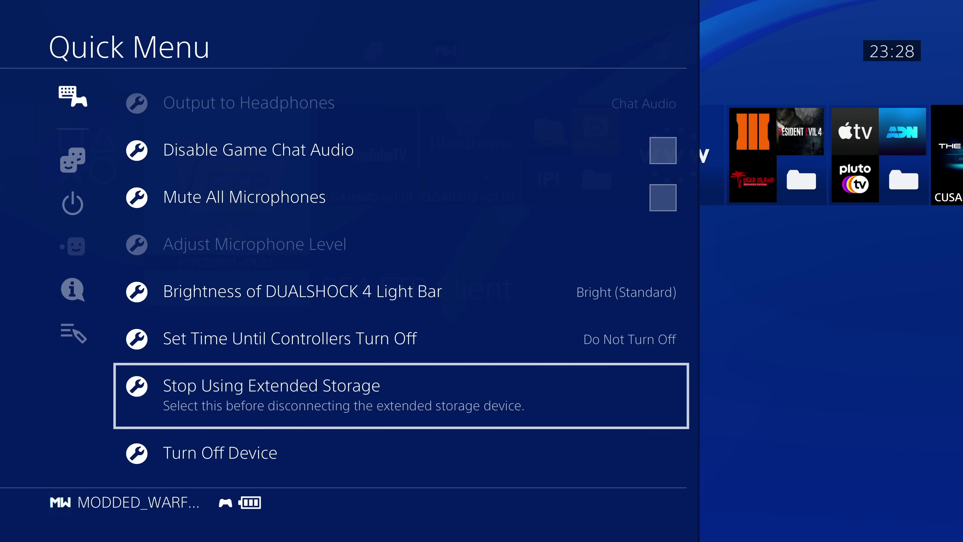
key("Escape")
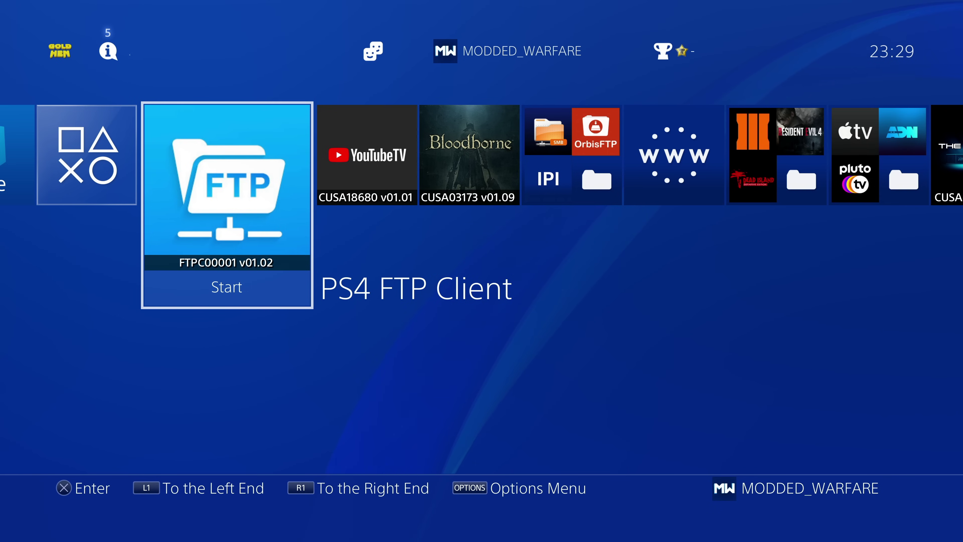
Move from YouTube TV and PS4 FTP Client along the home row to the Backups and Media folders
key("Right")
key("Right")
key("Left")
key("Left")
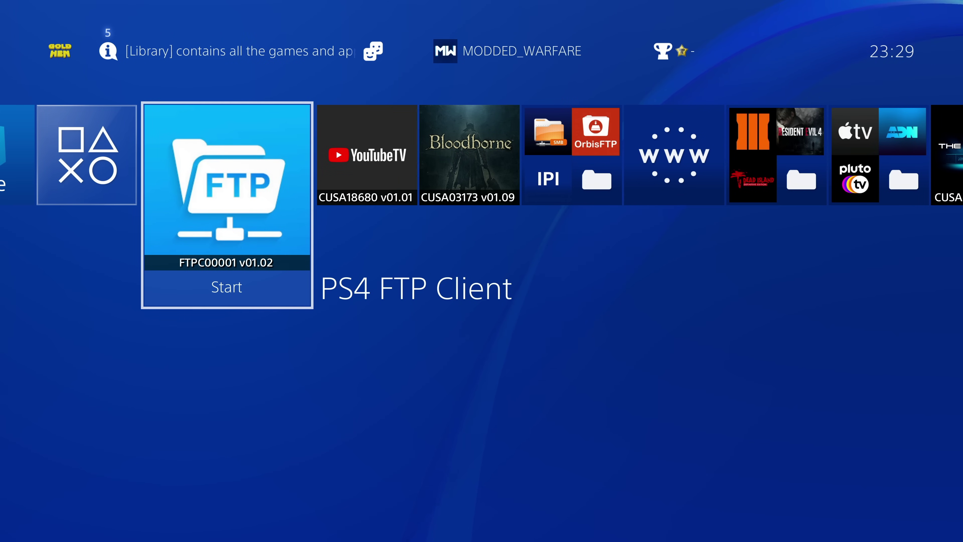
key("Right")
key("Right")
key("Left")
key("Left")
key("Right")
key("Right")
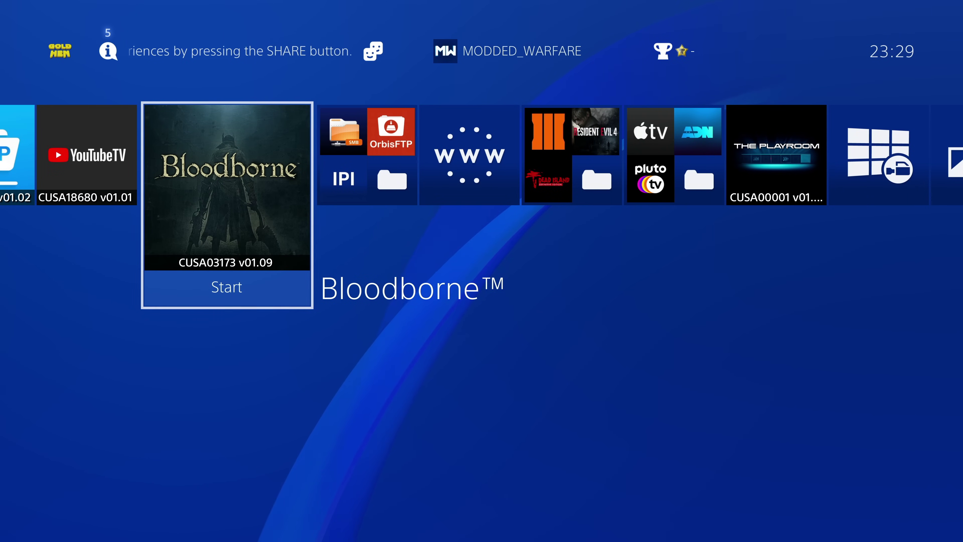
key("Left")
key("Left")
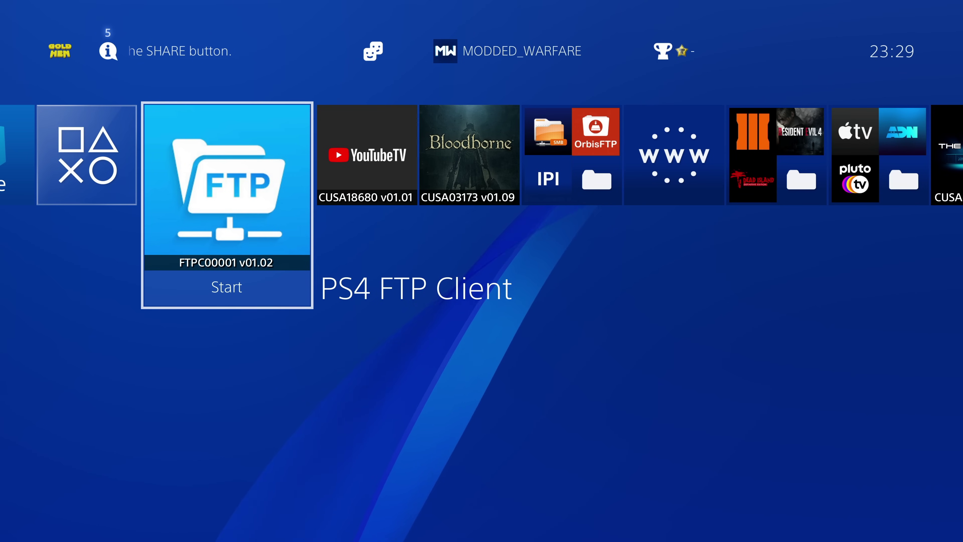
key("Right")
key("Right")
key("Right")
key("Right")
key("Right")
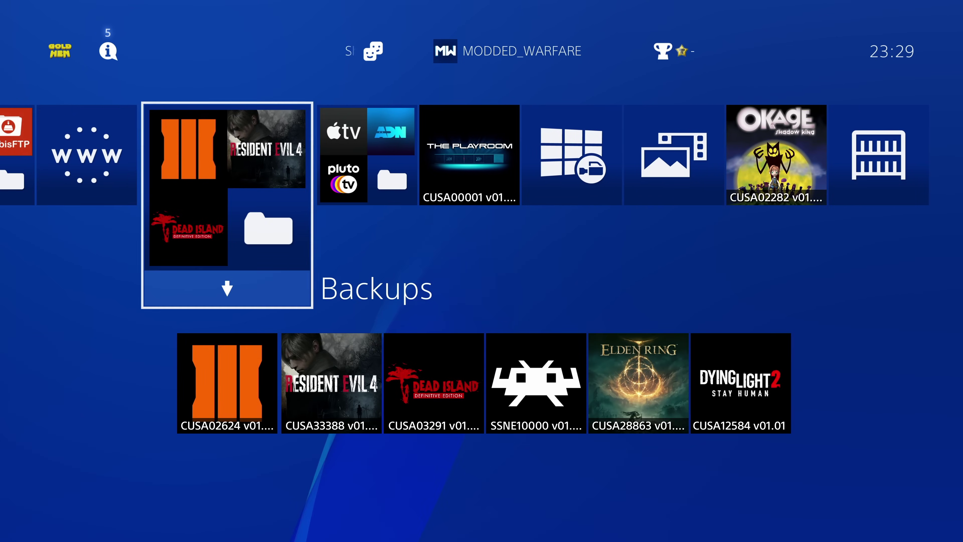
key("Right")
key("Right")
key("Left")
key("Left")
key("Left")
key("Left")
key("Right")
key("Right")
key("Right")
key("Right")
key("Right")
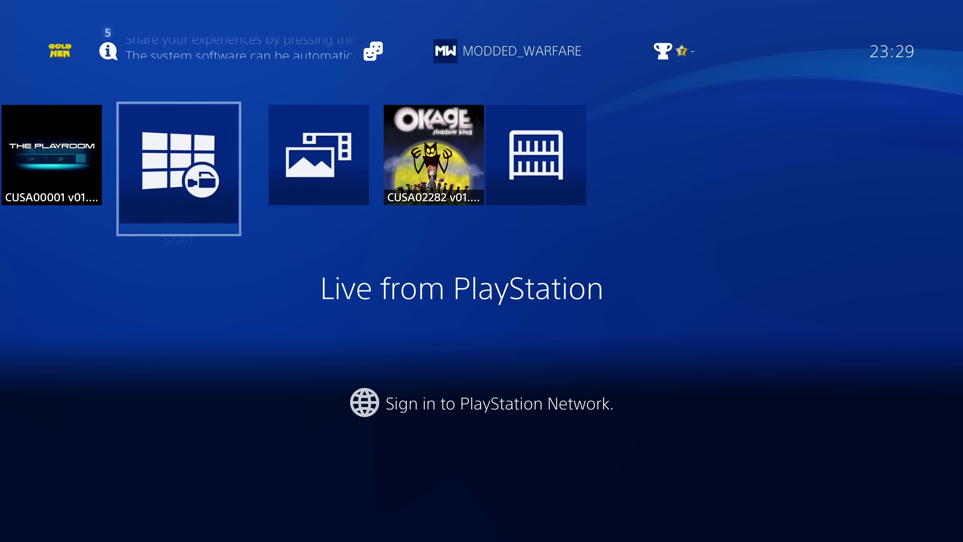
key("Right")
key("Left")
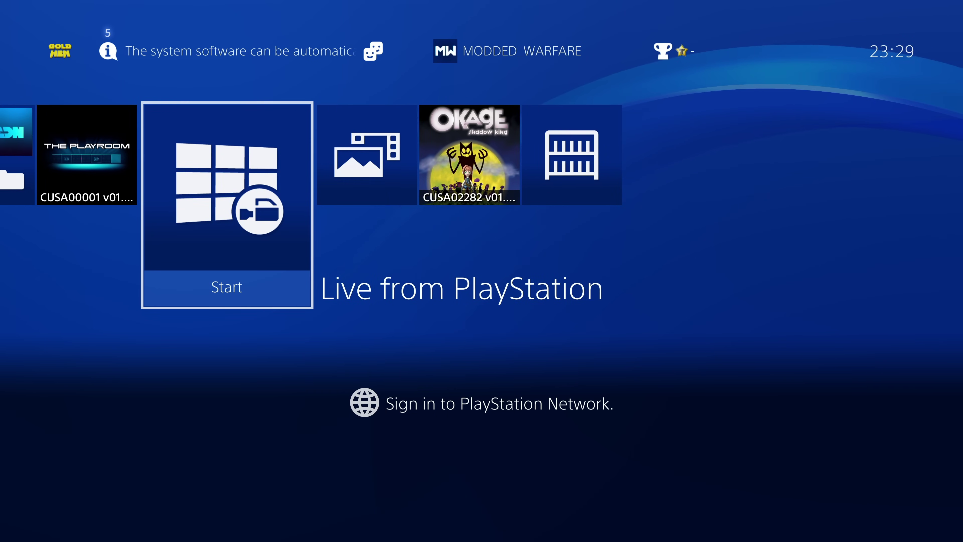
key("Right")
key("Right")
key("Right")
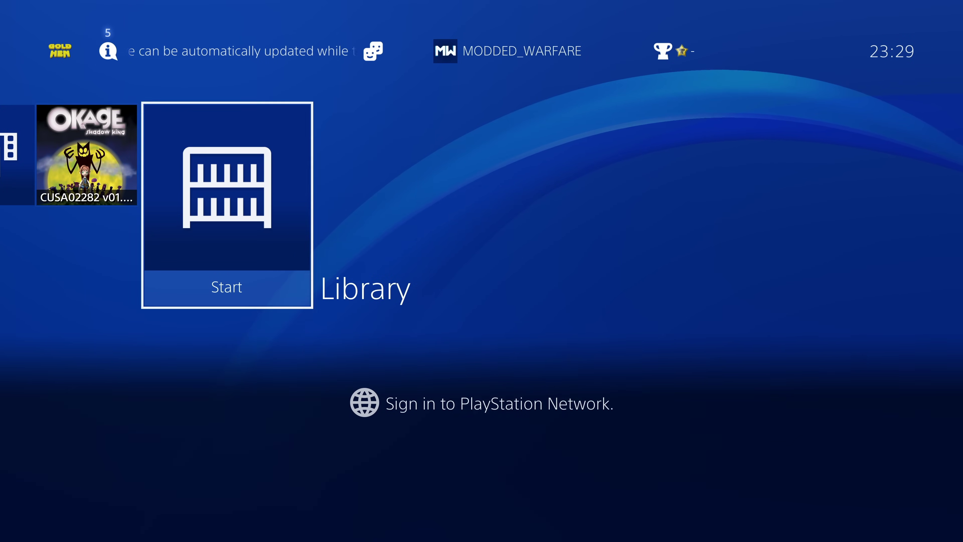
key("Left")
key("Left")
key("Left")
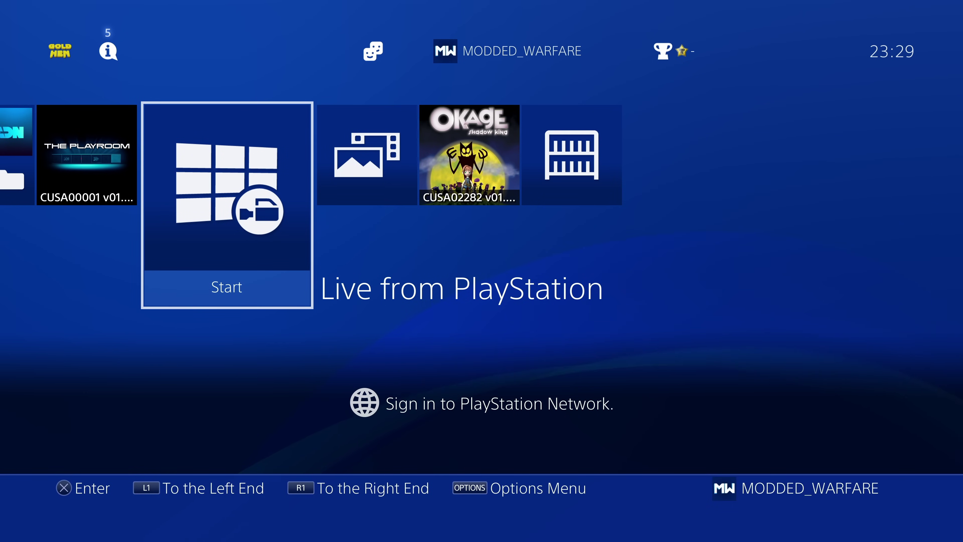
key("Right")
key("Left")
key("Left")
key("Right")
key("Right")
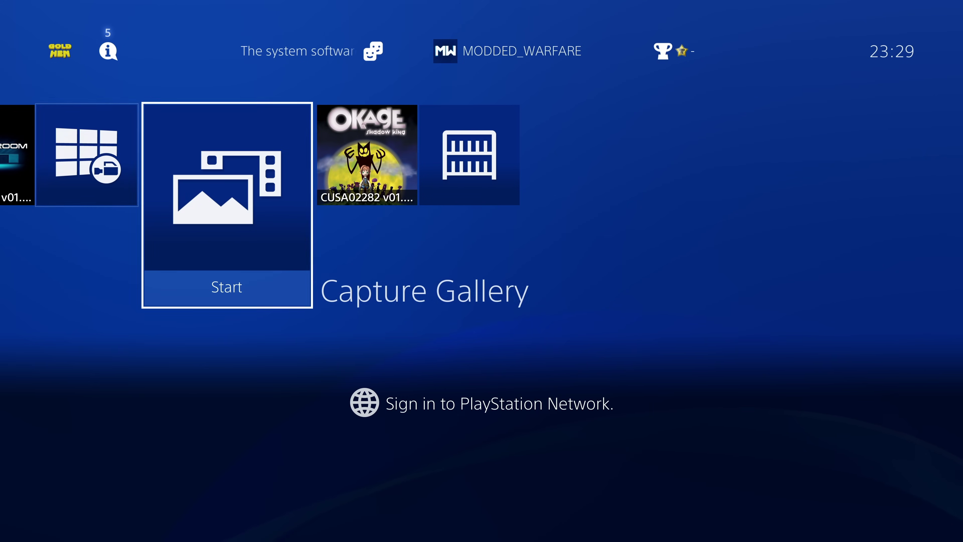
key("Right")
key("Right")
key("Left")
key("Left")
key("Left")
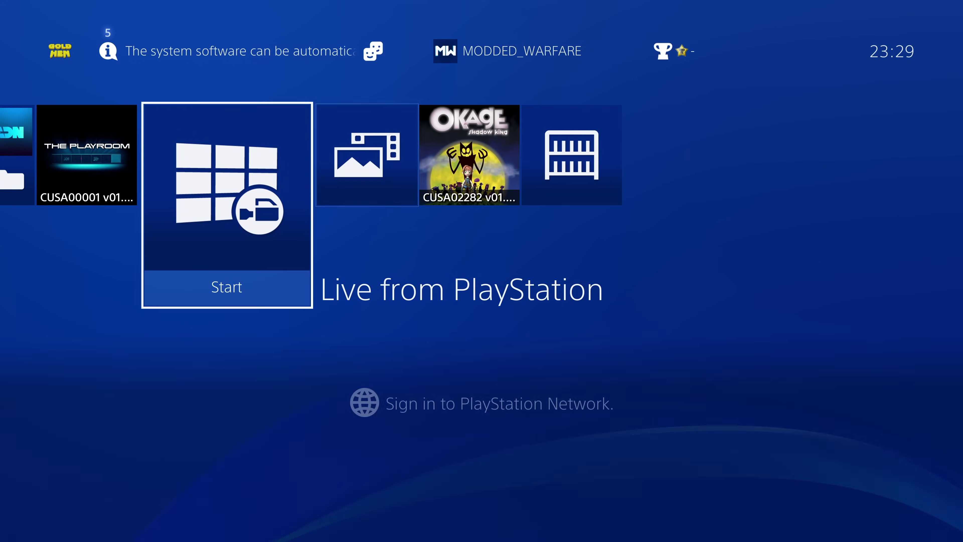
key("Right")
key("Right")
key("Left")
key("Left")
key("Right")
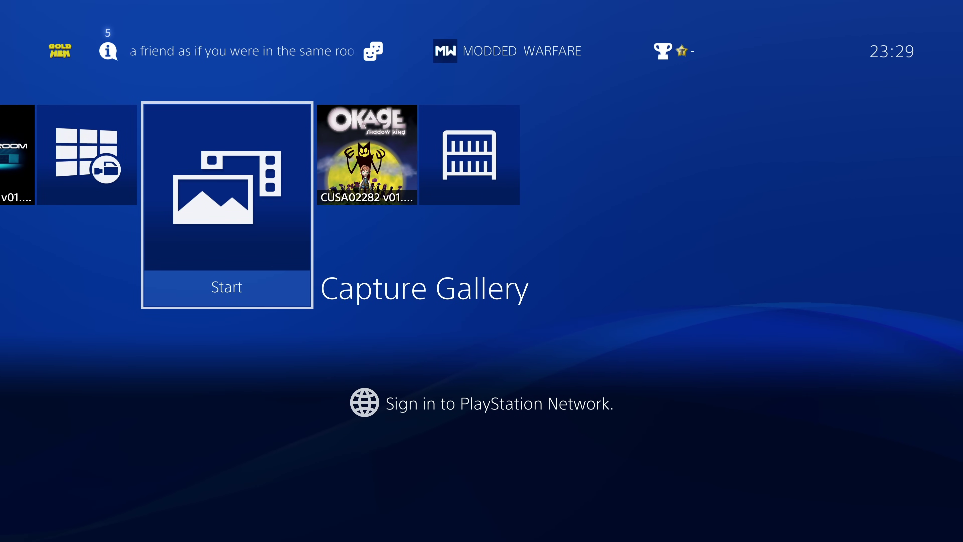
key("Left")
key("Right")
key("Right")
key("Right")
key("Left")
key("Left")
key("Left")
key("Right")
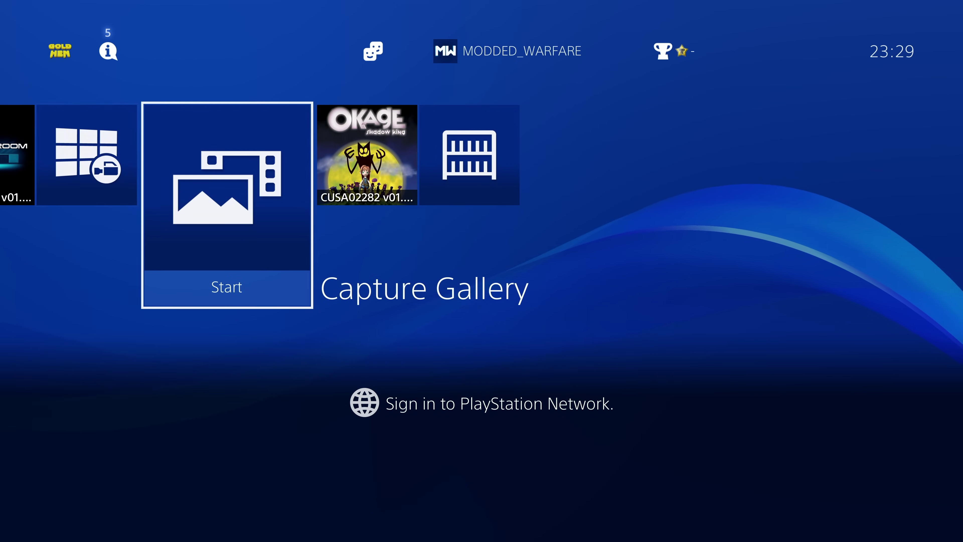
key("Right")
key("Right")
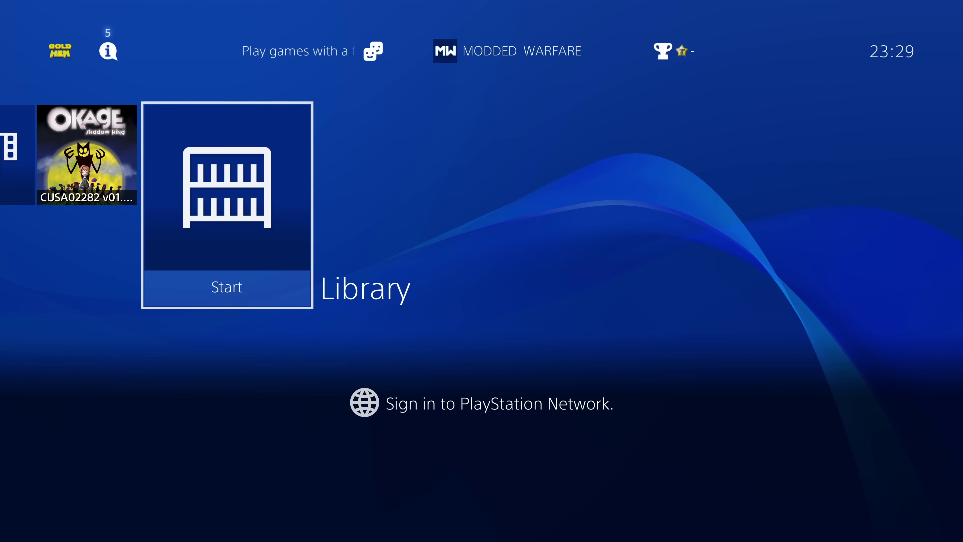
key("Left")
key("Left")
key("Left")
key("Left")
key("Left")
key("Left")
key("Left")
key("Left")
key("Left")
key("Left")
key("Left")
key("Left")
key("Right")
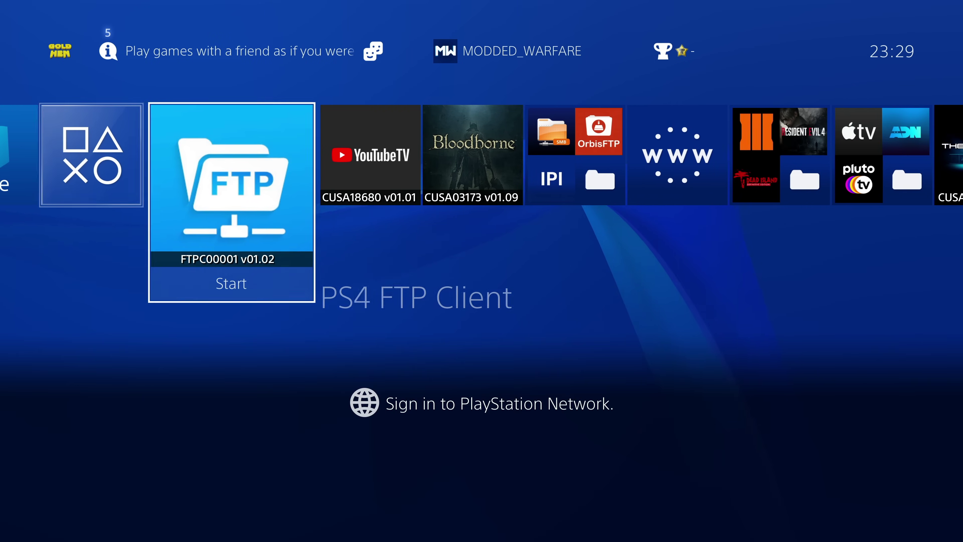
key("Right")
key("Left")
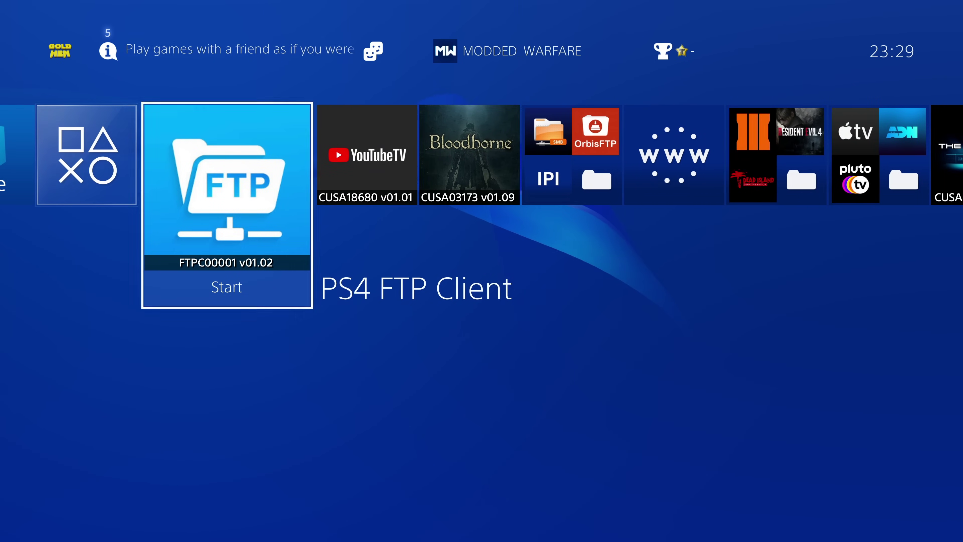
Add PS4 FTP Client to the existing Homebrew folder
key("Menu")
key("Down")
key("Return")
key("Down")
key("Up")
key("Return")
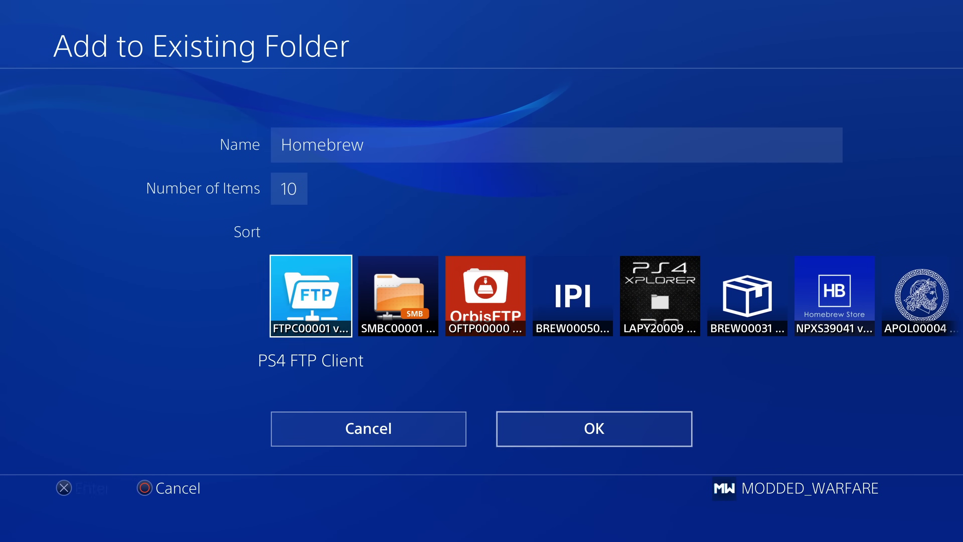
key("Return")
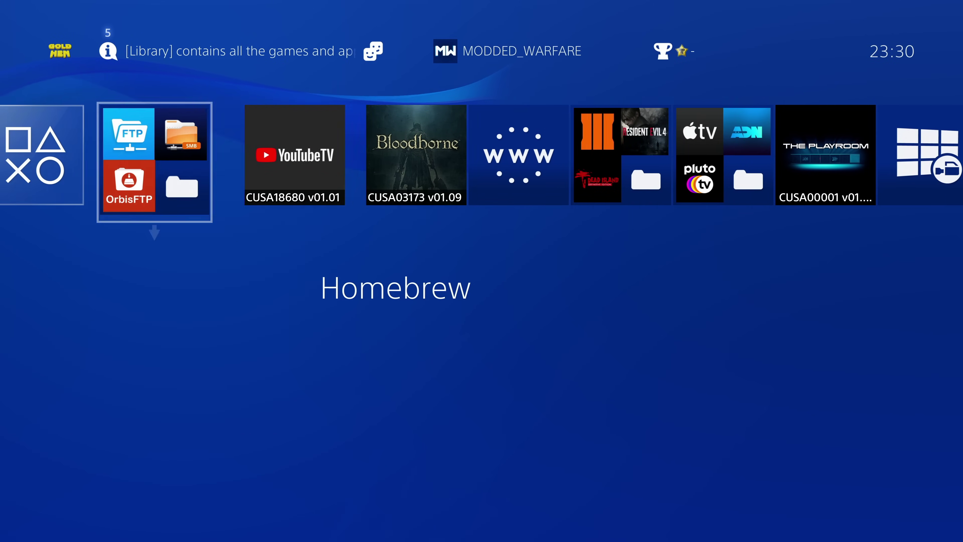
Add YouTube TV to the existing Media folder
key("Right")
key("Menu")
key("Down")
key("Return")
key("Down")
key("Down")
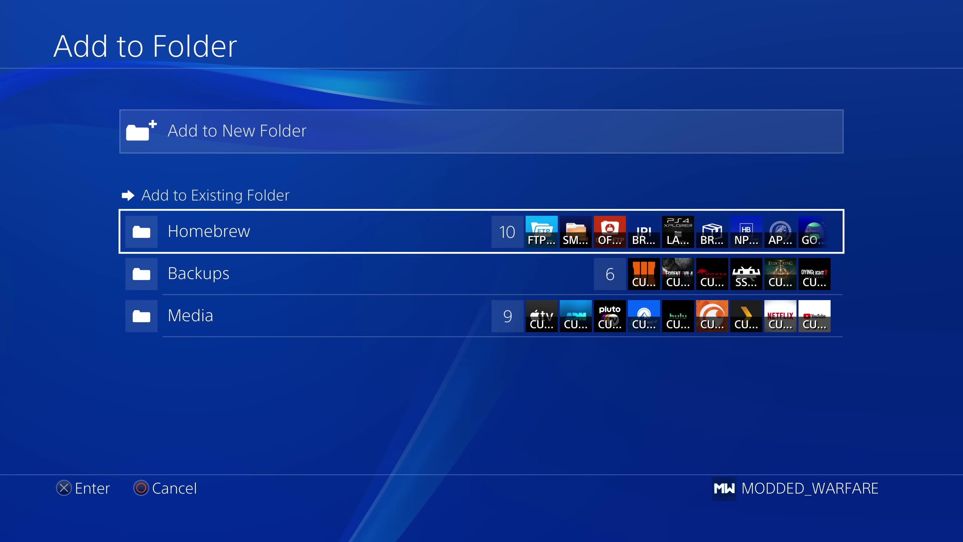
key("Down")
key("Return")
key("Return")
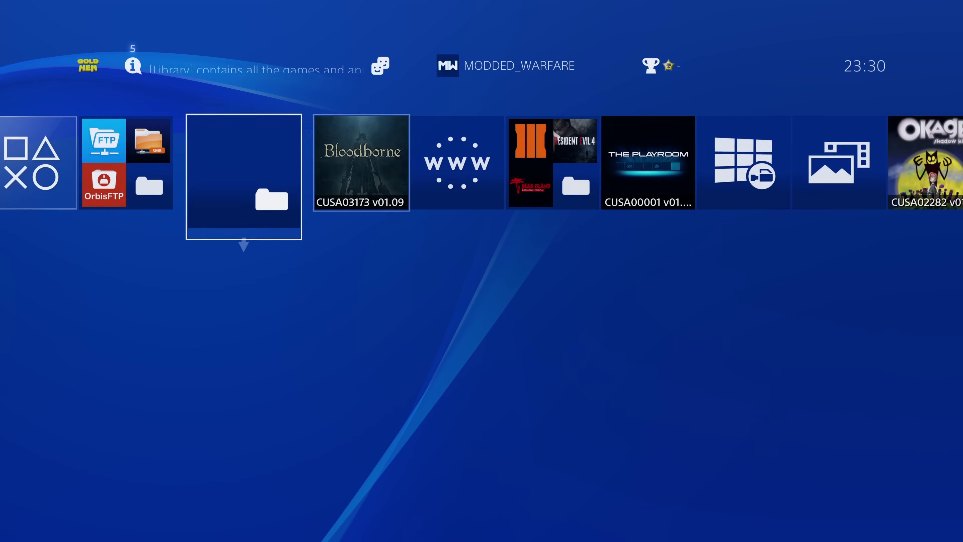
Add Bloodborne to the existing Backups folder
key("Right")
key("Right")
key("Left")
key("Left")
key("Left")
key("Right")
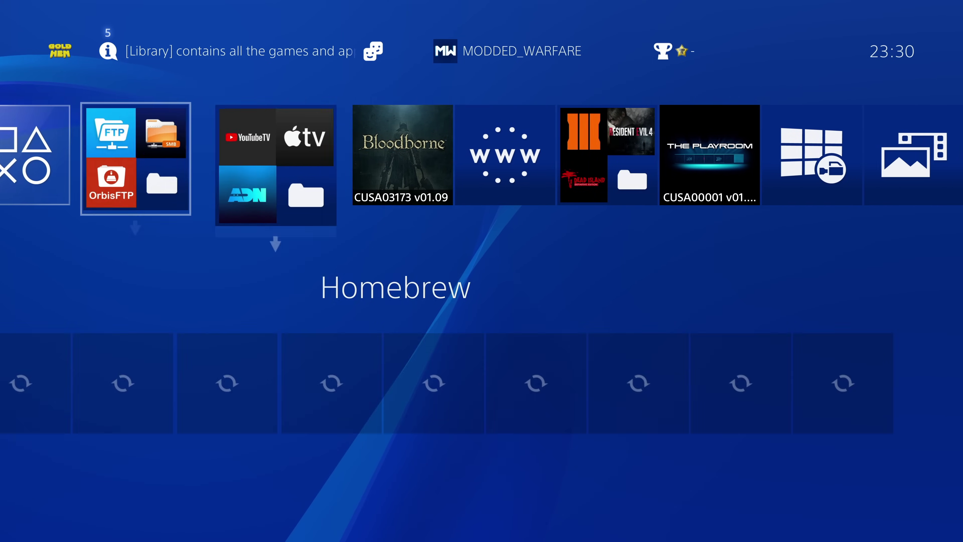
key("Right")
key("Menu")
key("Down")
key("Return")
key("Down")
key("Down")
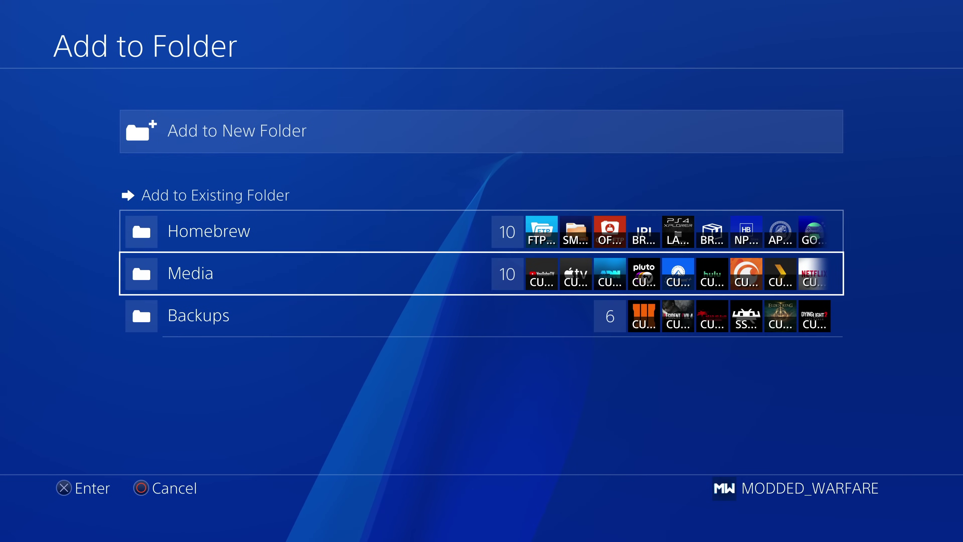
key("Return")
key("Down")
key("Return")
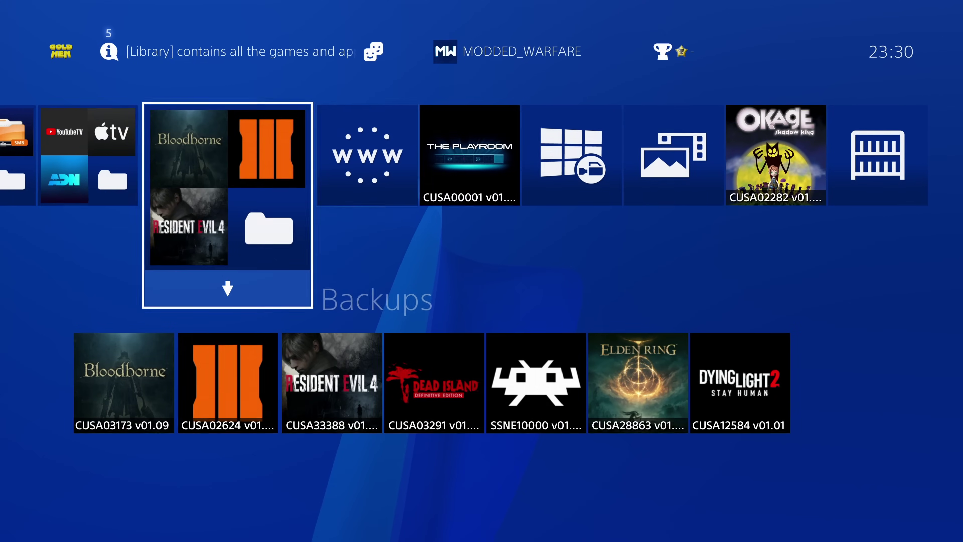
Check the contents of the Backups, Media and Homebrew folders on the home screen
key("Left")
key("Right")
key("Right")
key("Right")
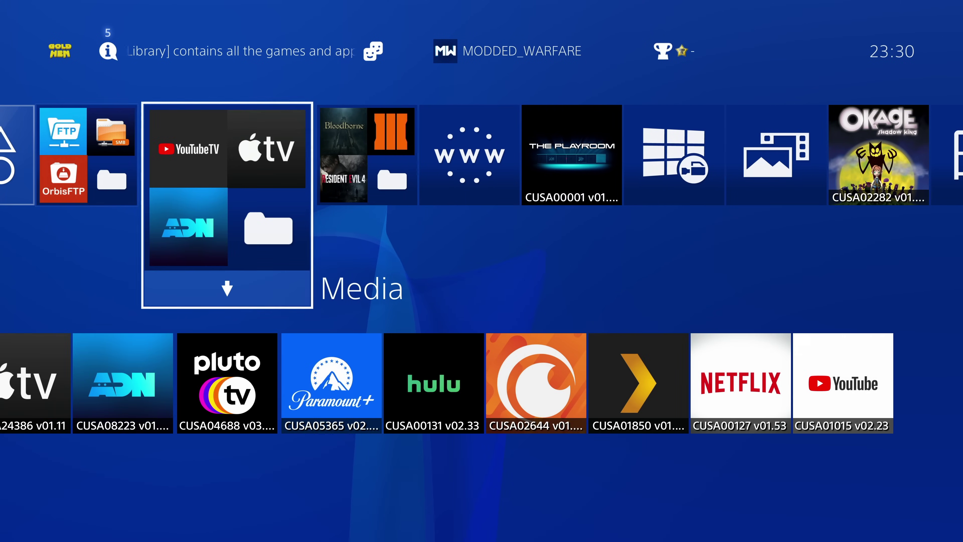
key("Right")
key("Right")
key("Right")
key("Right")
key("Left")
key("Left")
key("Left")
key("Left")
key("Left")
key("Left")
Install SAAT29385_V2.0.0.pkg via GoldHEN's Debug Settings Package Installer, then return home
key("Up")
key("Left")
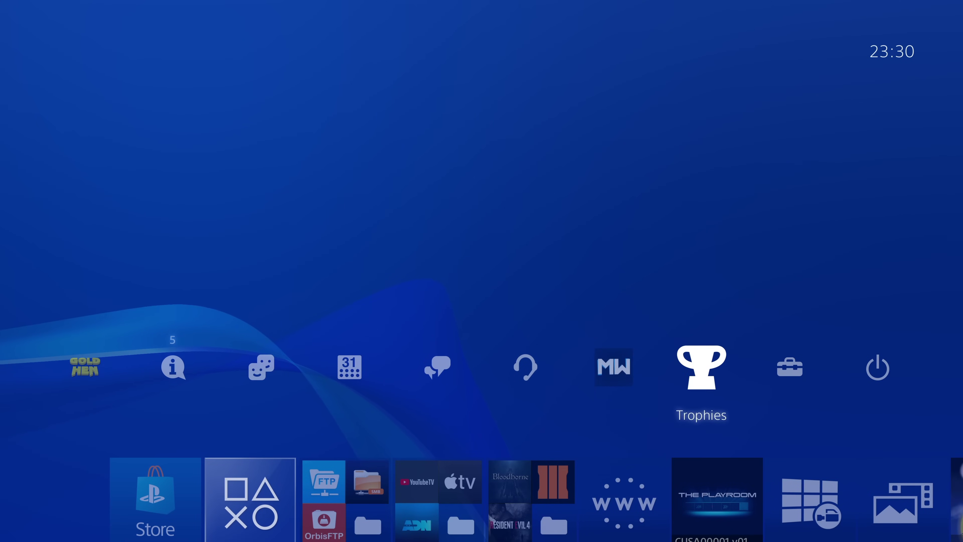
key("Left")
key("Left")
key("Left")
key("Left")
key("Left")
key("Left")
key("Left")
key("Return")
key("Return")
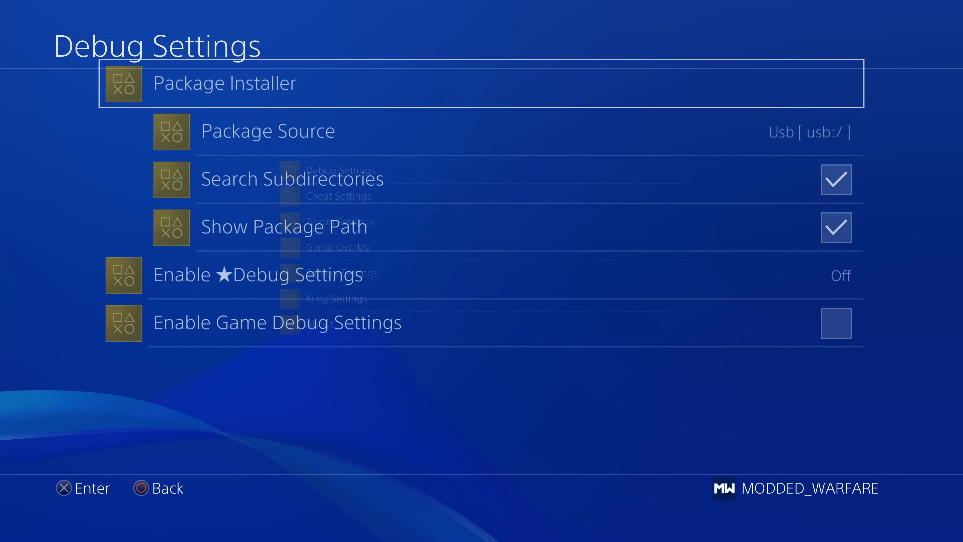
key("Return")
key("Down")
key("Down")
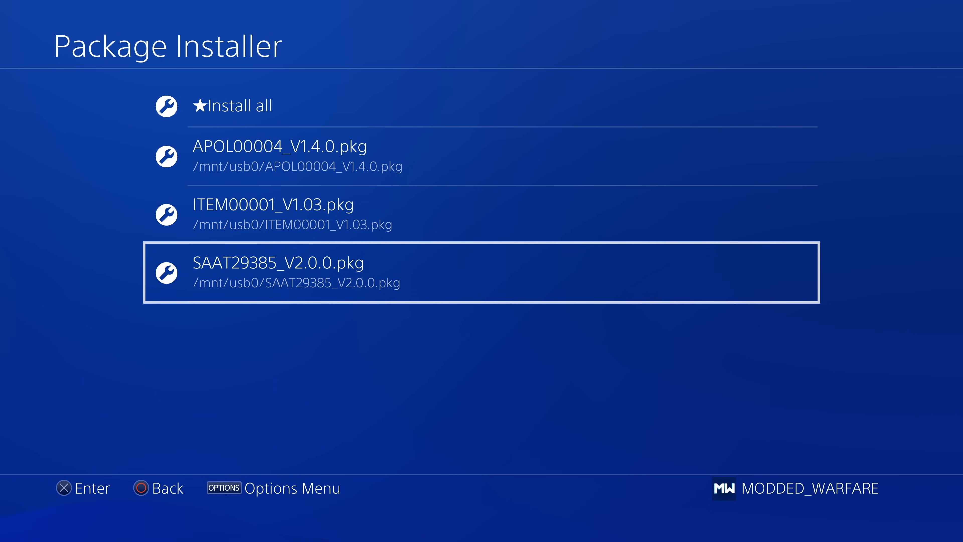
key("Return")
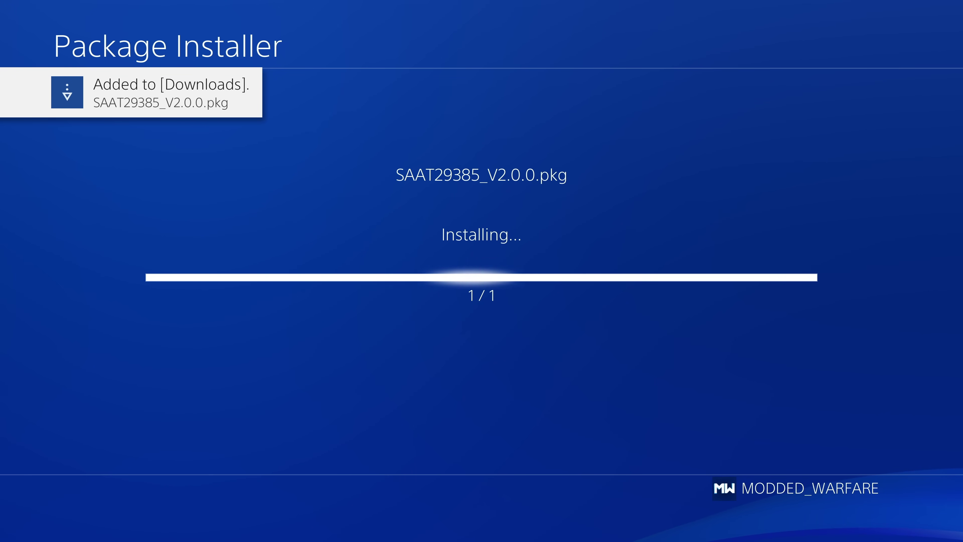
key("super")
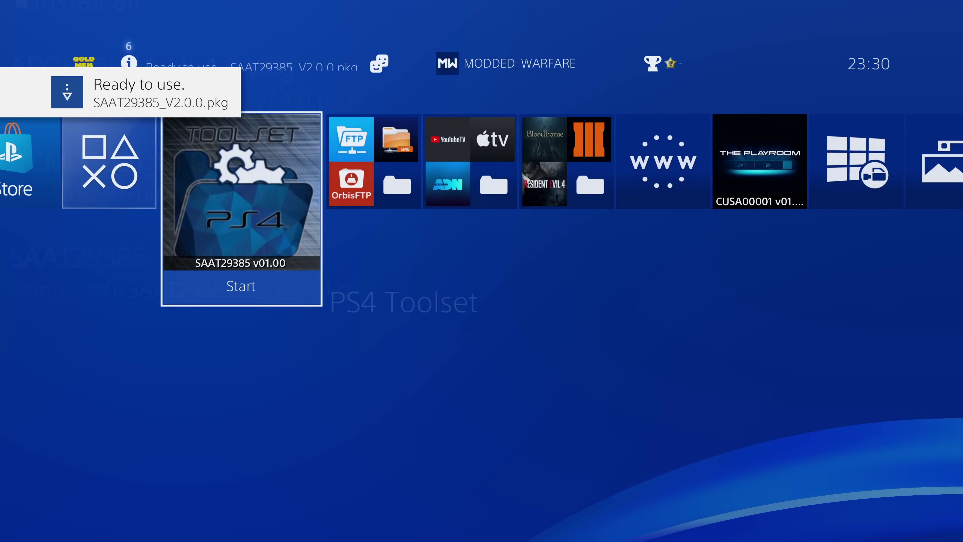
Launch PS4 Toolset and open its Hide/Show Apps tool
key("Return")
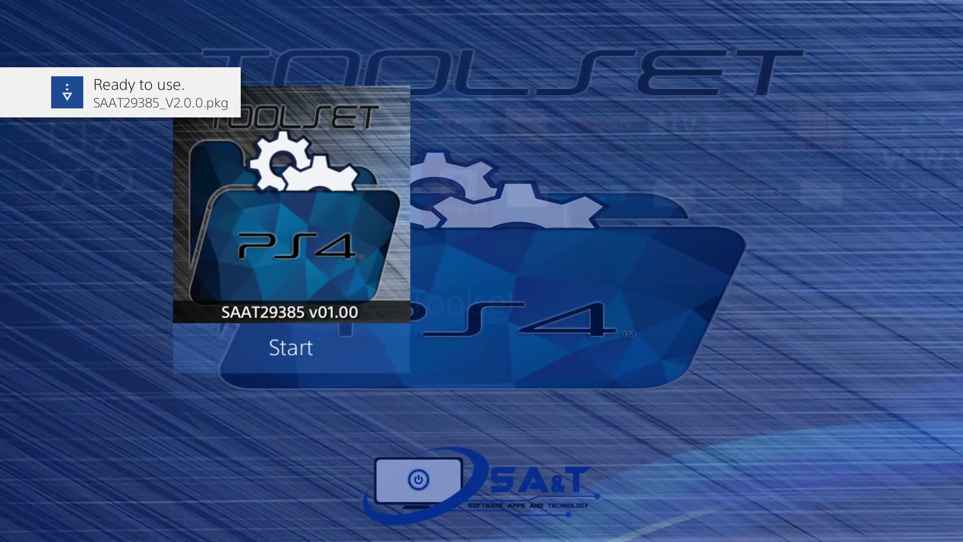
key("Down")
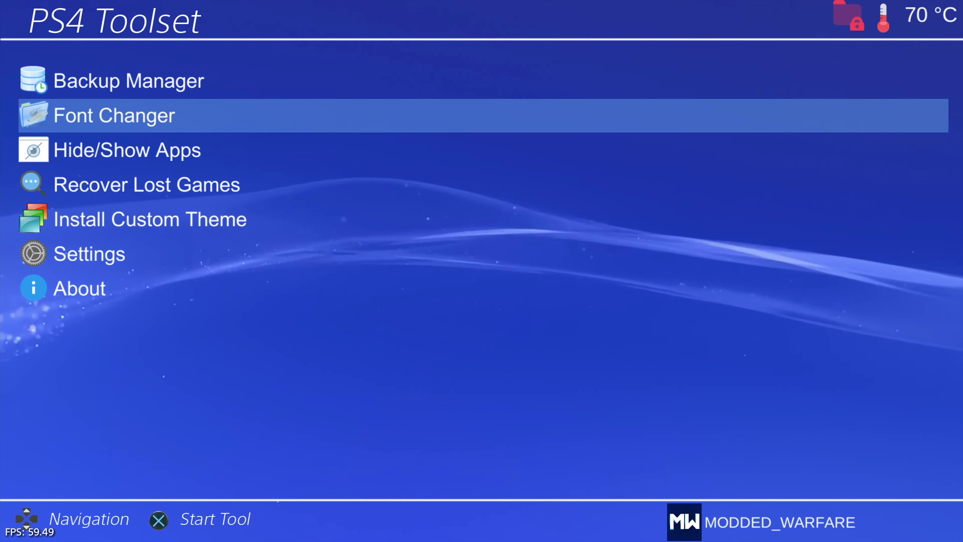
key("Down")
key("Down")
key("Up")
key("Up")
key("Down")
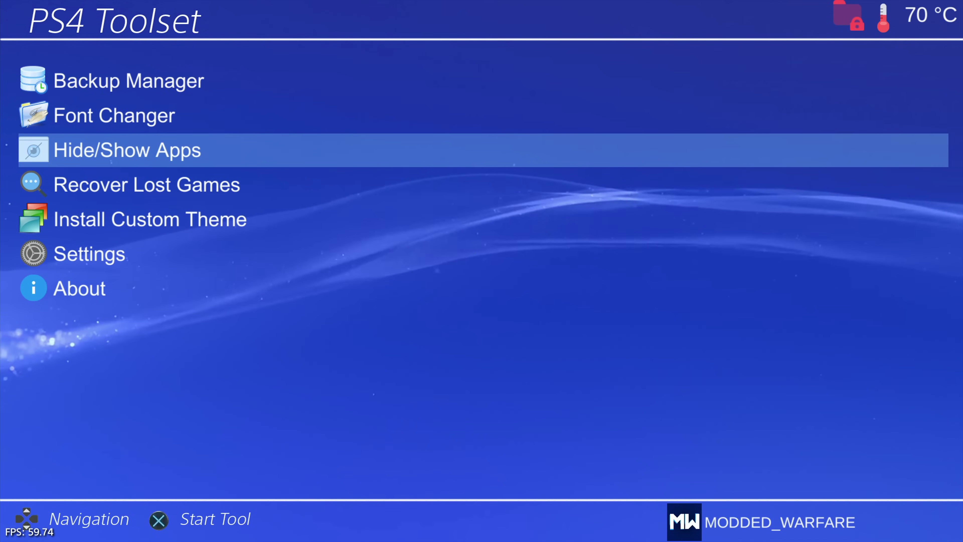
key("Return")
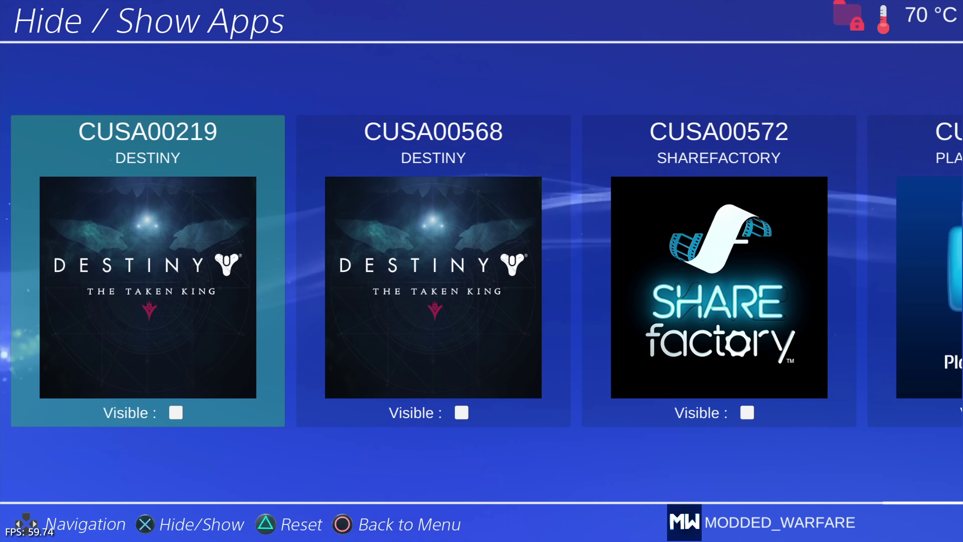
Go through the first app cards, past Internet Browser and Media Player, to Capture Gallery
key("Right")
key("Right")
key("Right")
key("Right")
key("Right")
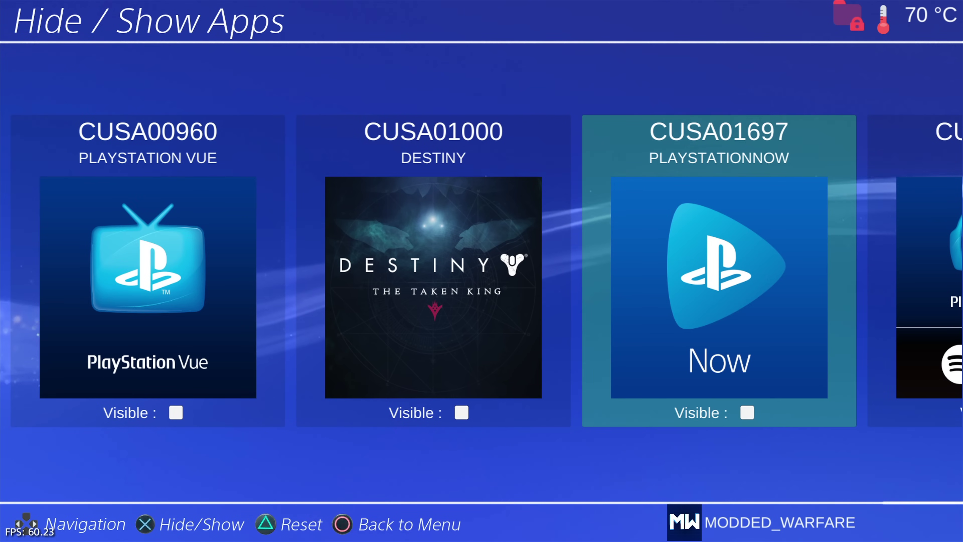
key("Left")
key("Right")
key("Right")
key("Right")
key("Right")
key("Left")
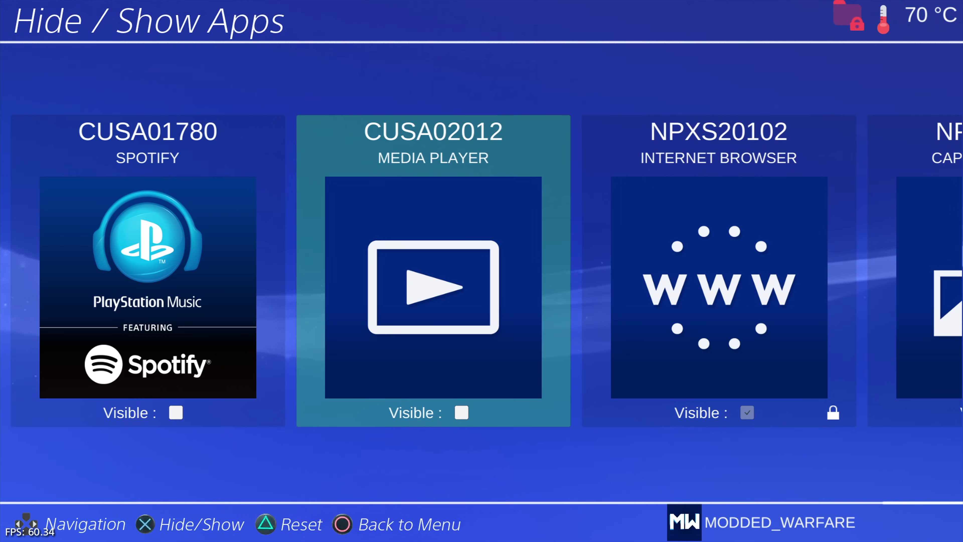
key("Right")
key("Right")
key("Right")
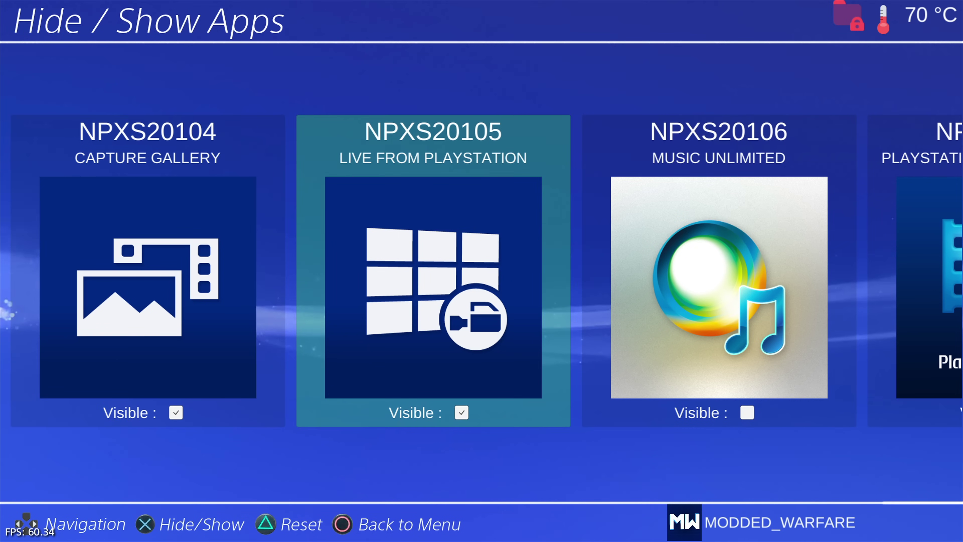
key("Left")
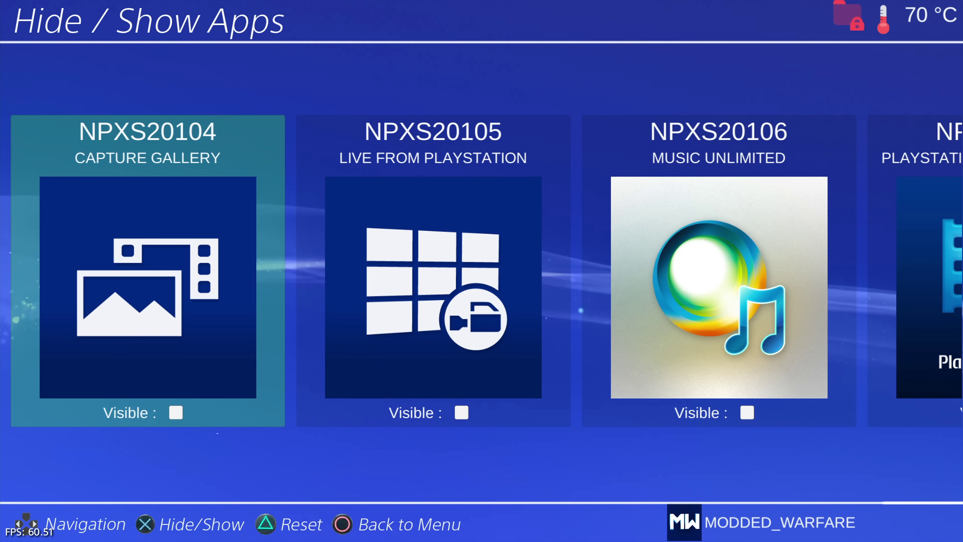
Browse the remaining system app cards, including Library and USB Music Player, then return to the main menu
key("Right")
key("Right")
key("Right")
key("Right")
key("Right")
key("Right")
key("Right")
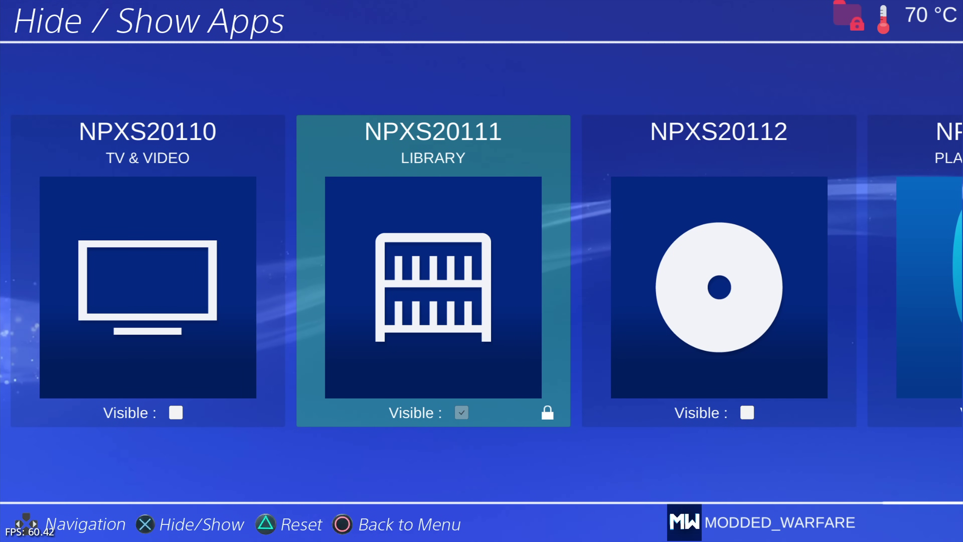
key("Right")
key("Left")
key("Left")
key("Right")
key("Right")
key("Right")
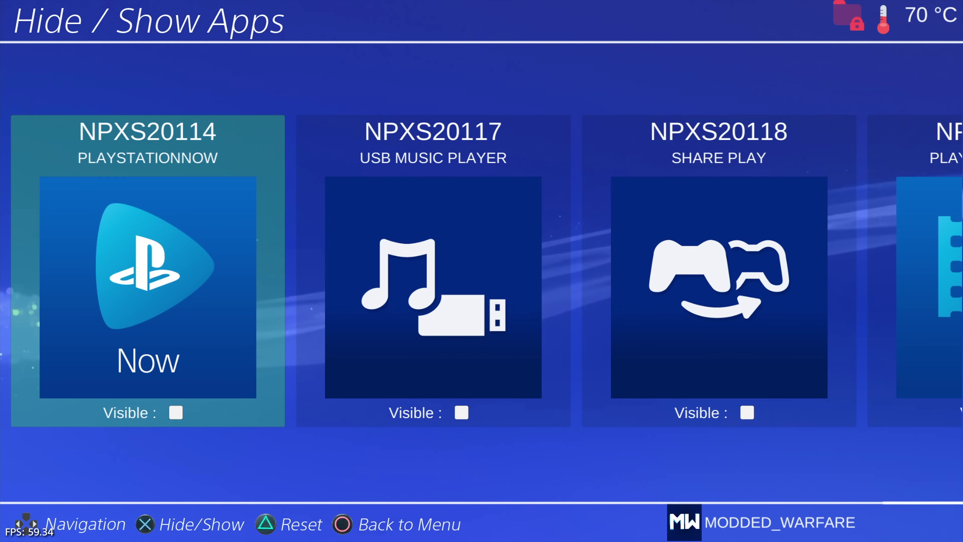
key("Left")
key("Left")
key("Left")
key("Right")
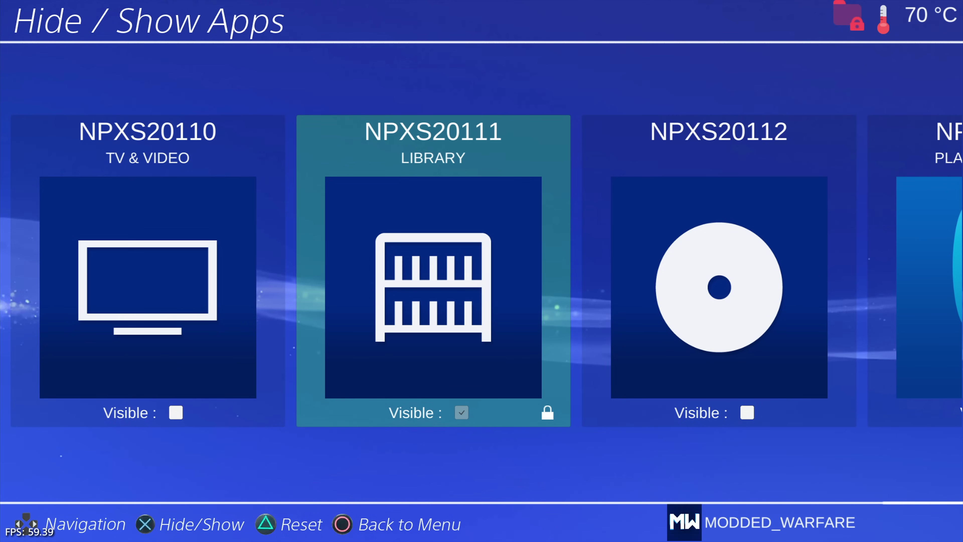
key("Left")
key("Left")
key("Right")
key("Right")
key("Right")
key("Right")
key("Right")
key("Left")
key("Left")
key("Left")
key("Left")
key("Escape")
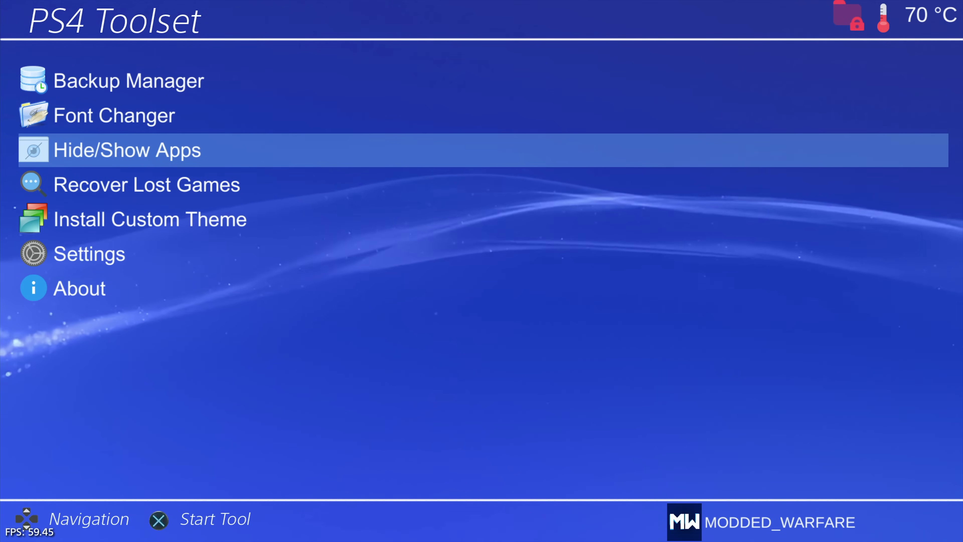
Go to the home screen and review the Library's Applications and Folders categories
key("Return")
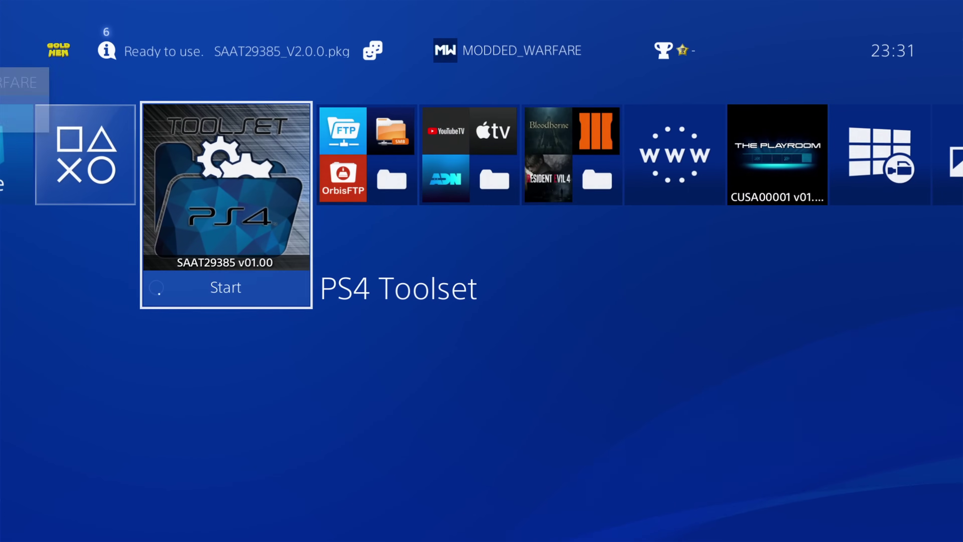
key("Right")
key("Right")
key("Right")
key("Right")
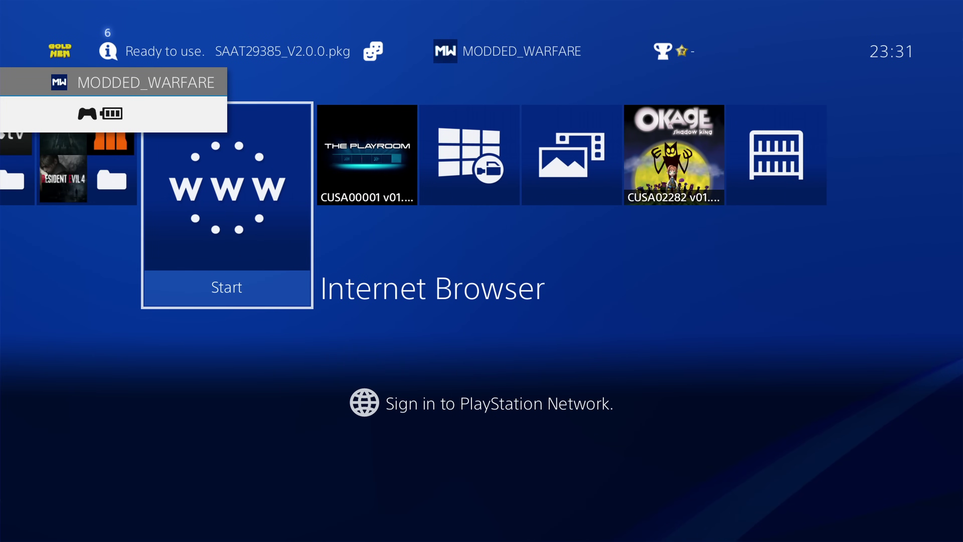
key("Return")
key("Right")
key("Right")
key("Right")
key("Right")
key("Right")
key("Right")
key("Right")
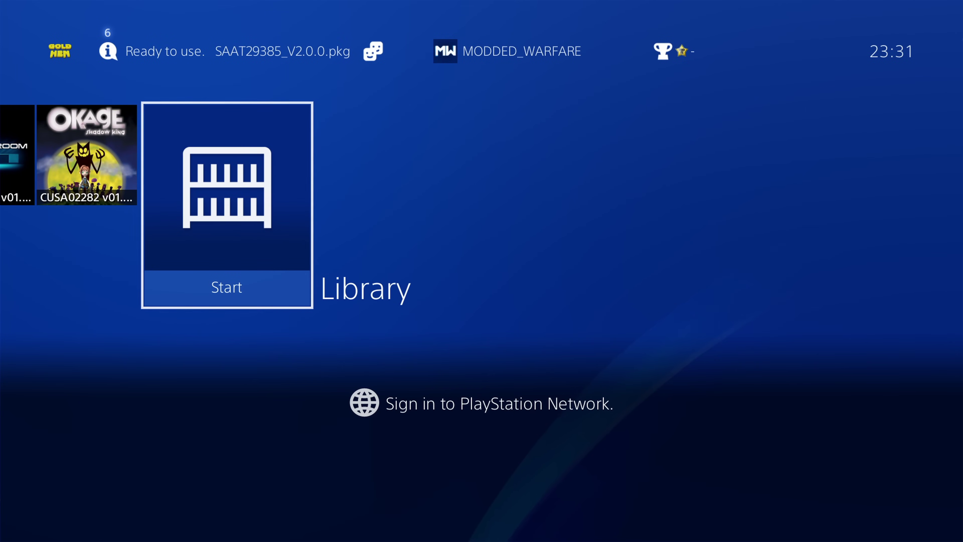
key("Return")
key("Down")
key("Down")
key("Down")
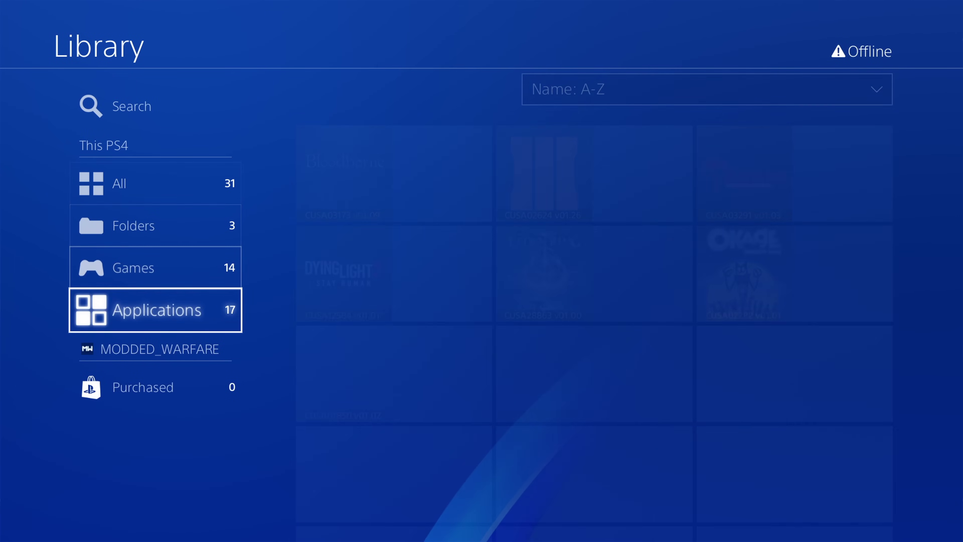
key("Up")
key("Up")
key("Escape")
Bring up PS4 Toolset's options menu with Close Application selected
key("Left")
key("Left")
key("Left")
key("Left")
key("Left")
key("Left")
key("Left")
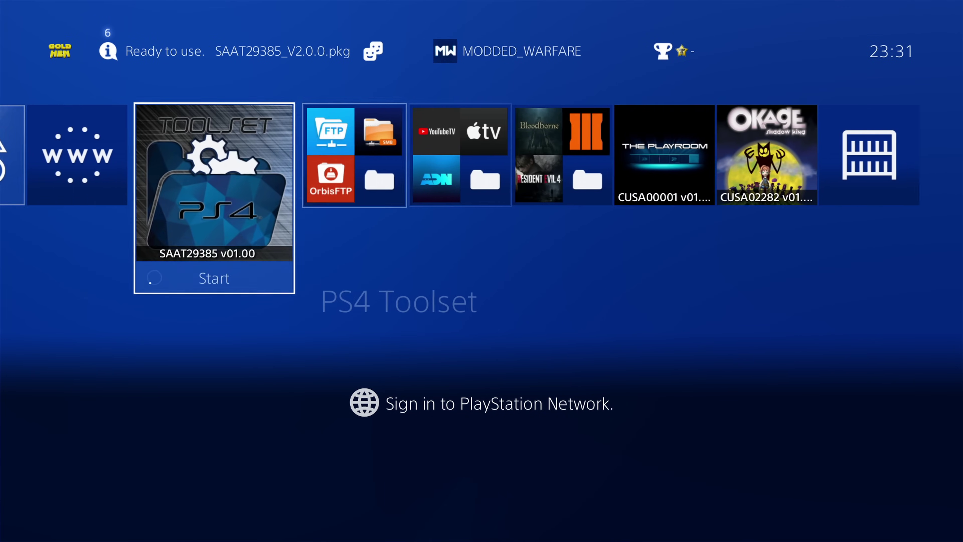
key("Right")
key("Menu")
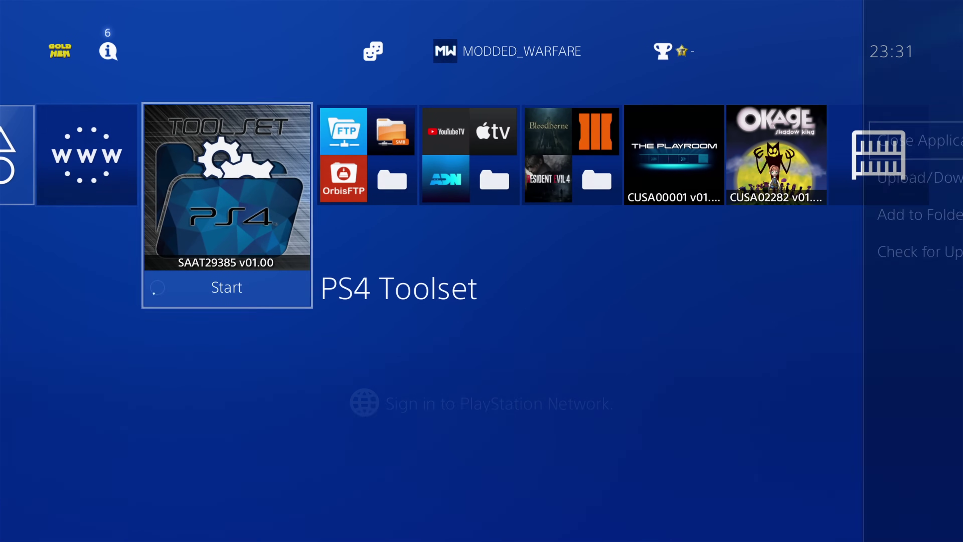
key("Down")
Close PS4 Toolset and open Apollo's App.db Database Management, reviewing its restore and rebuild options
key("Return")
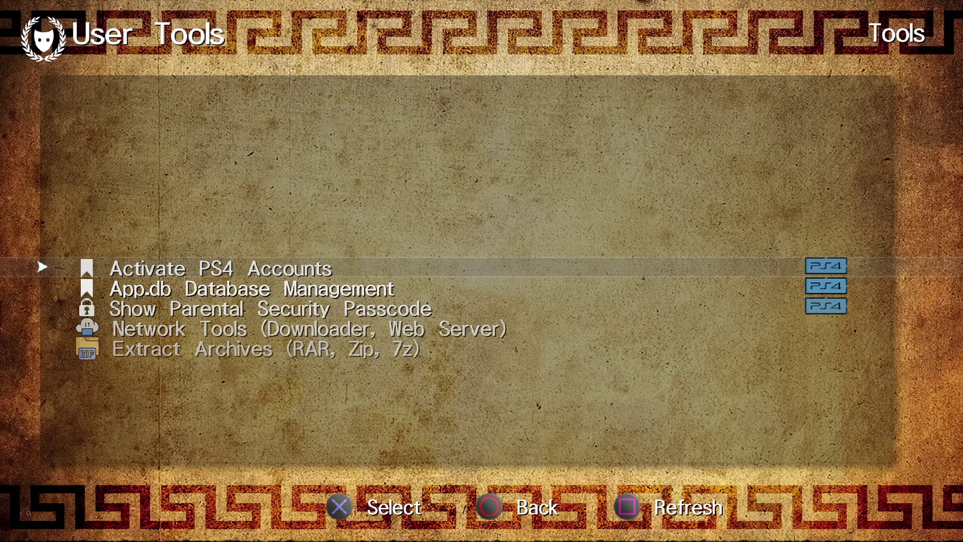
key("Down")
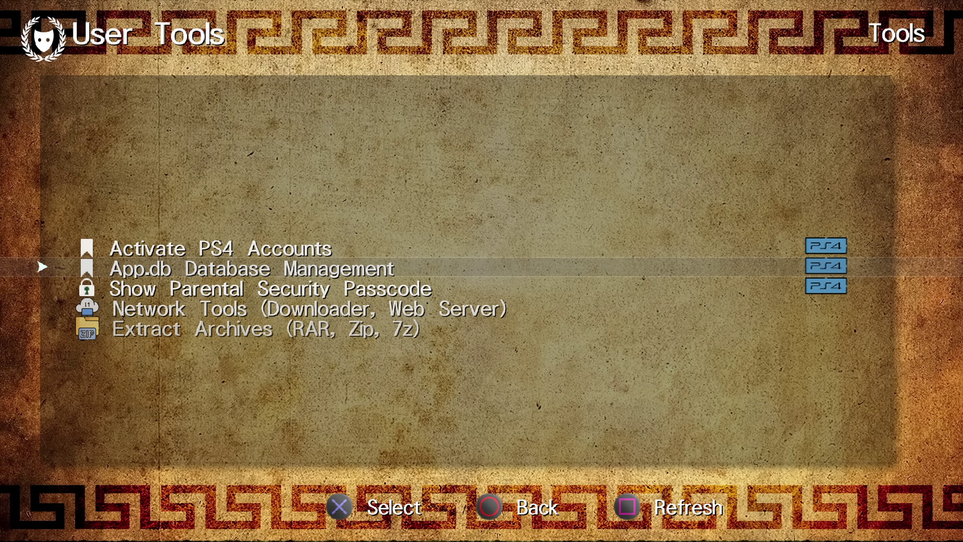
key("Return")
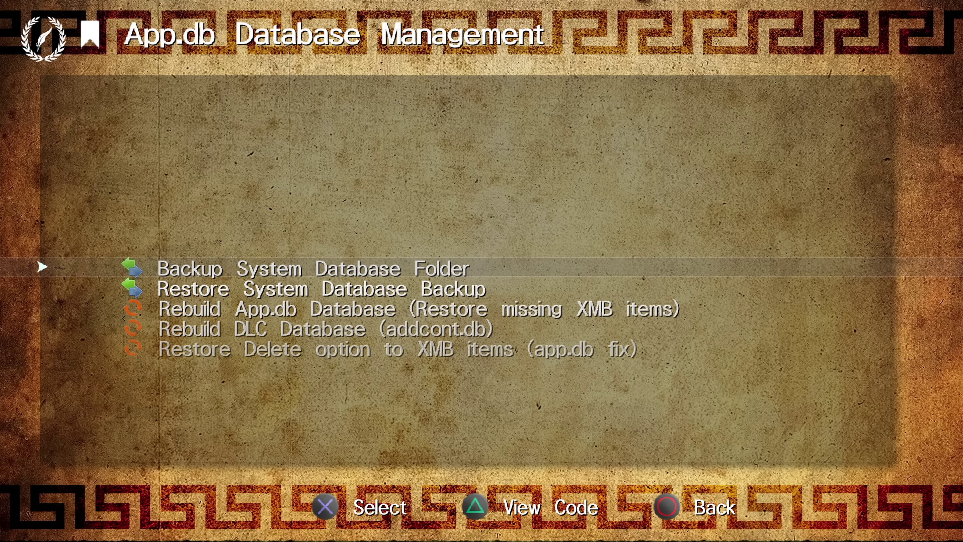
key("Down")
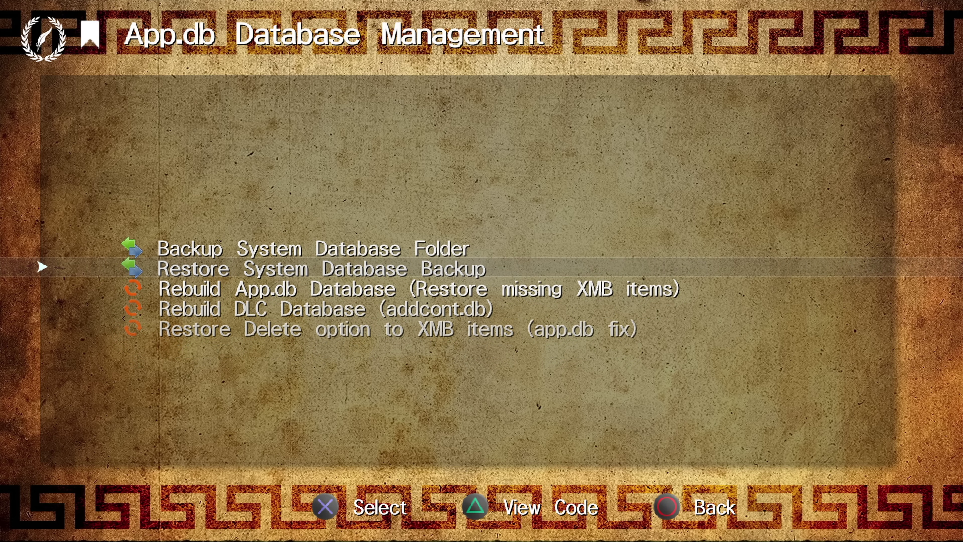
key("Down")
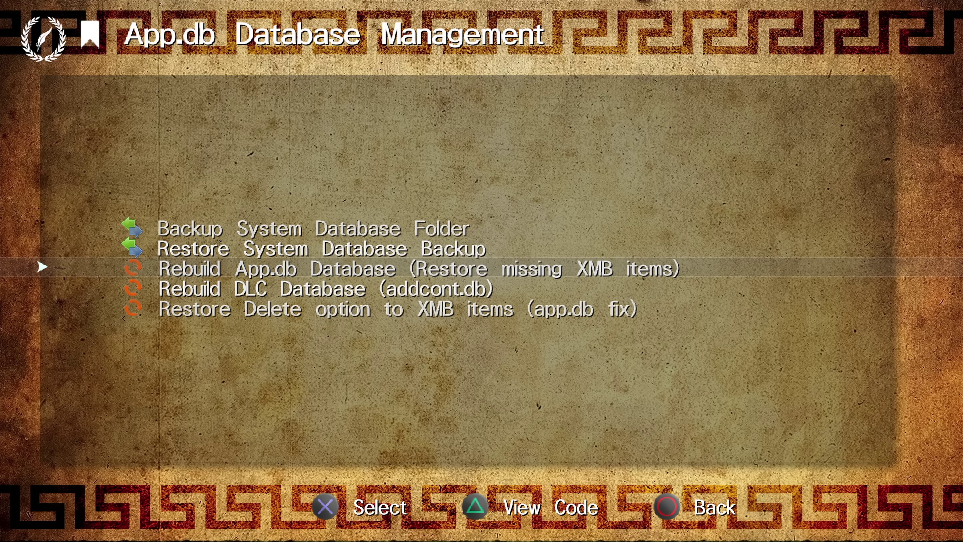
key("Down")
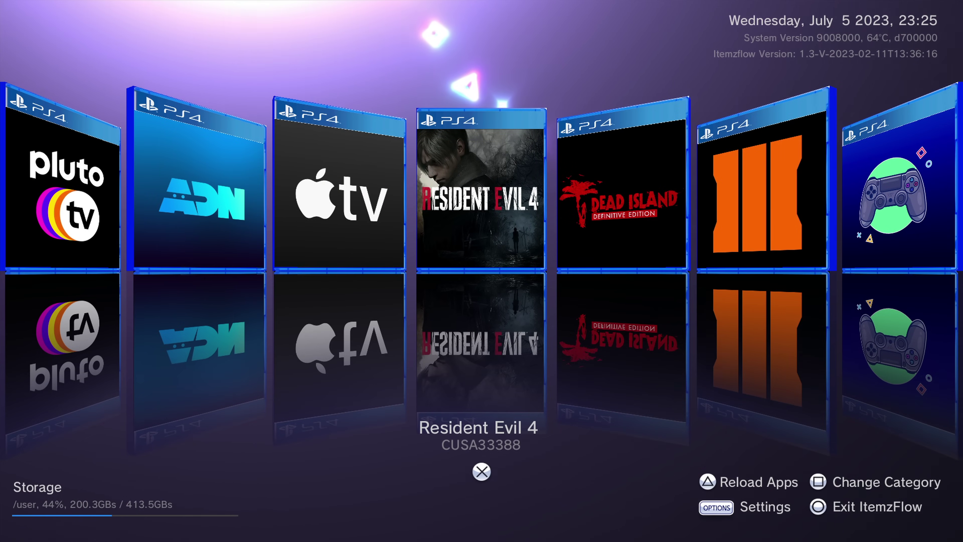
Launch Resident Evil 4, dismiss the CE-40841-7 error and accept adding it to the database
key("Return")
key("Return")
key("Down")
key("Up")
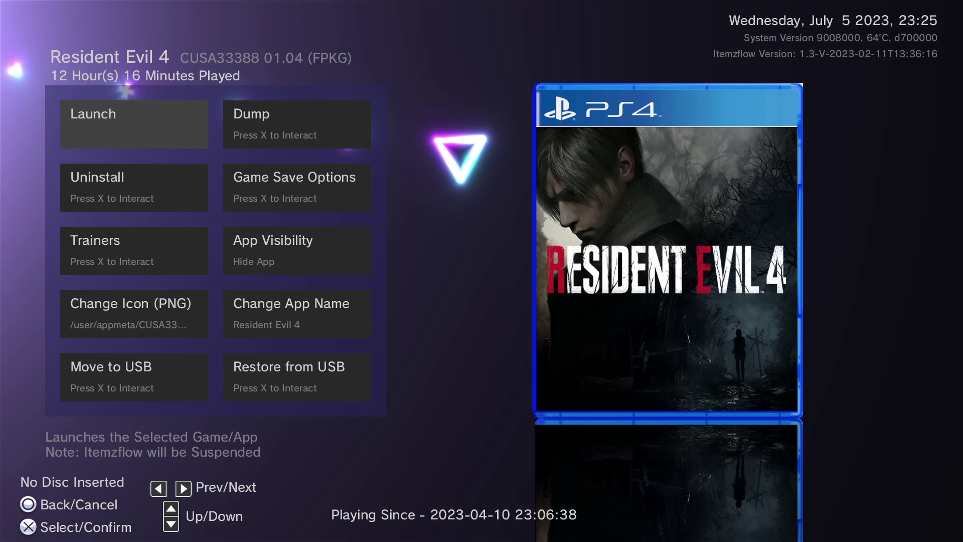
key("Return")
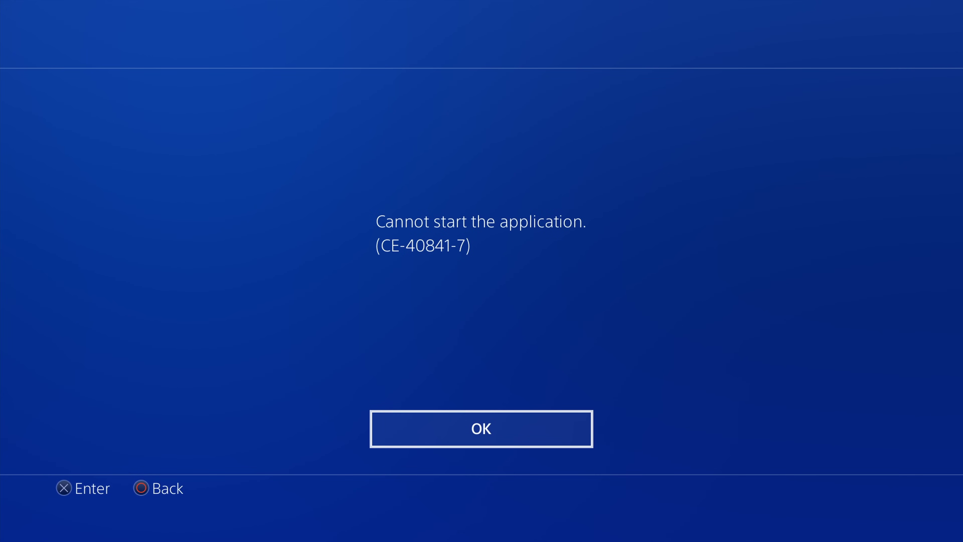
key("Return")
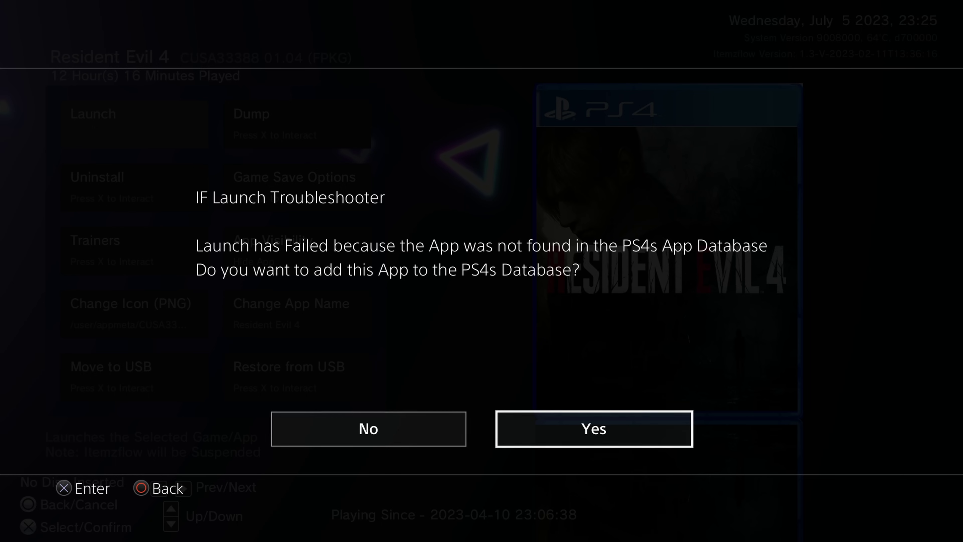
key("Return")
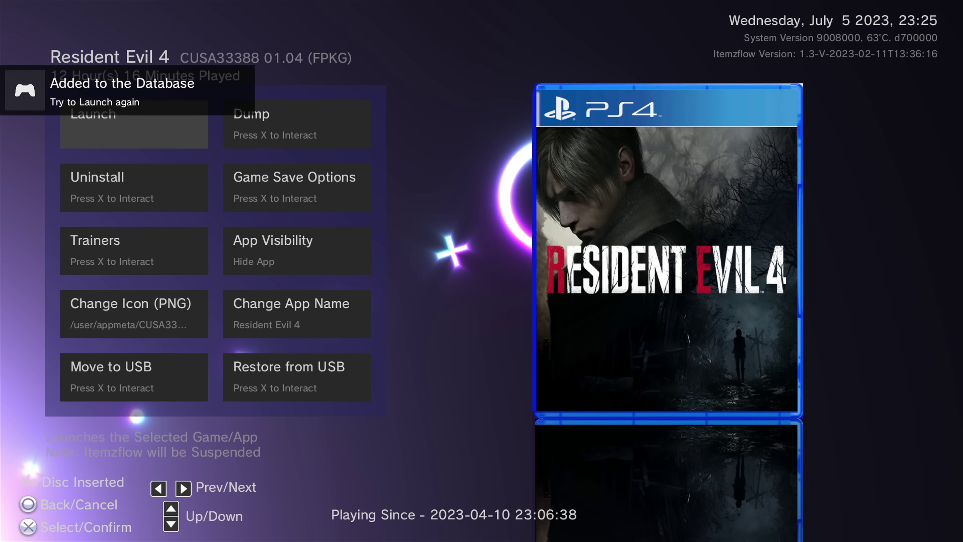
Return to the PS4 home screen and move to the new Resident Evil 4 tile
key("Down")
key("Up")
key("Right")
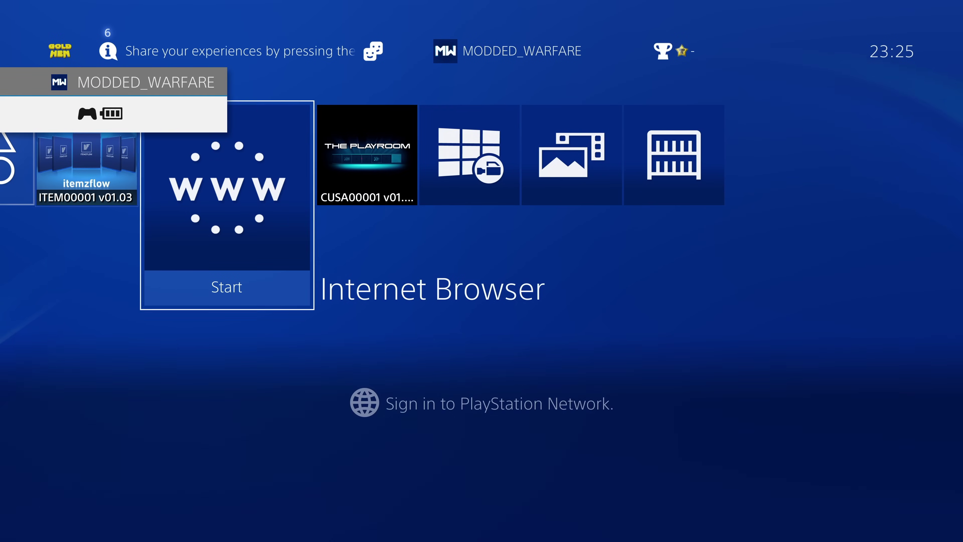
key("Return")
key("Escape")
key("Right")
key("Right")
key("Right")
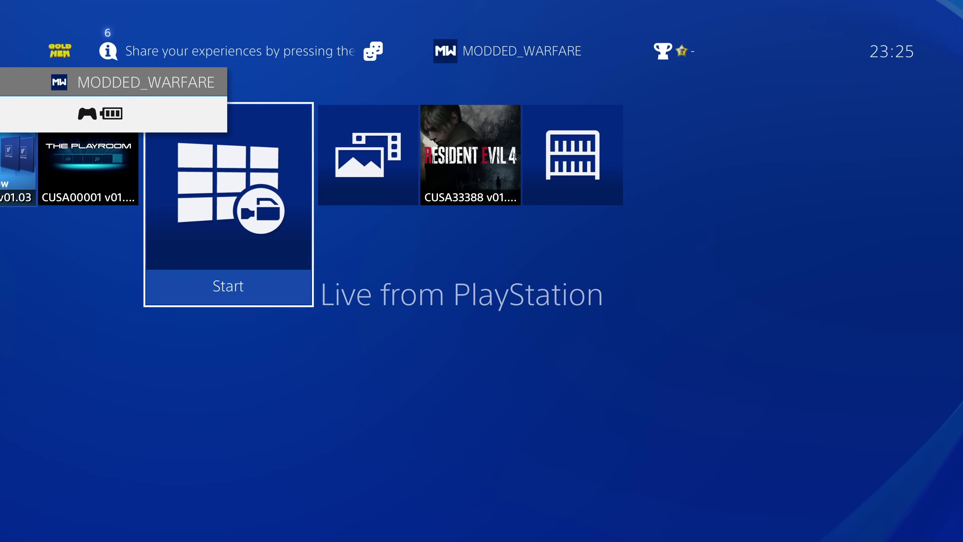
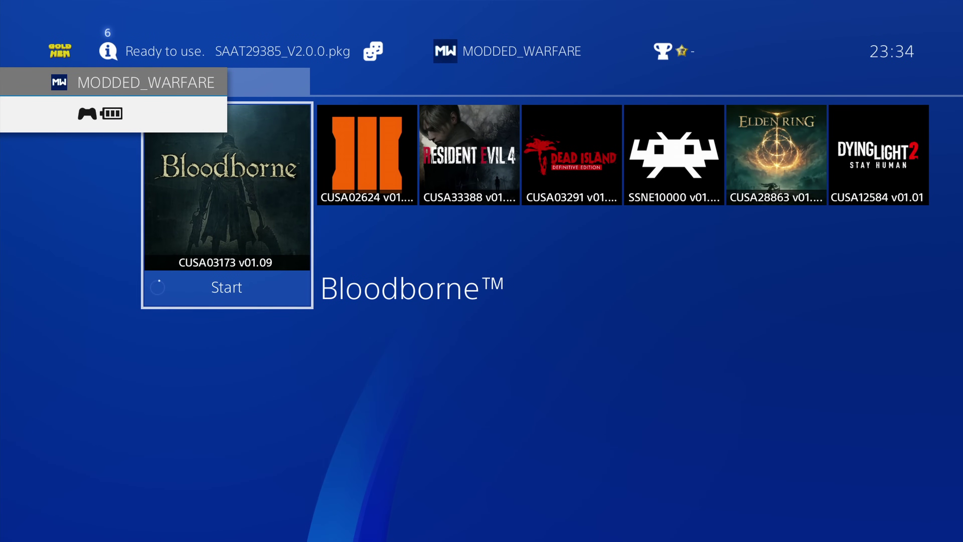
Close the running Bloodborne, then bring up the options list for its Backups copy
key("Menu")
key("Down")
key("Return")
key("Return")
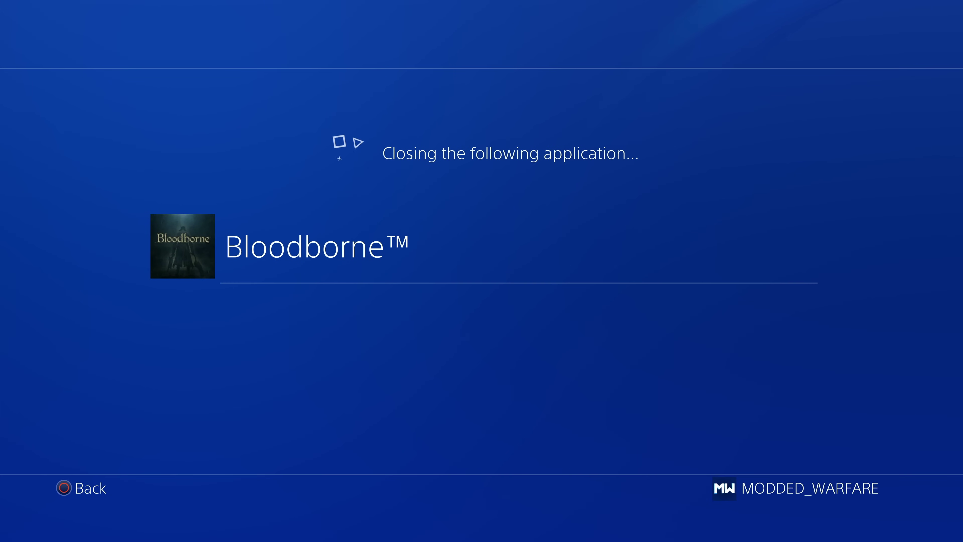
key("Menu")
key("Down")
key("Down")
key("Down")
key("Down")
Confirm the Bloodborne backup's options still offer Delete, then dismiss the menu
key("Down")
key("Down")
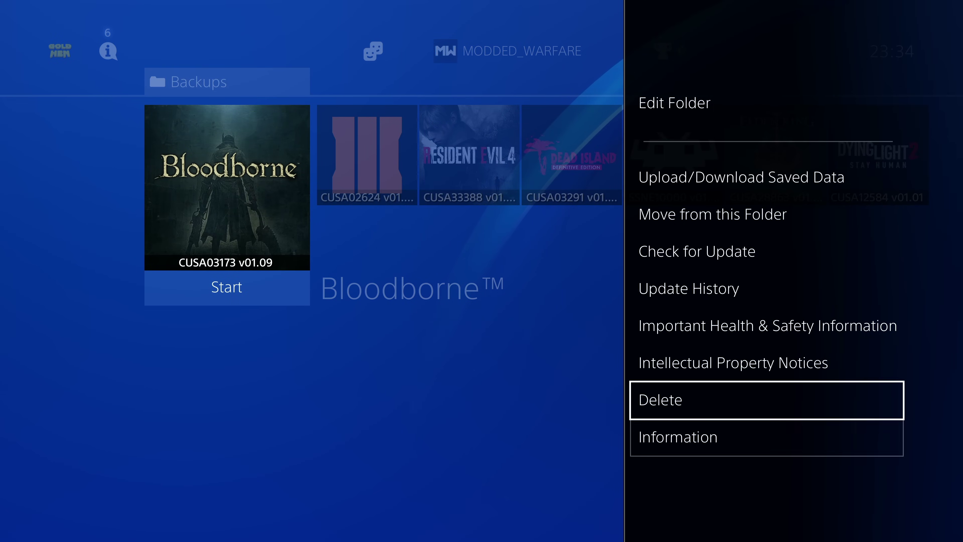
key("Down")
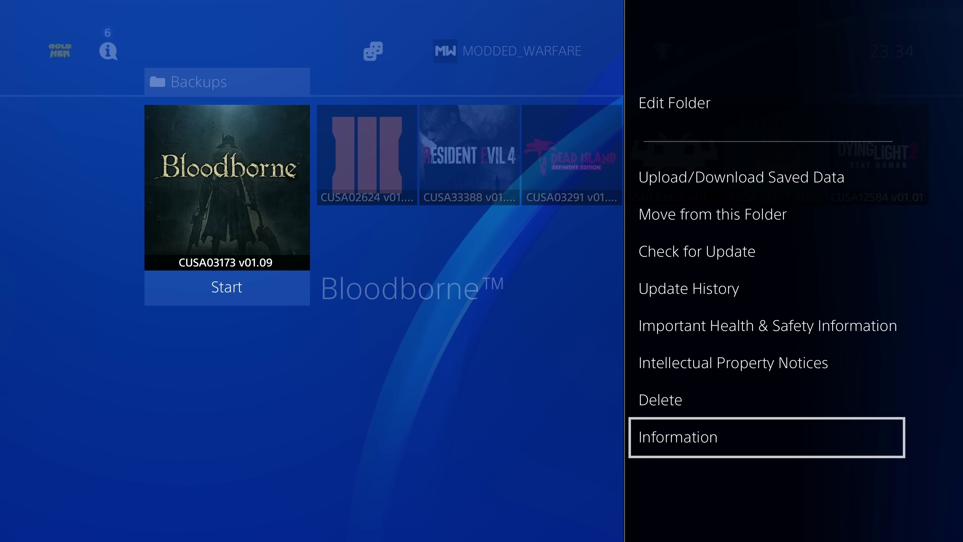
key("Up")
key("Up")
key("Up")
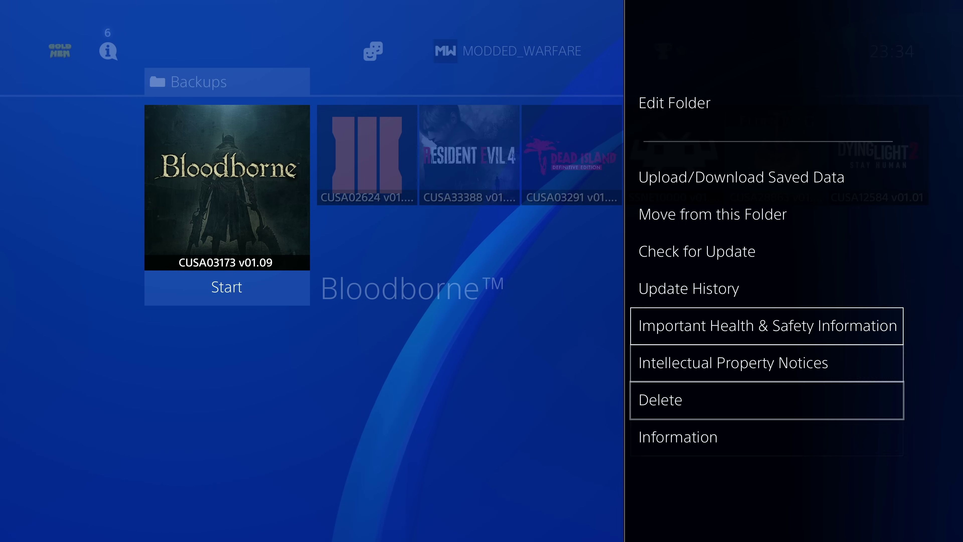
key("Up")
key("Up")
key("Up")
key("Up")
key("Down")
key("Down")
key("Down")
key("Down")
key("Down")
key("Down")
key("Up")
key("Up")
key("Up")
key("Up")
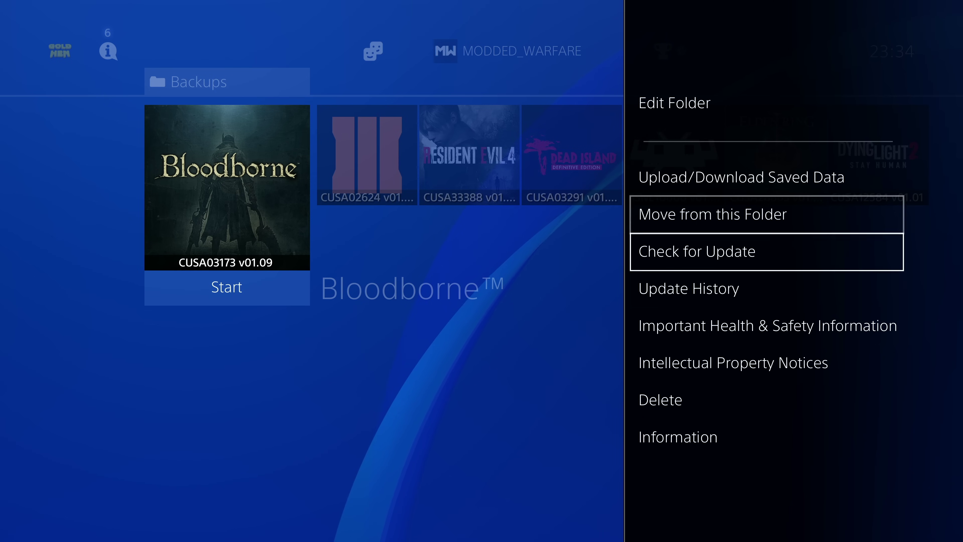
key("Down")
key("Down")
key("Down")
key("Down")
key("Up")
key("Up")
key("Down")
key("Down")
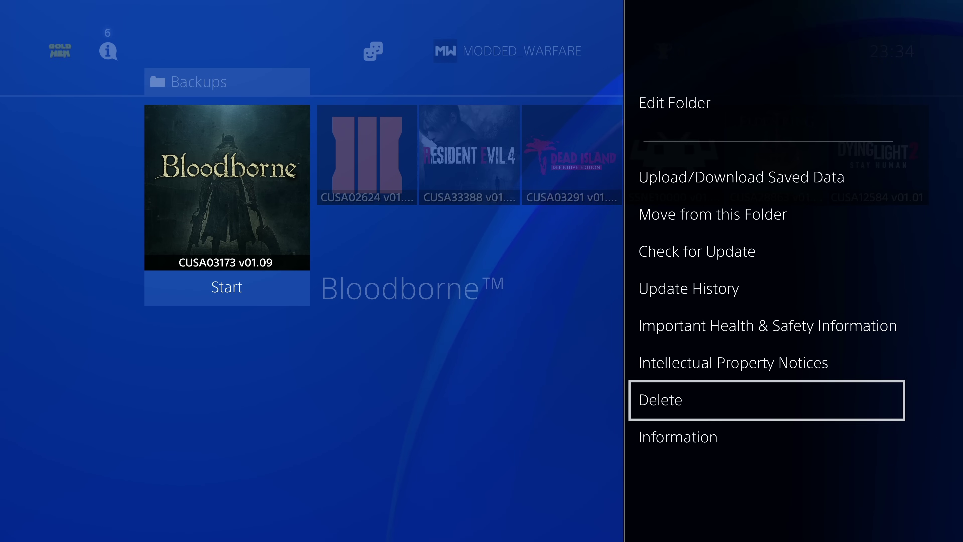
key("Escape")
key("Escape")
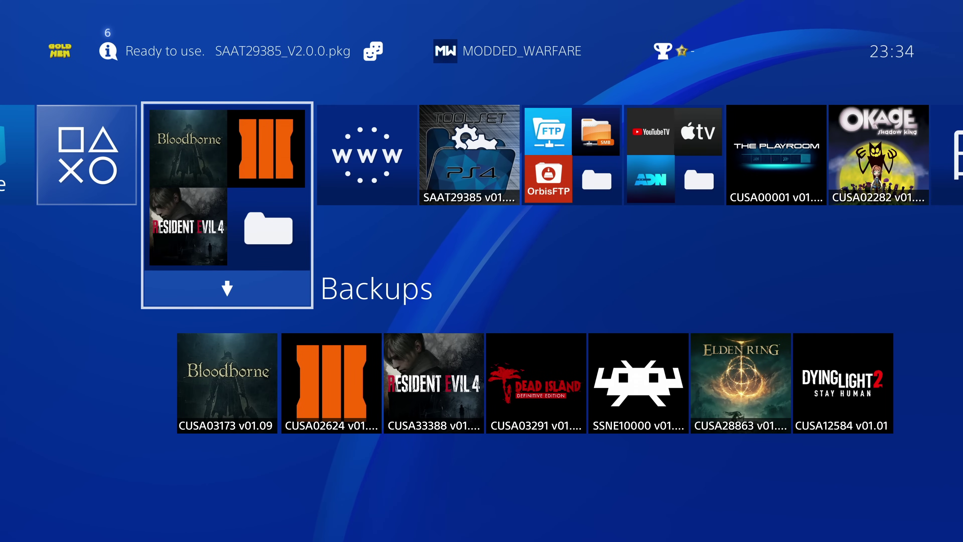